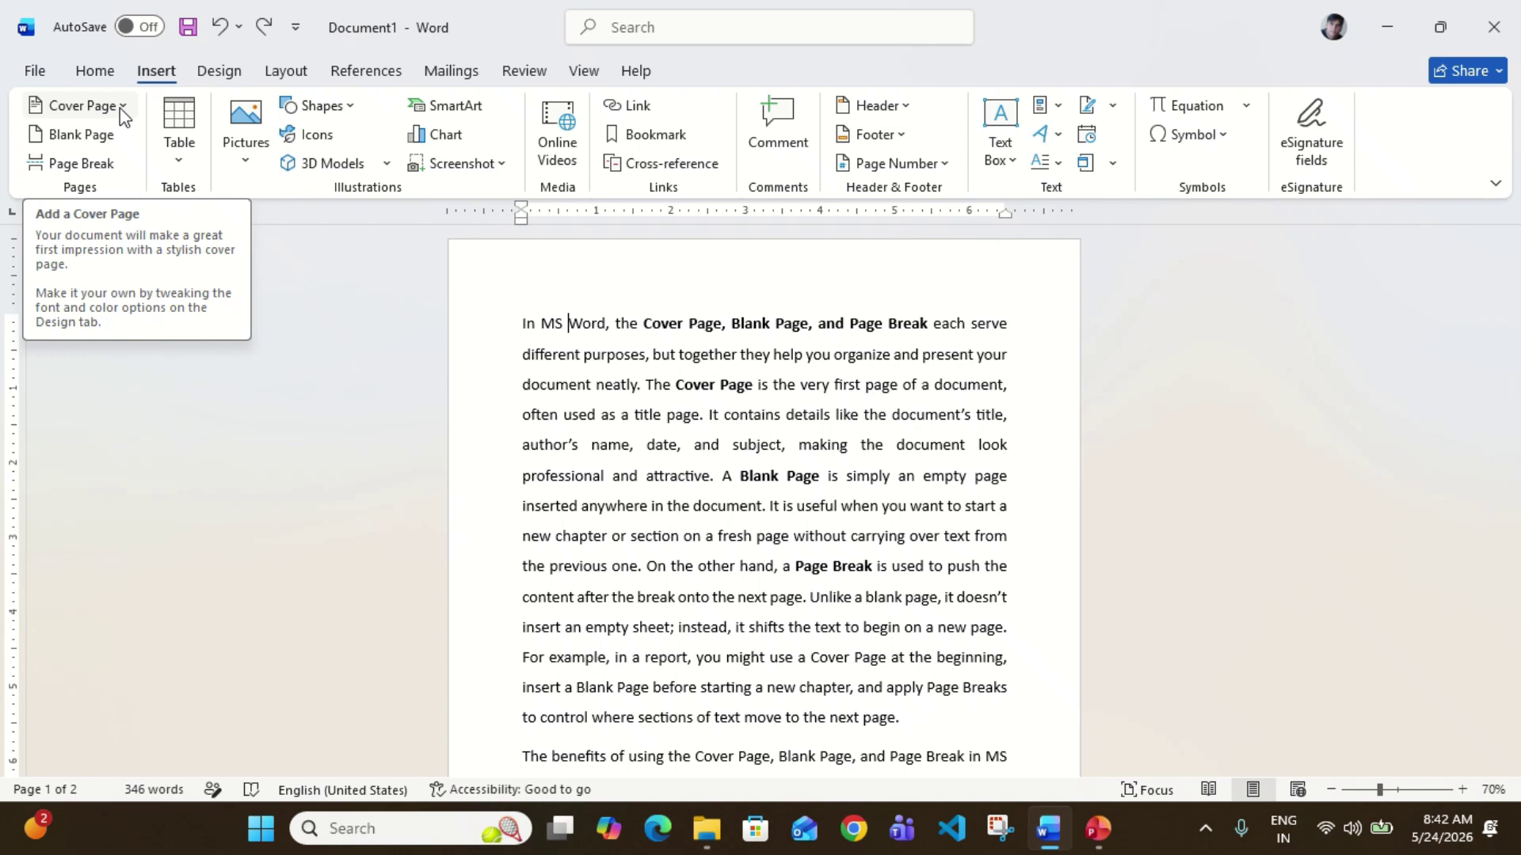
Step: Insert the built-in Filigree cover page at the start of the document
left_click(121, 108)
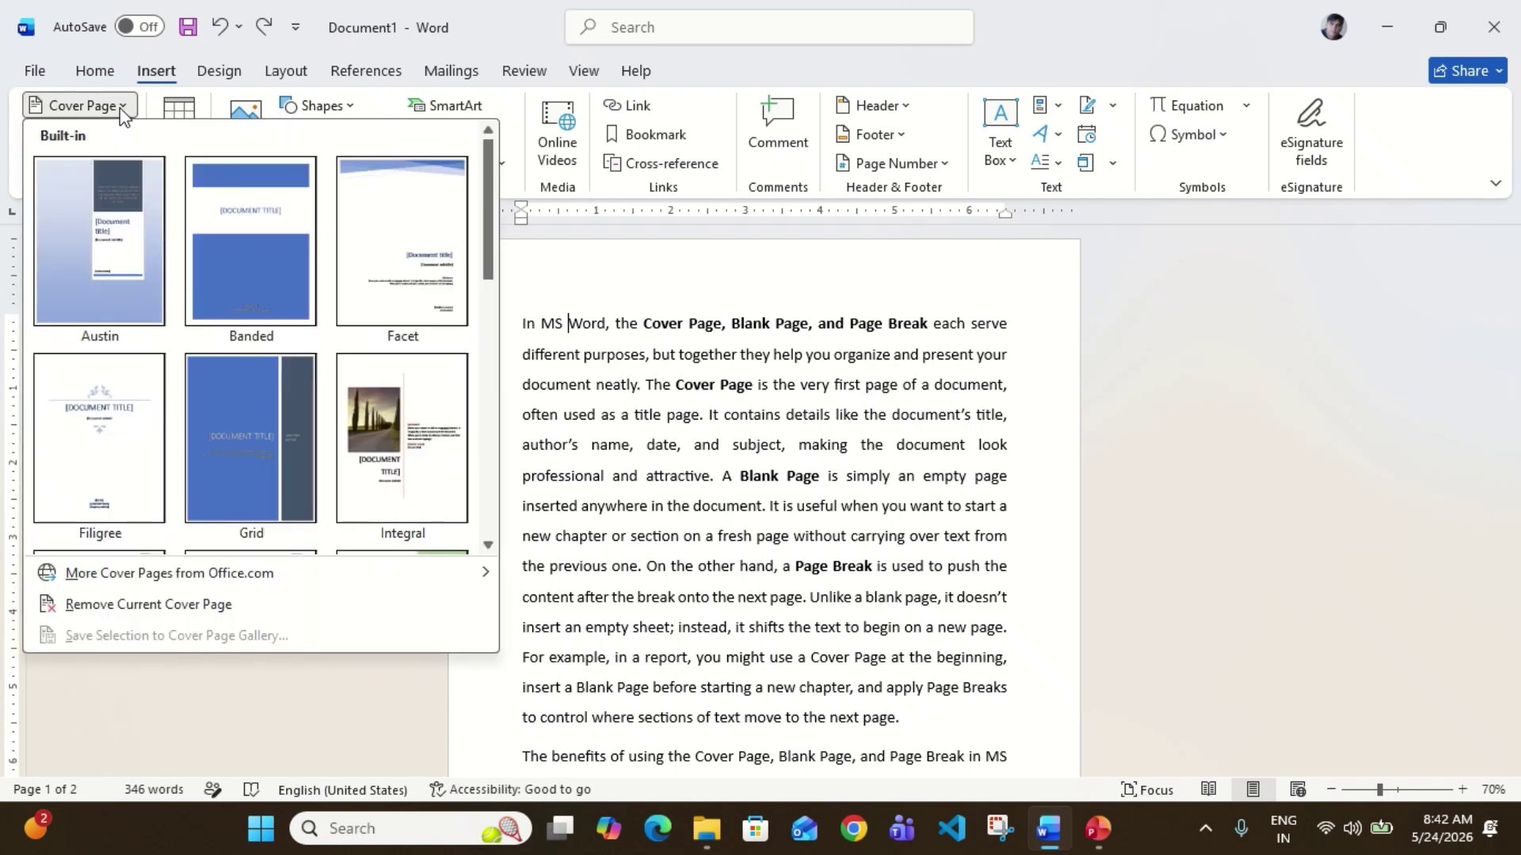
left_click(101, 429)
scroll(972, 530, "down", 5)
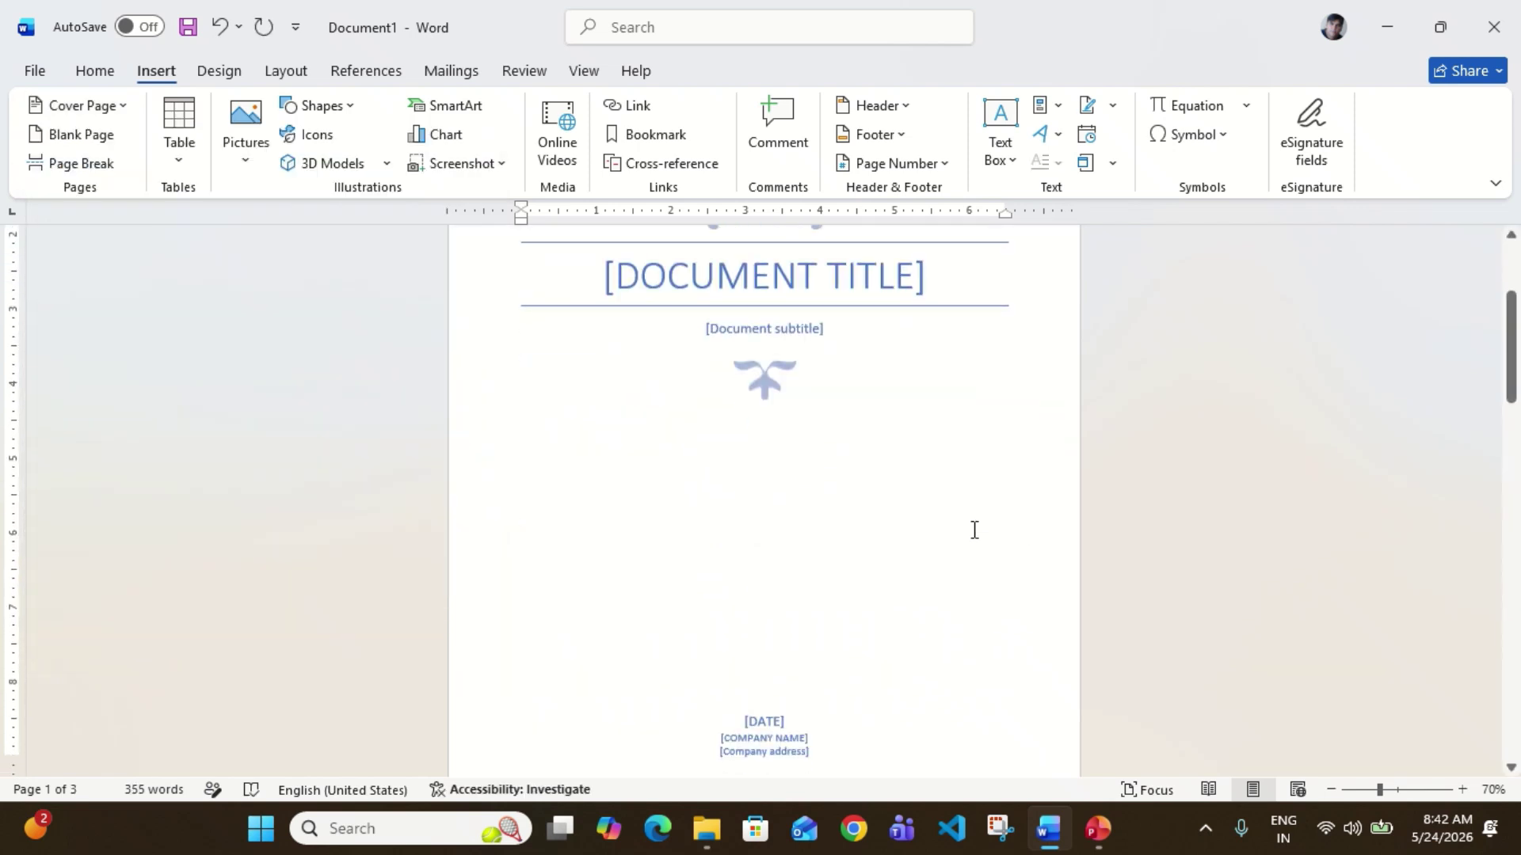
scroll(974, 530, "up", 5)
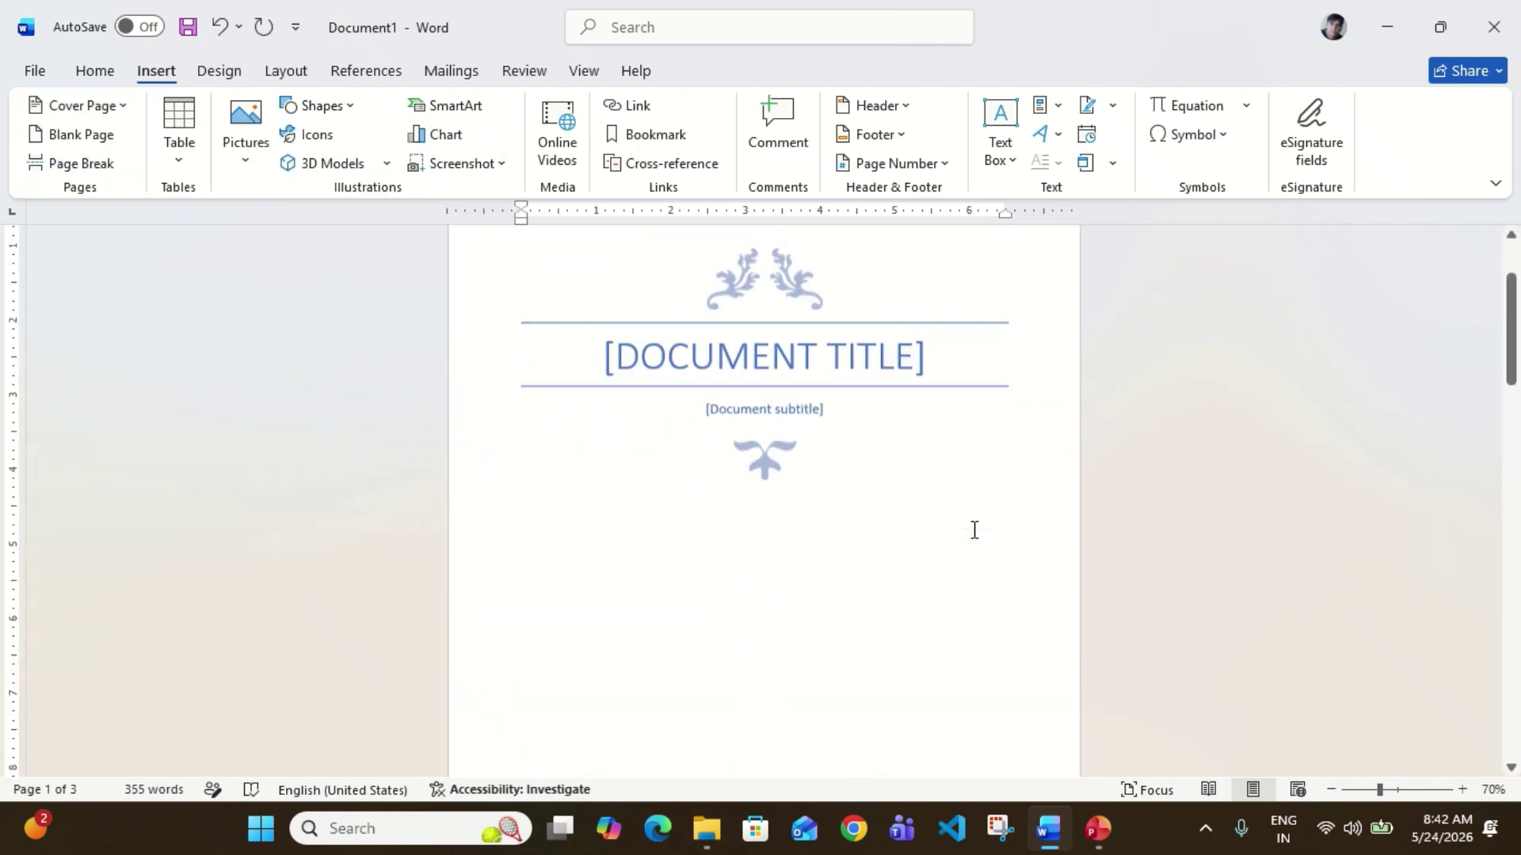
Step: Replace the cover page's document title placeholder with "PAGES"
left_click(724, 365)
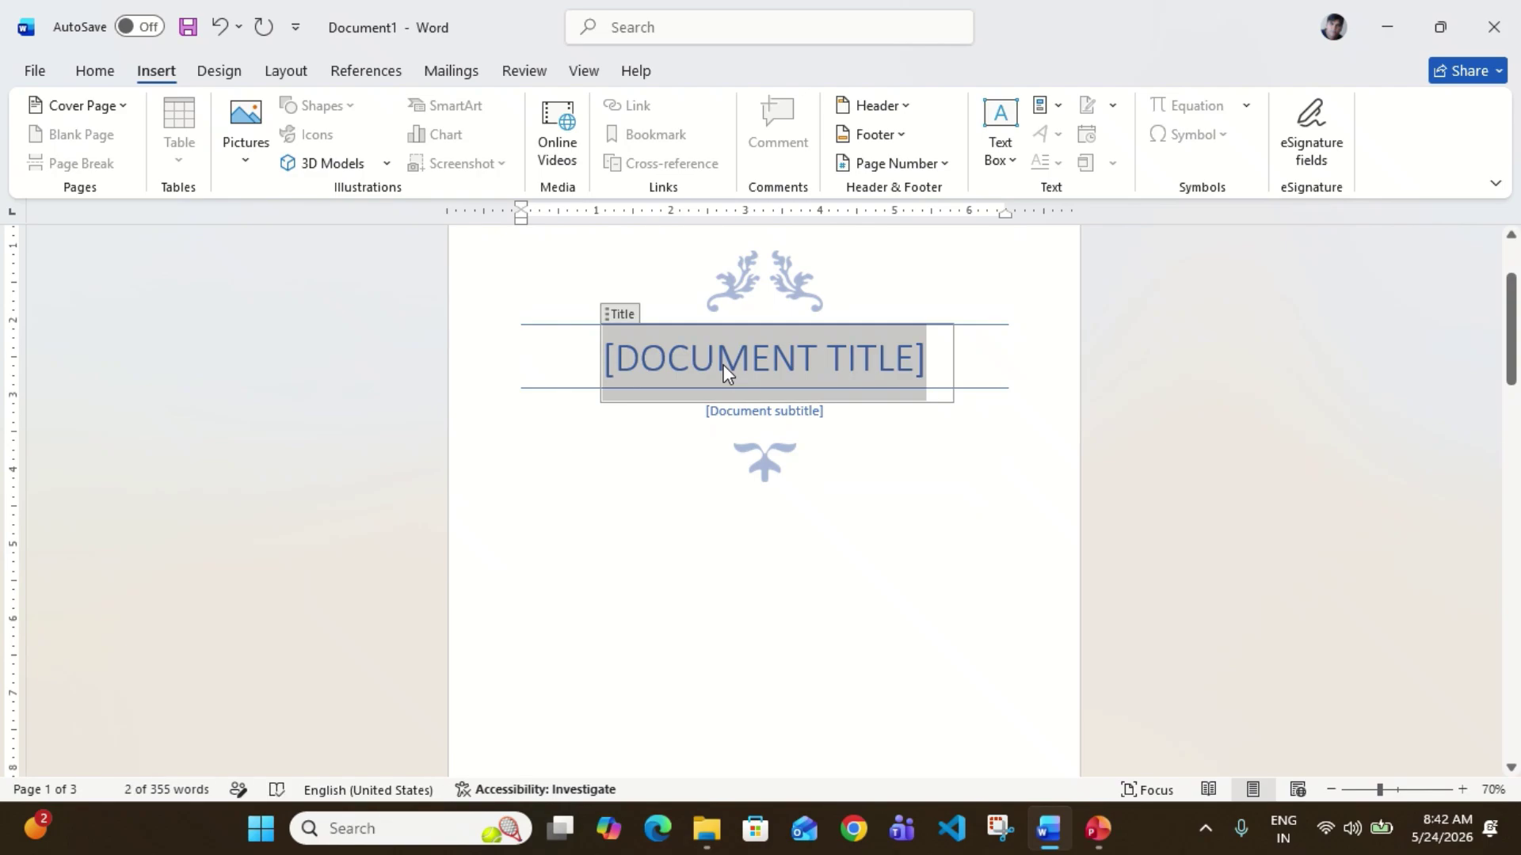
type("PAG")
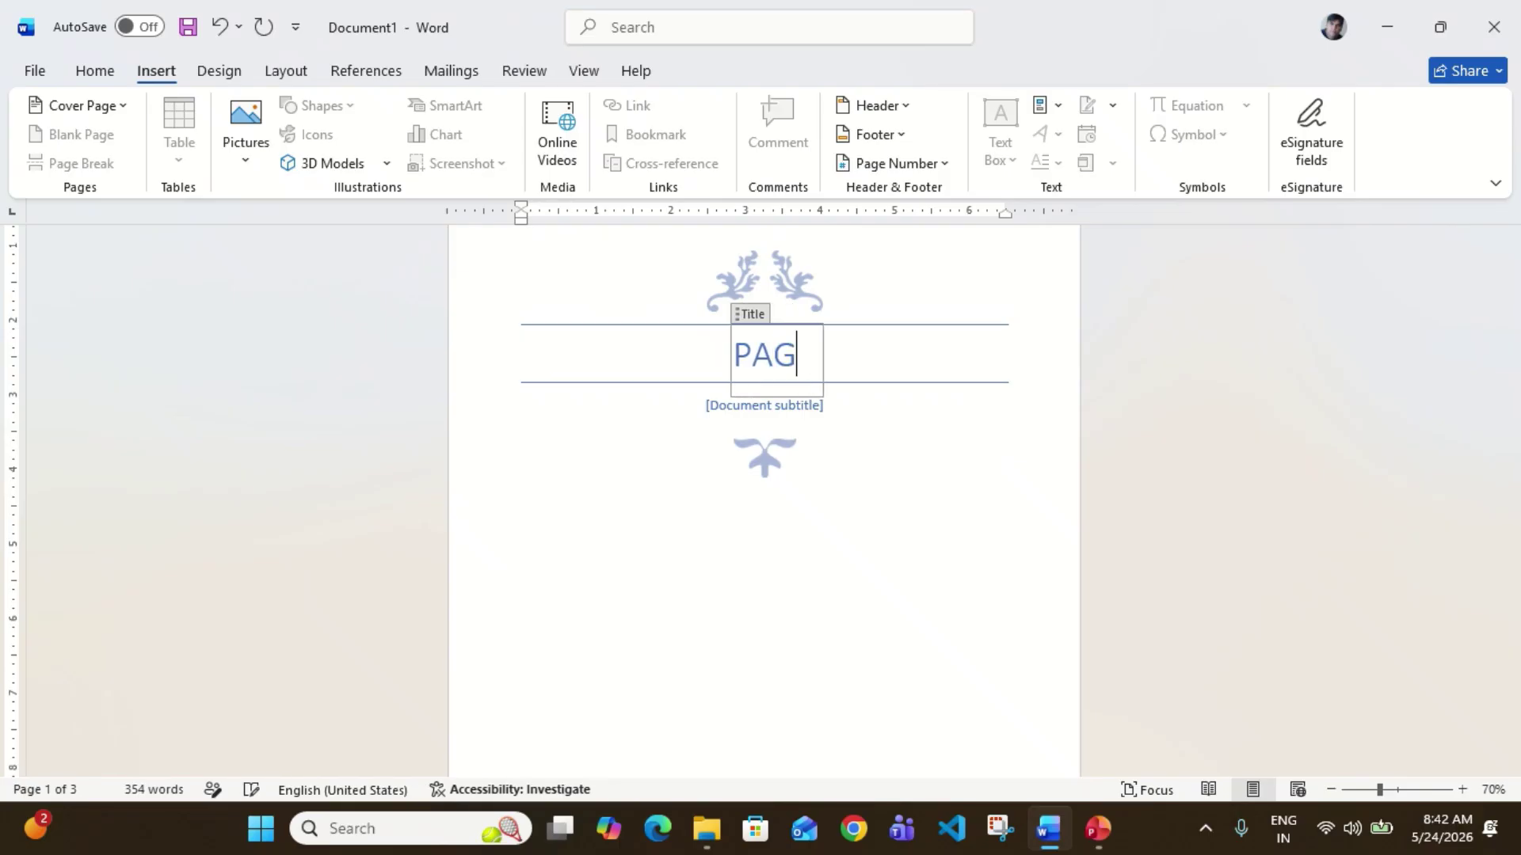
type("ES")
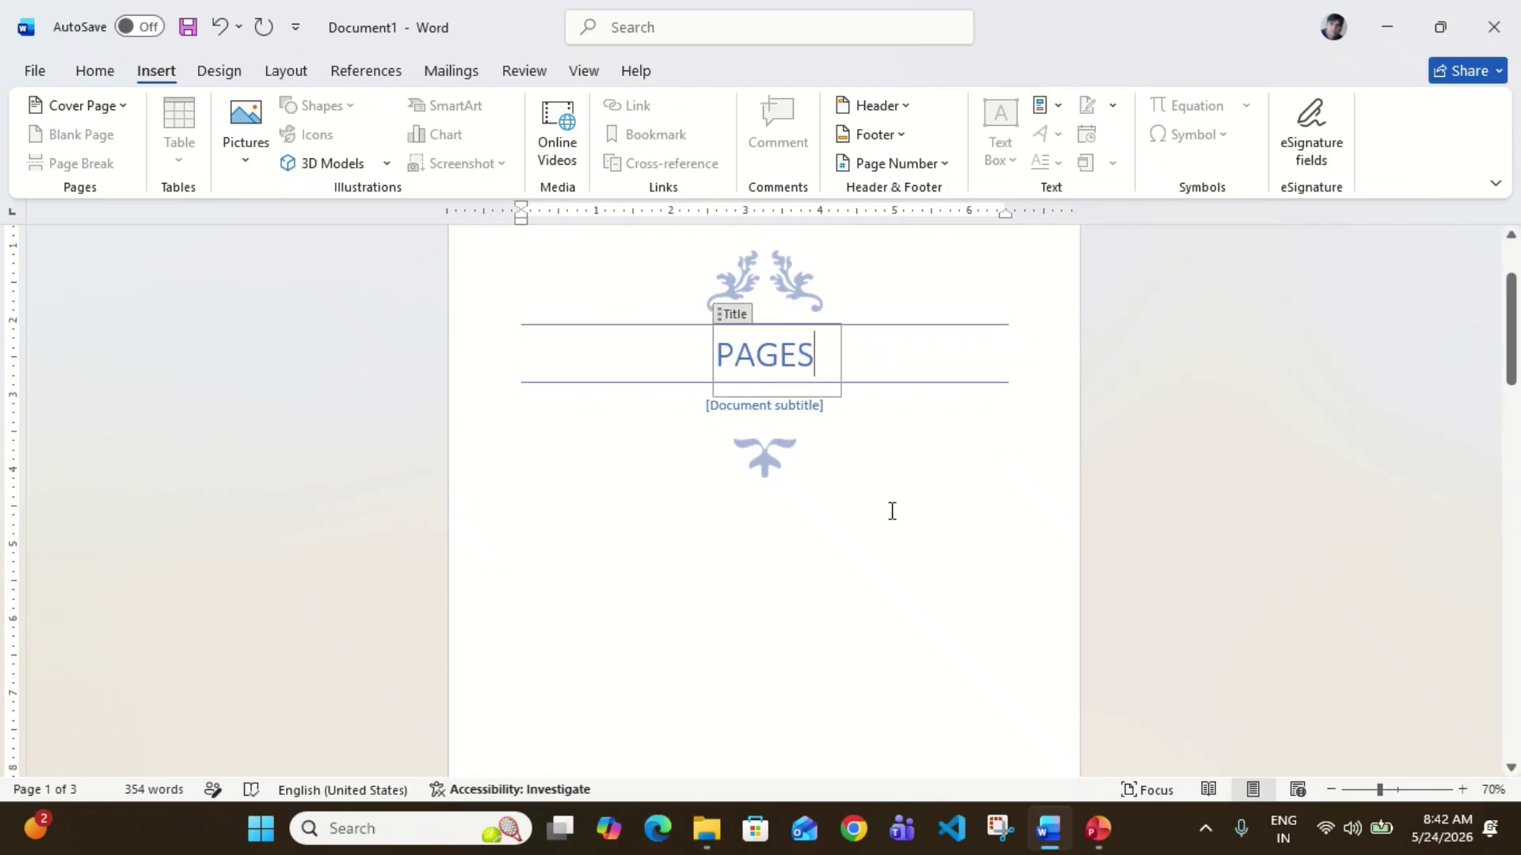
left_click(842, 468)
Step: Fill in the cover page's document subtitle as "Cover Page, Blank Page, Page Break"
left_click(777, 406)
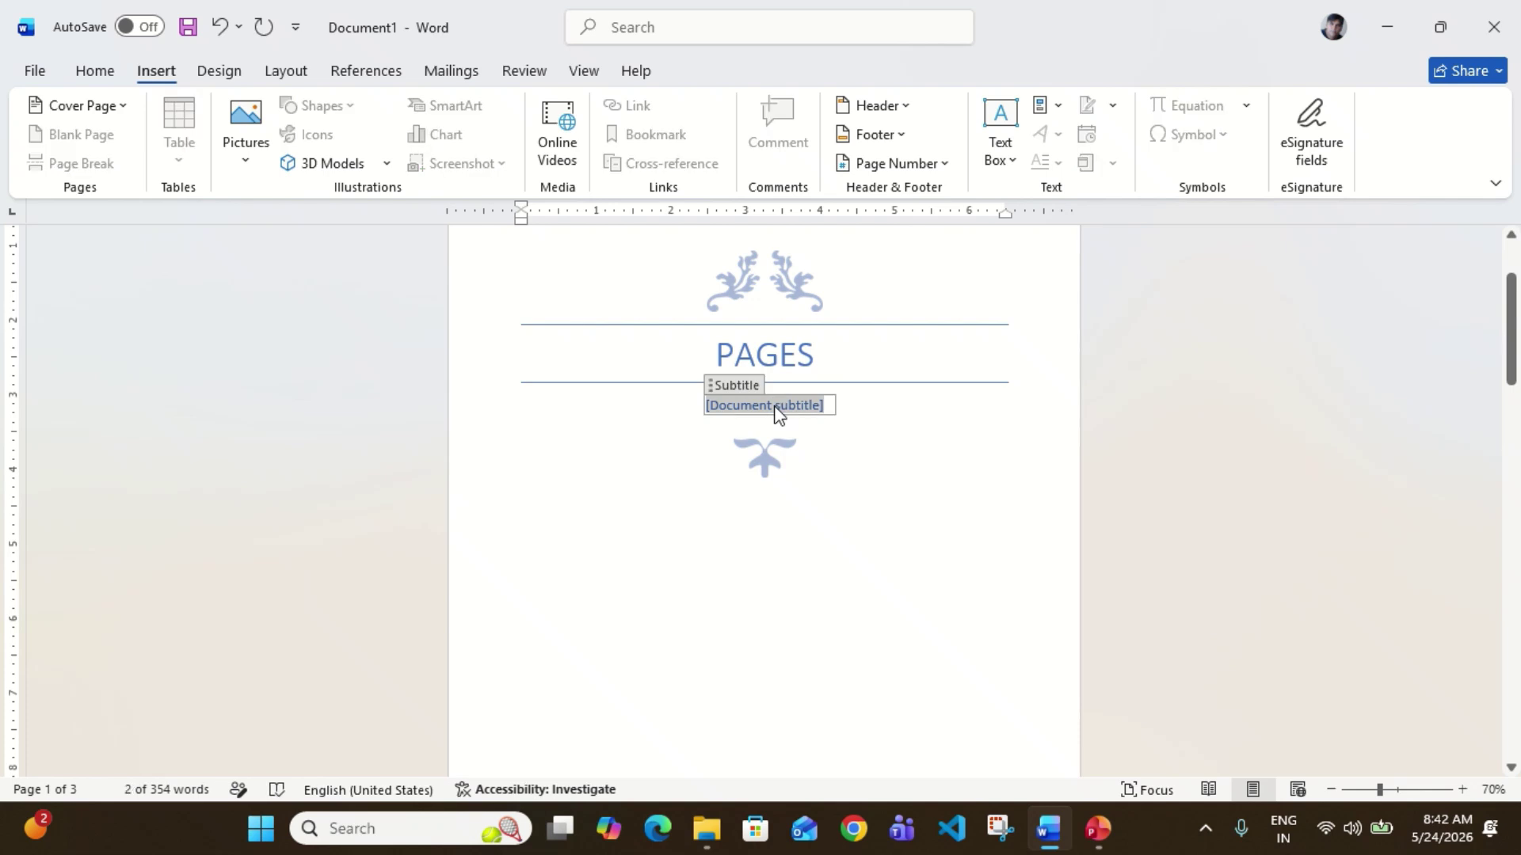
type("Cover")
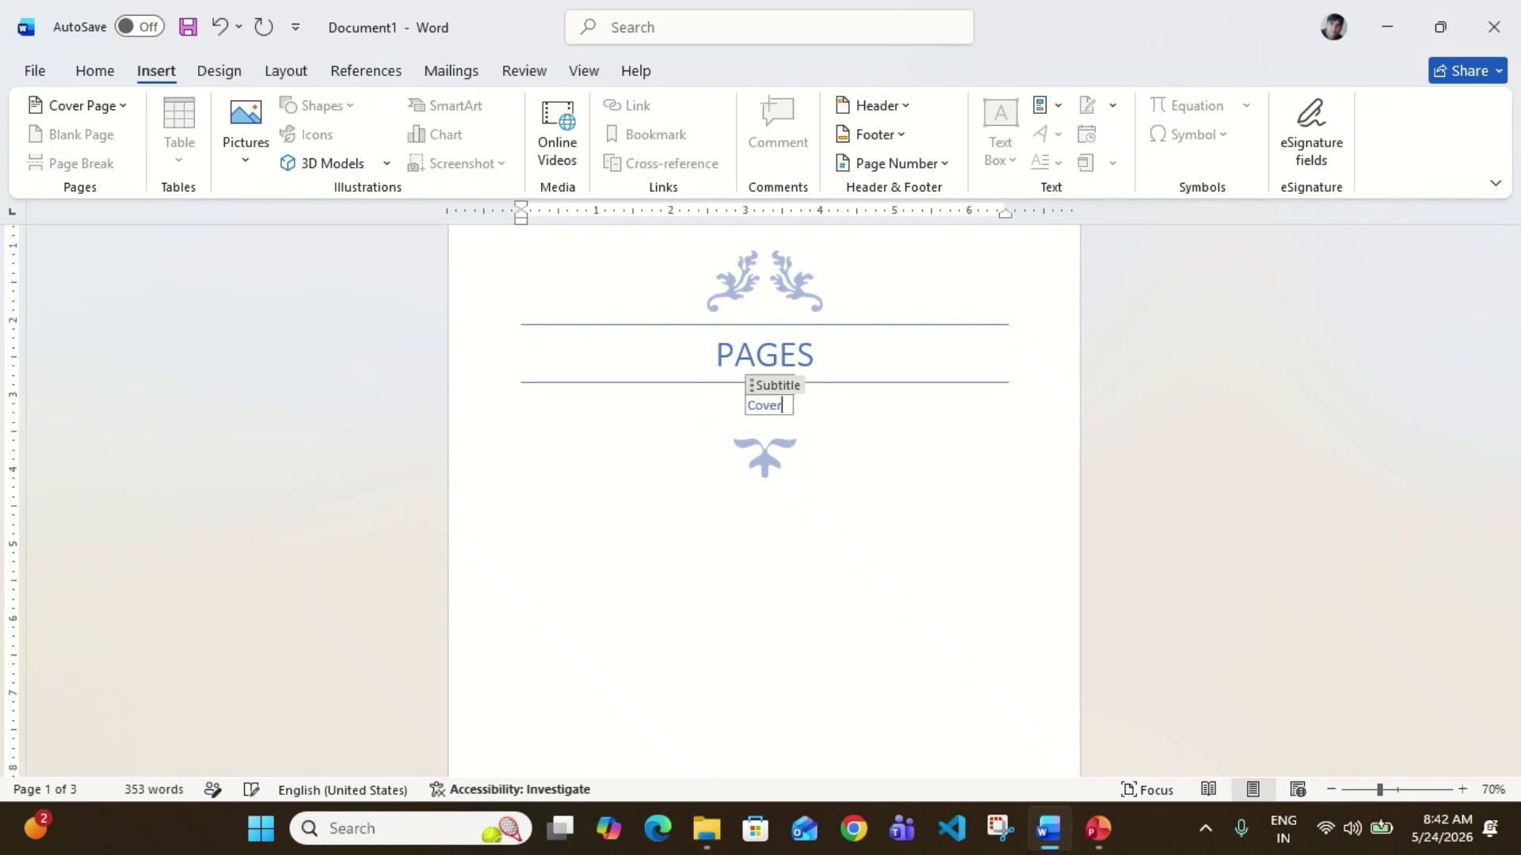
type(" Page")
key("BackSpace")
key("BackSpace")
key("BackSpace")
key("BackSpace")
type("Page")
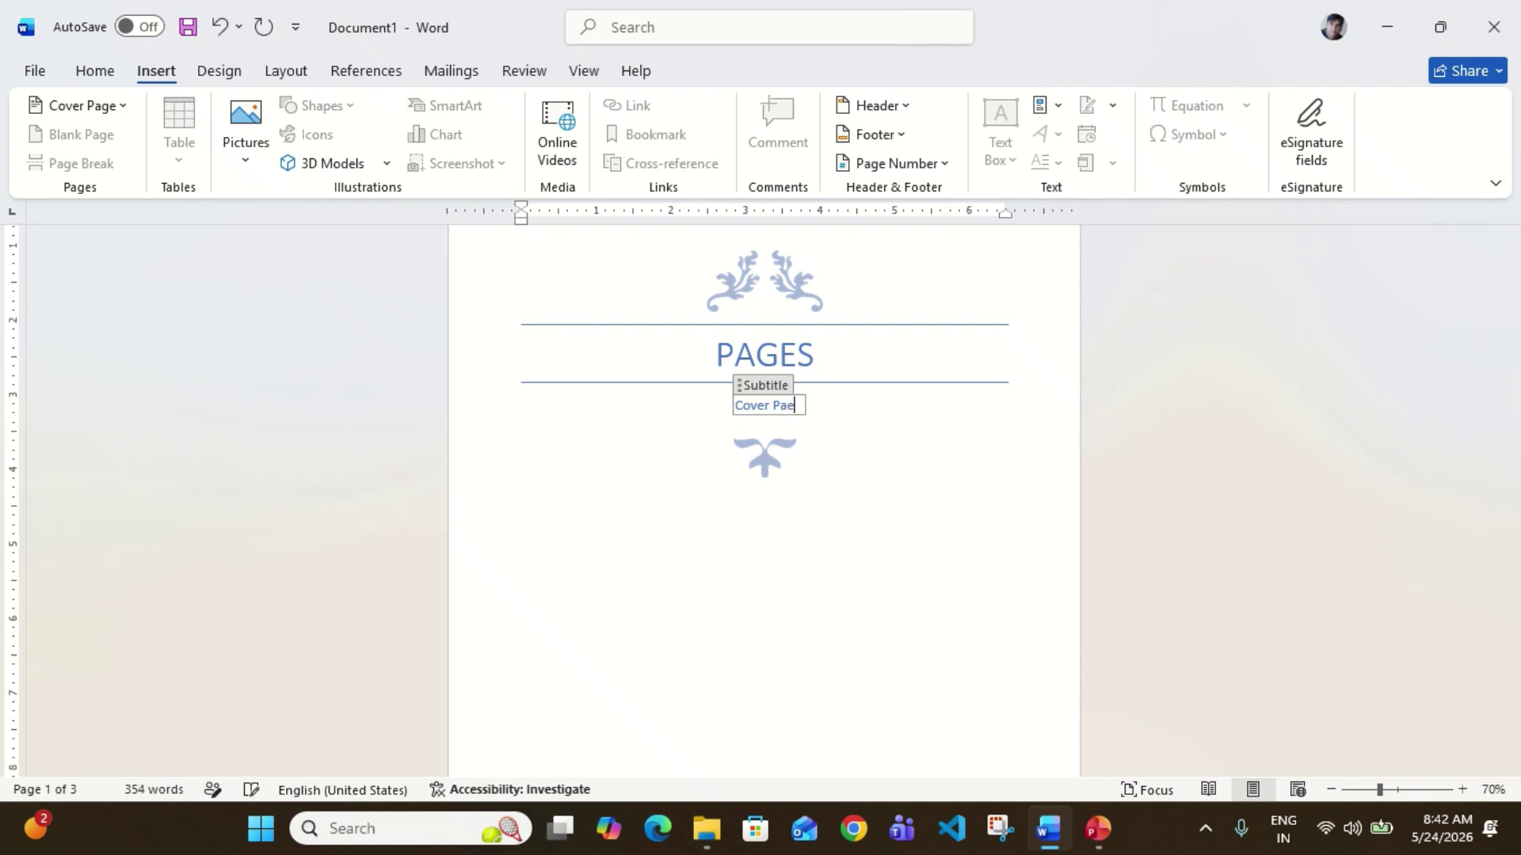
type(", ")
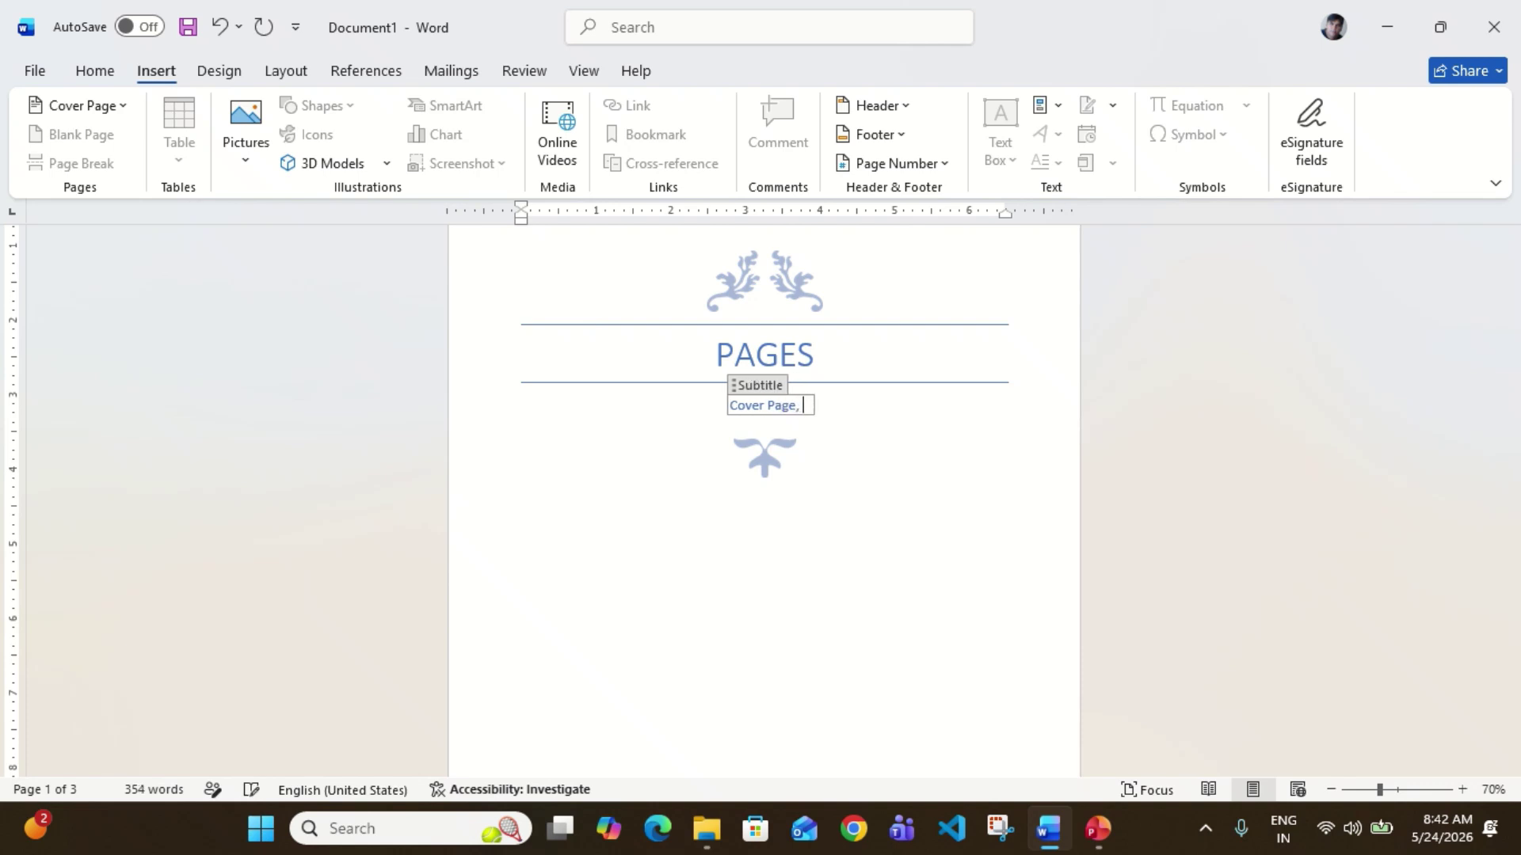
type("Blank P")
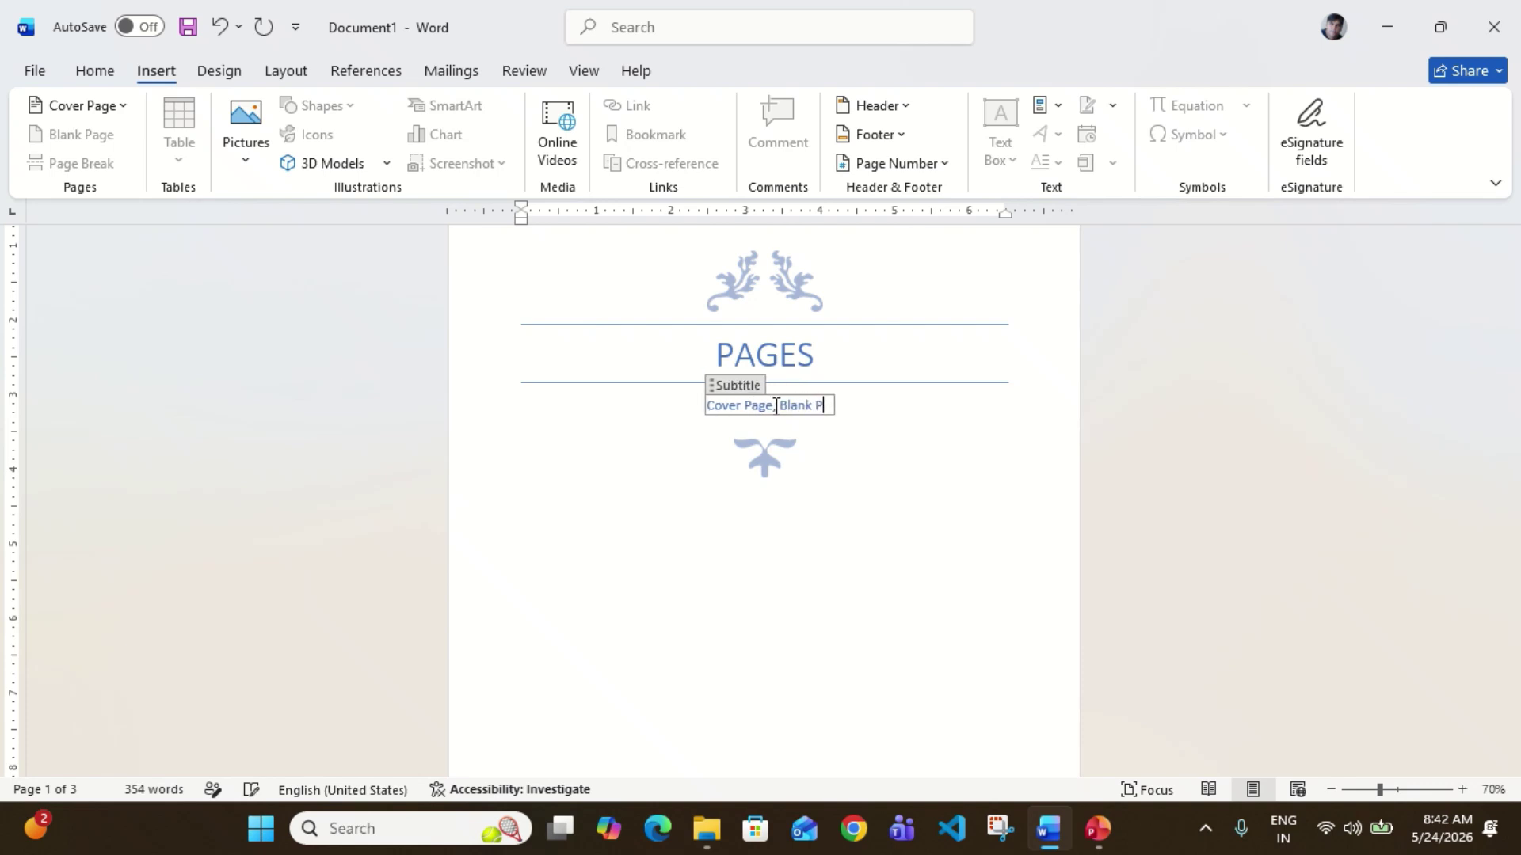
type("age, ")
type("Pag")
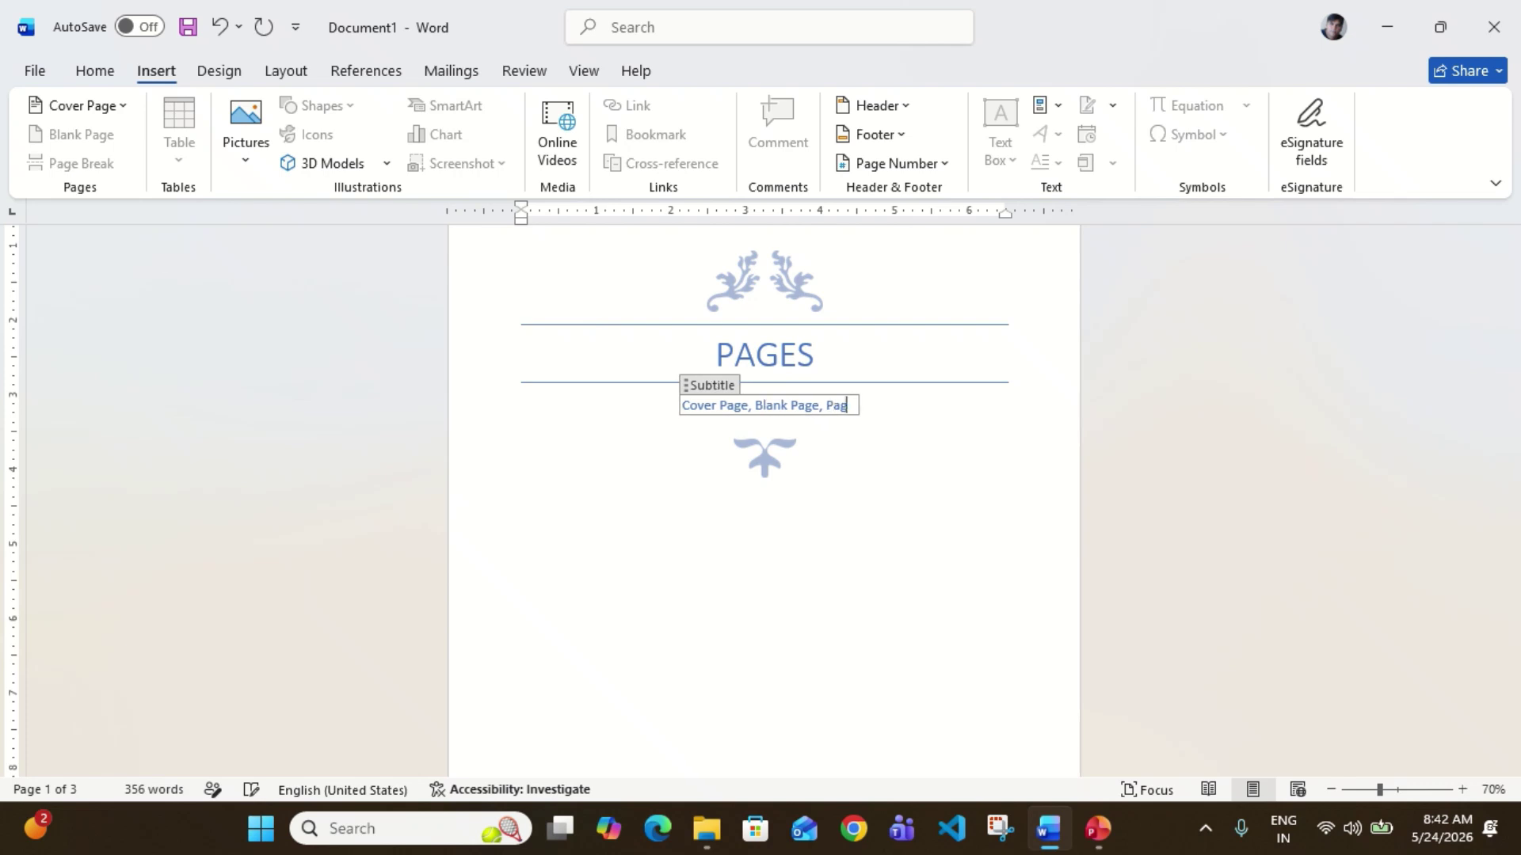
type("e Break")
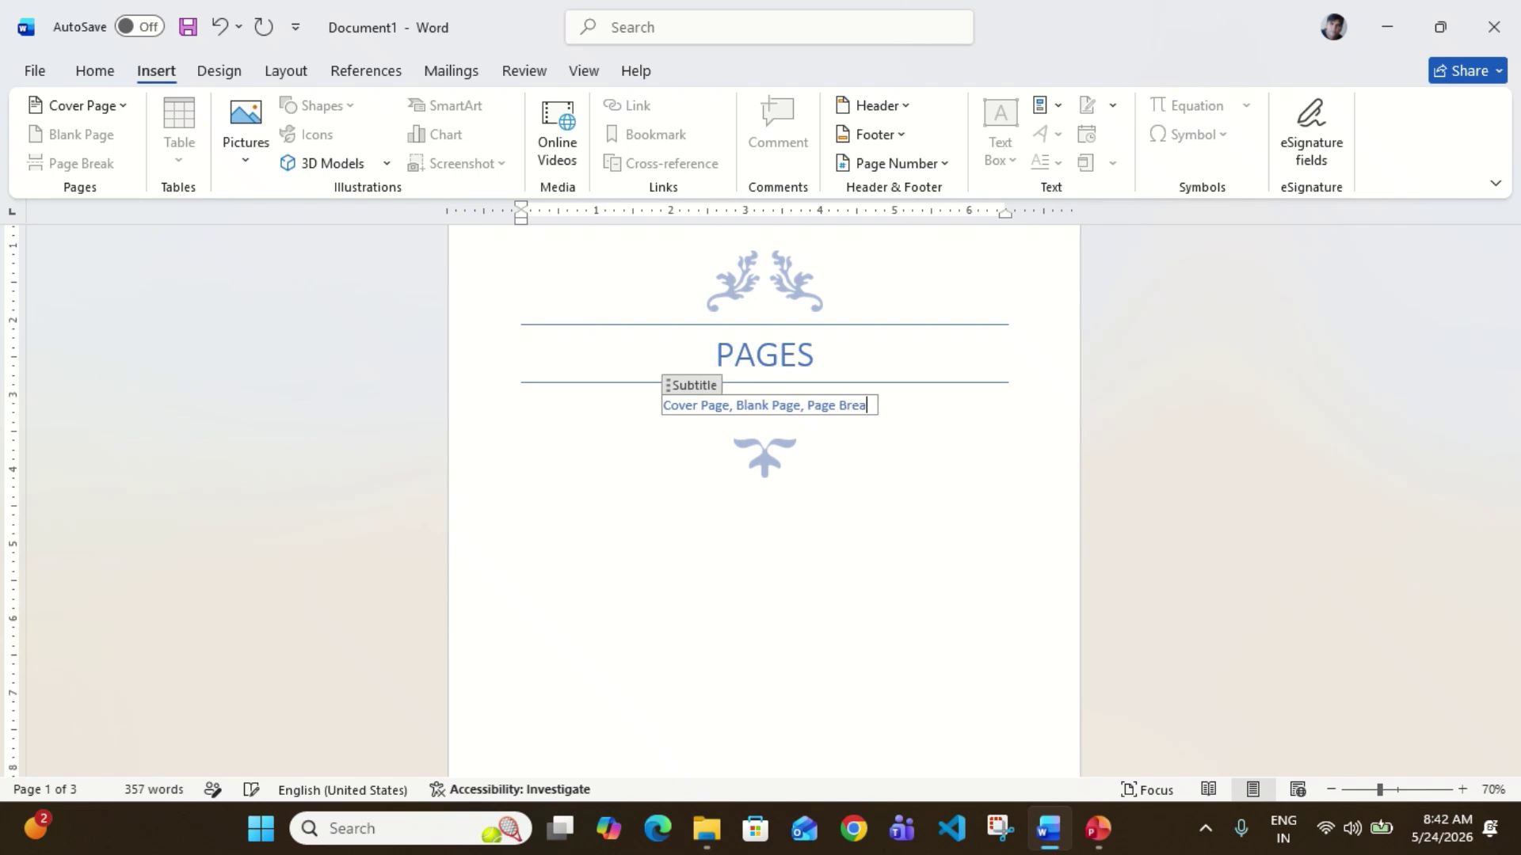
left_click(998, 576)
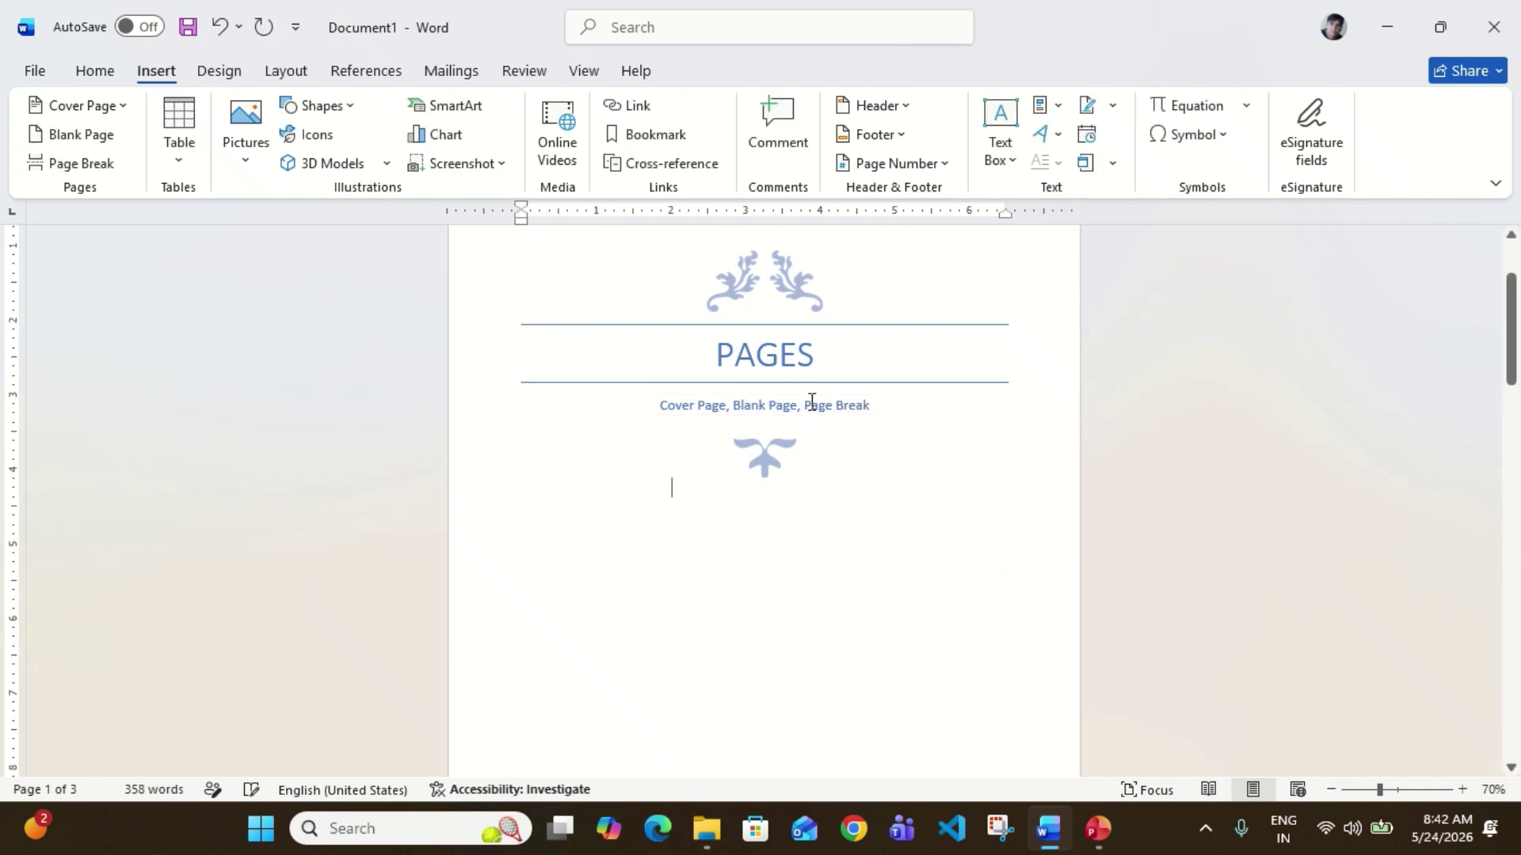
Step: Set the cover page's date field to May 24, 2026 using its calendar
scroll(838, 560, "down", 5)
scroll(837, 564, "down", 1)
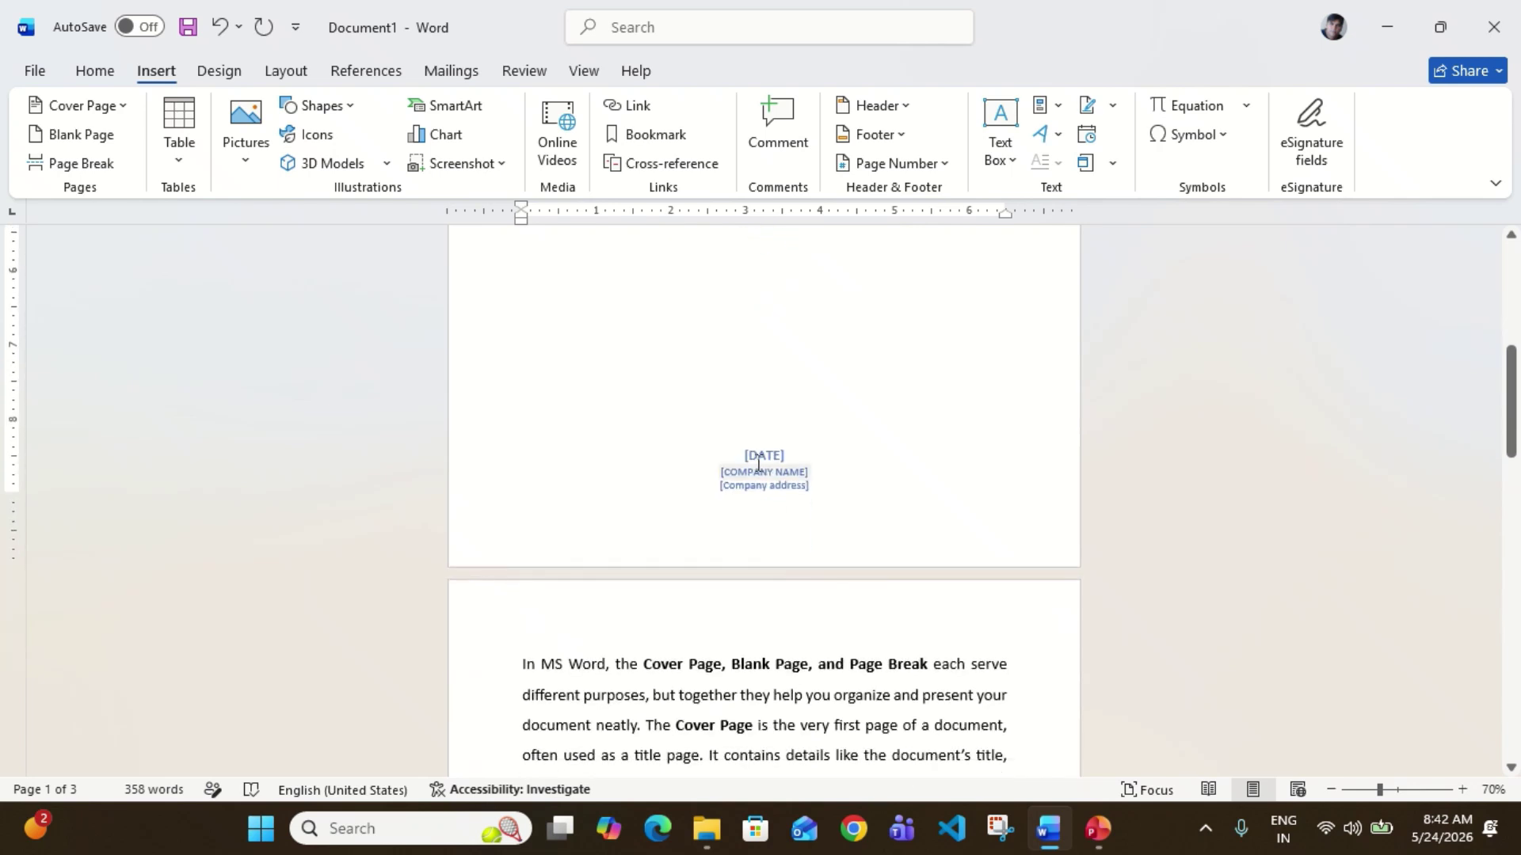
left_click(758, 458)
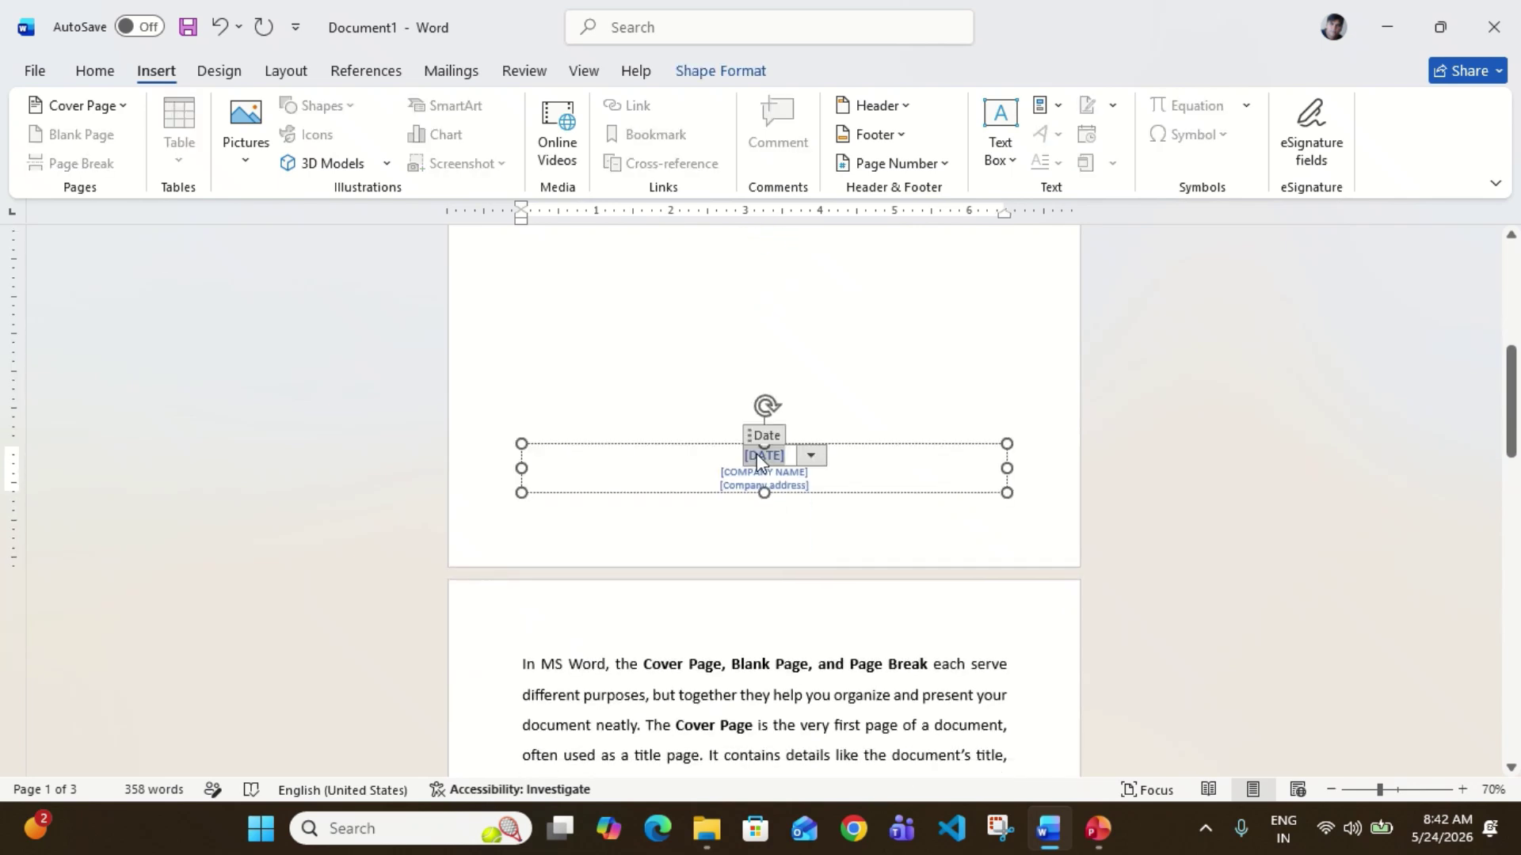
left_click(811, 457)
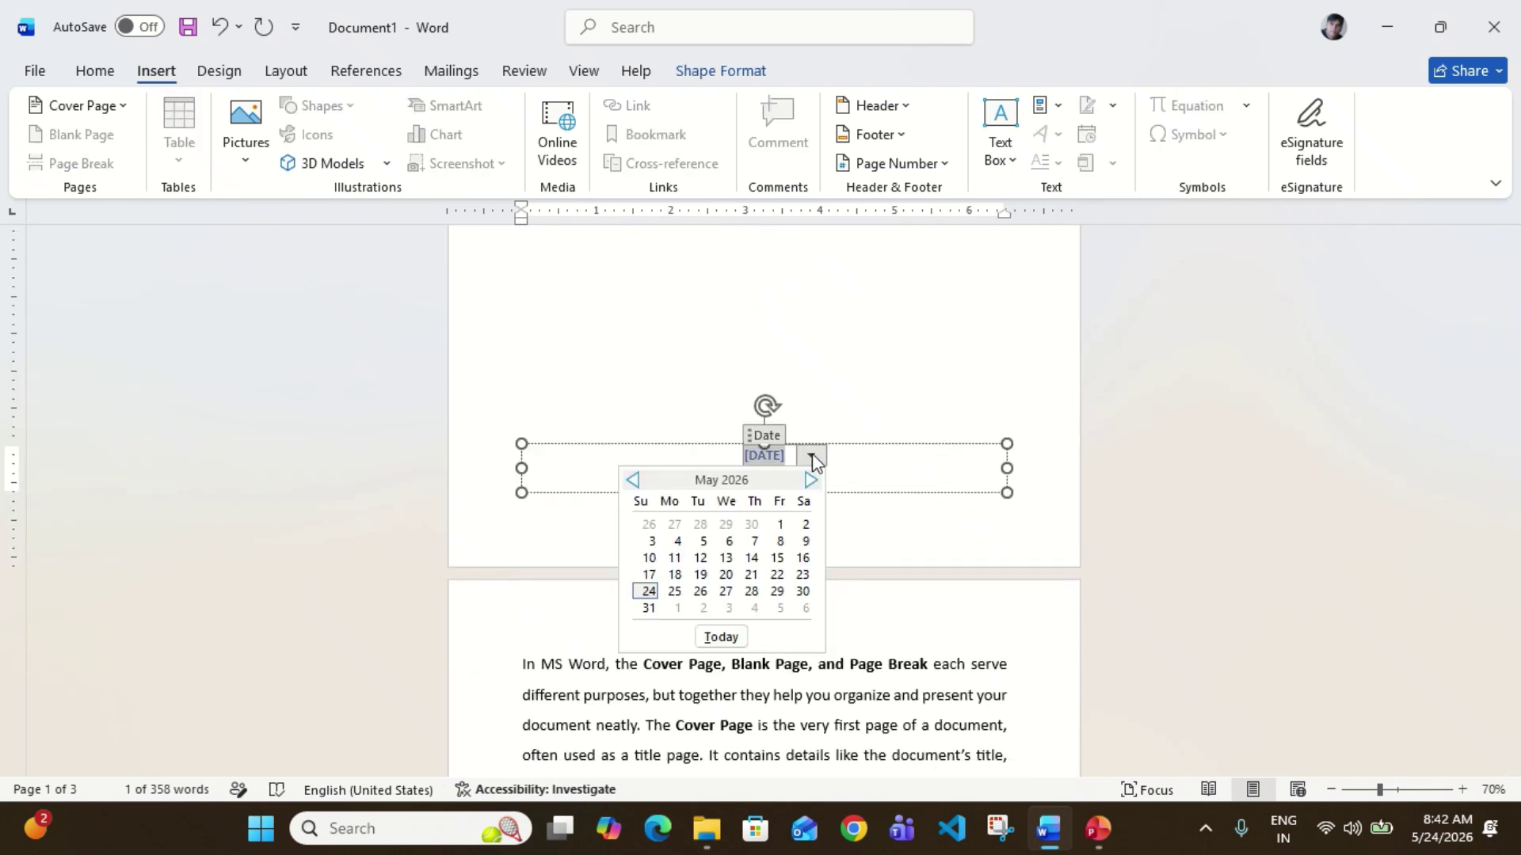
left_click(648, 590)
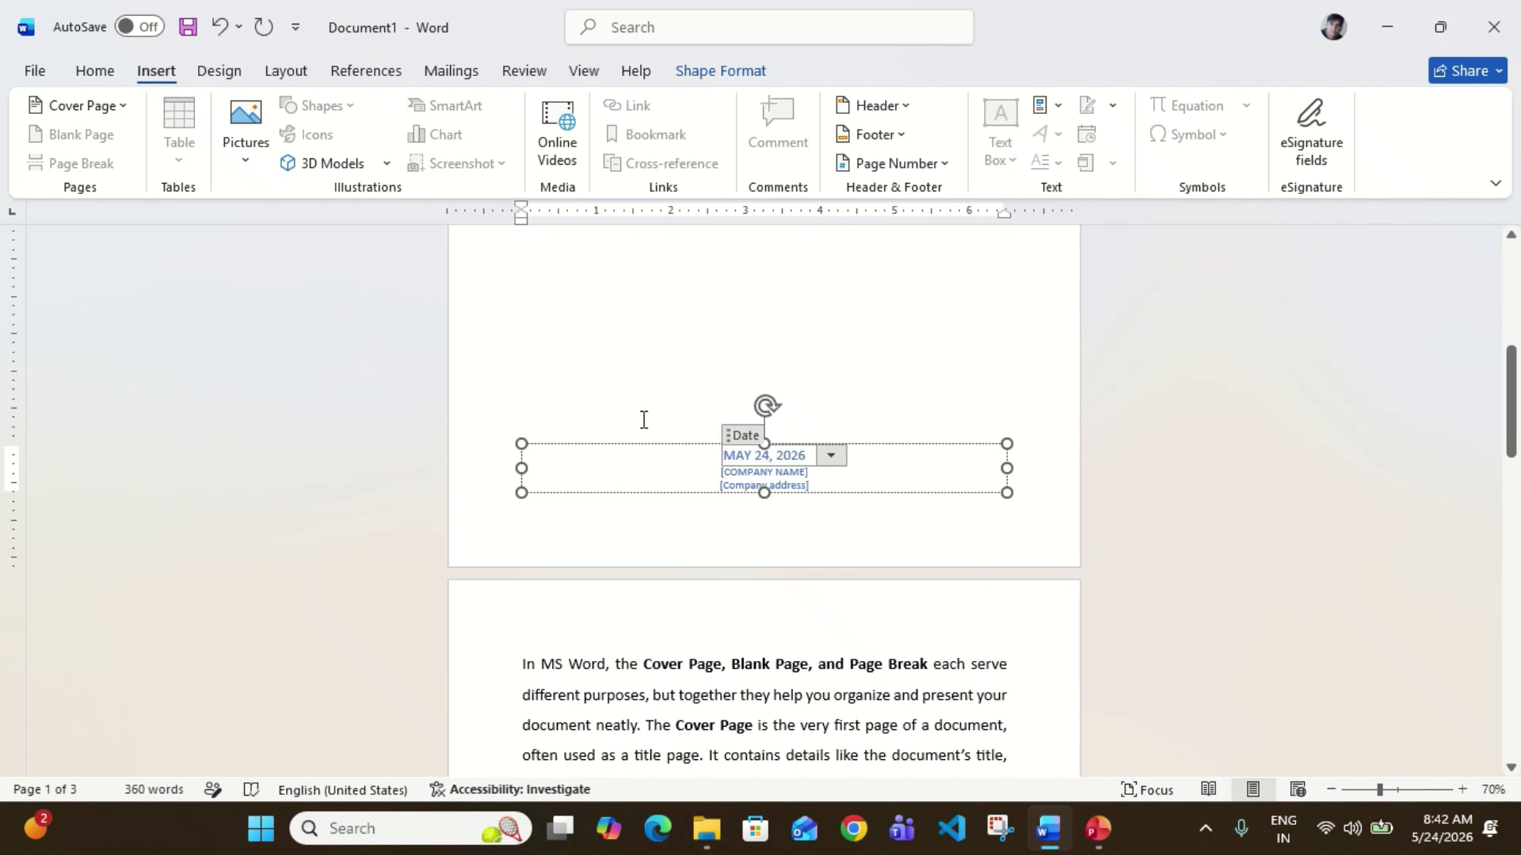
Step: Fill in the cover page's company name as "PROFESSIONAL STUDY CENTRE"
left_click(784, 474)
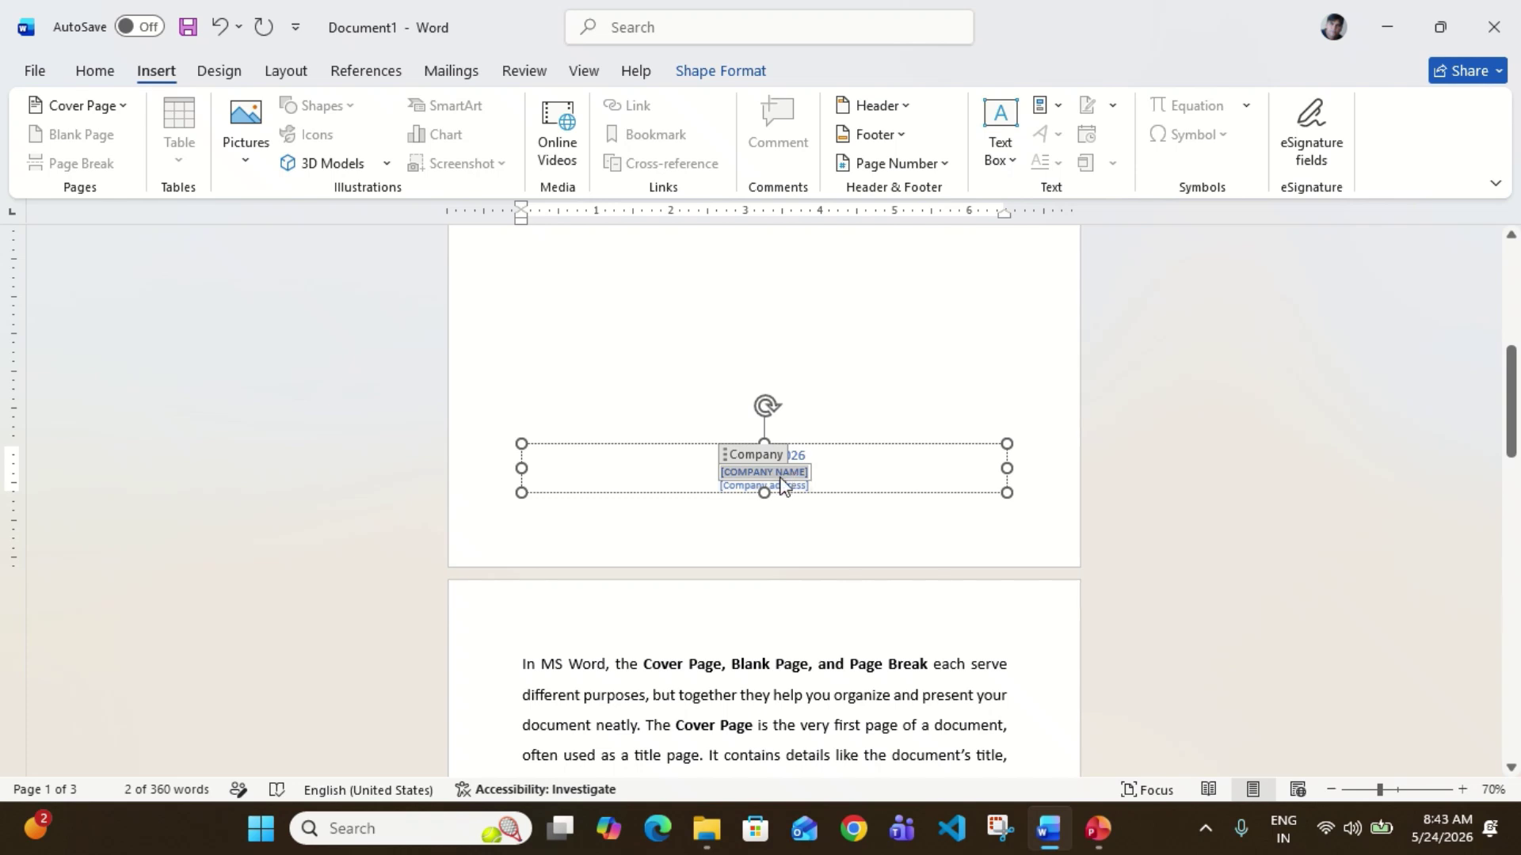
type("PROFESSION")
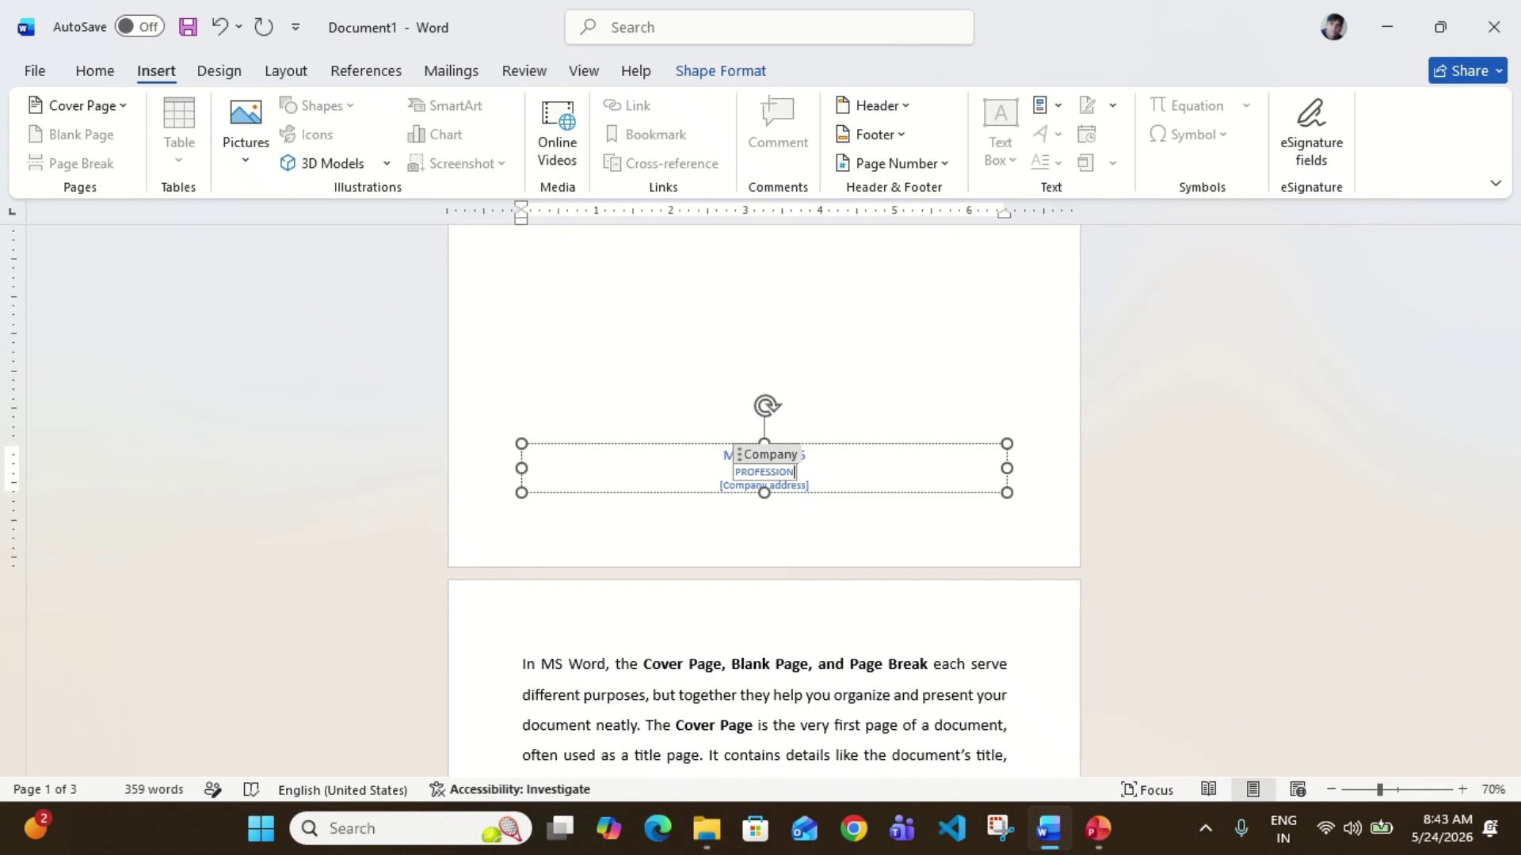
type("AL STUD")
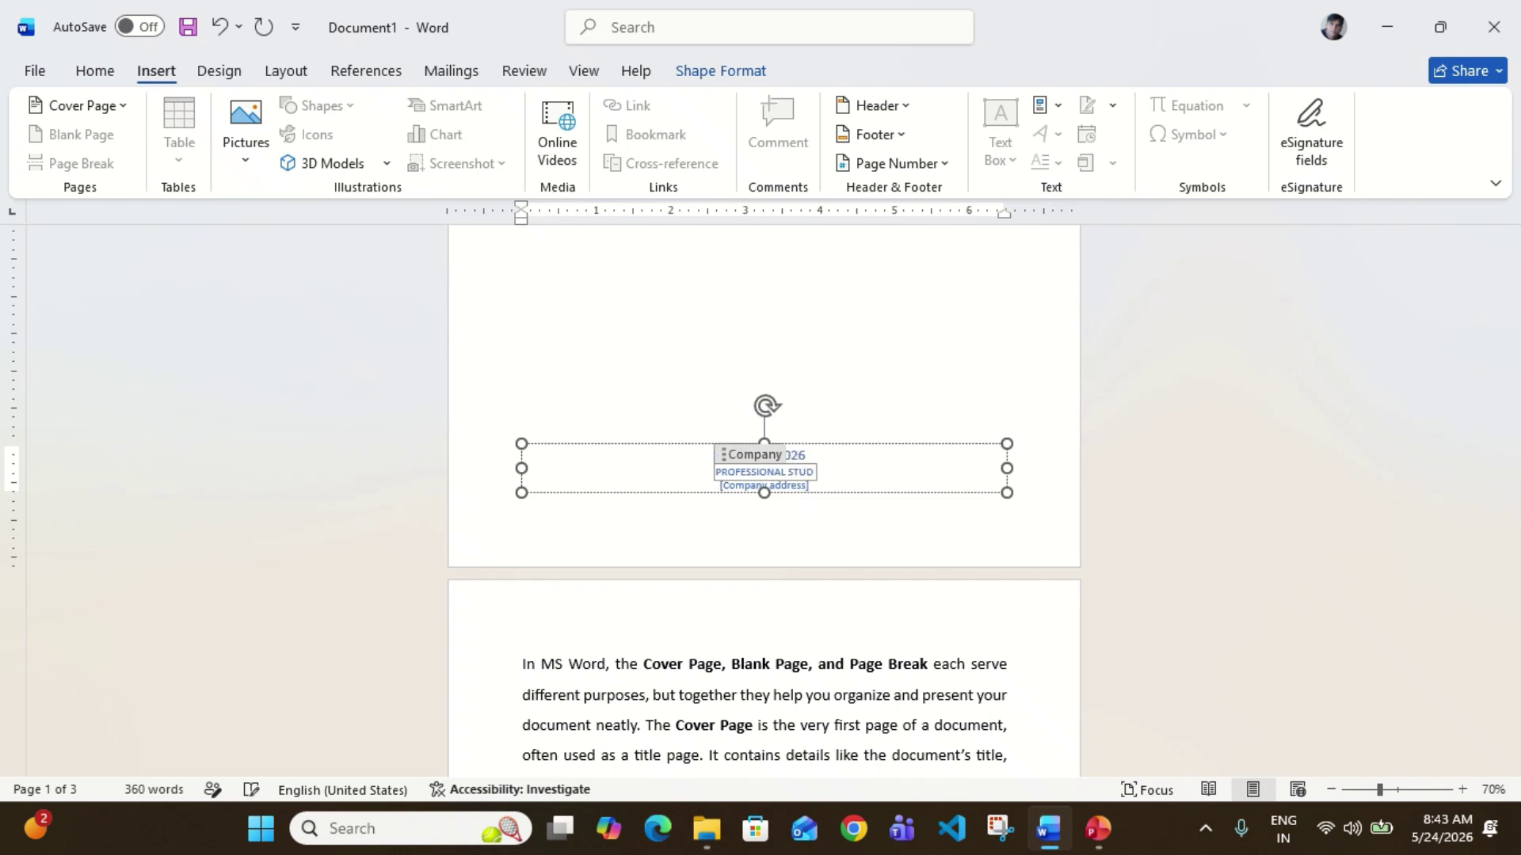
type("Y CENTRE")
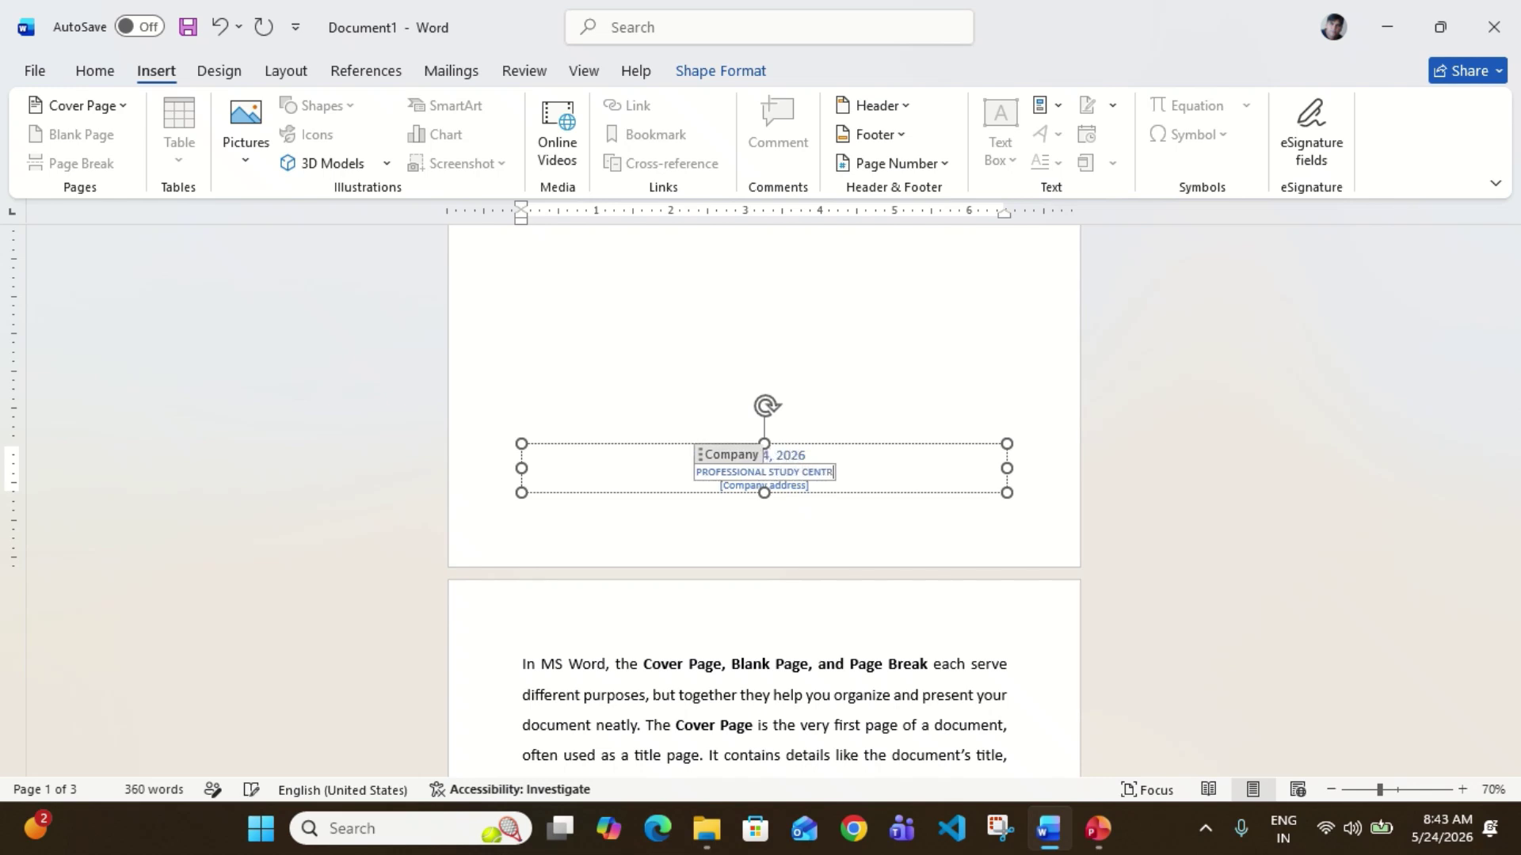
Step: Fill in the cover page's company address placeholder with the company's city
left_click(734, 492)
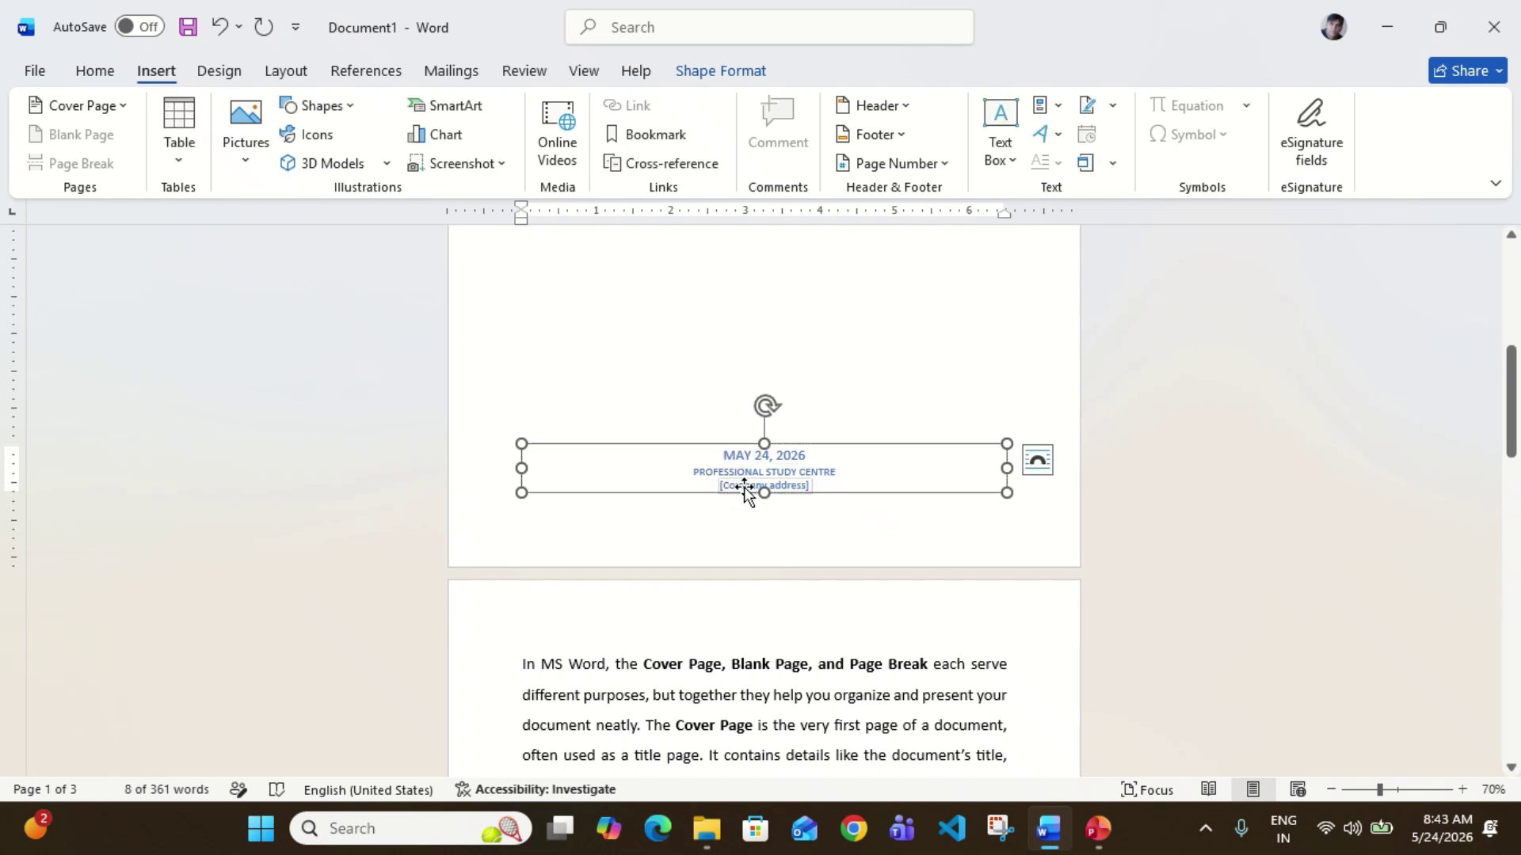
left_click(745, 490)
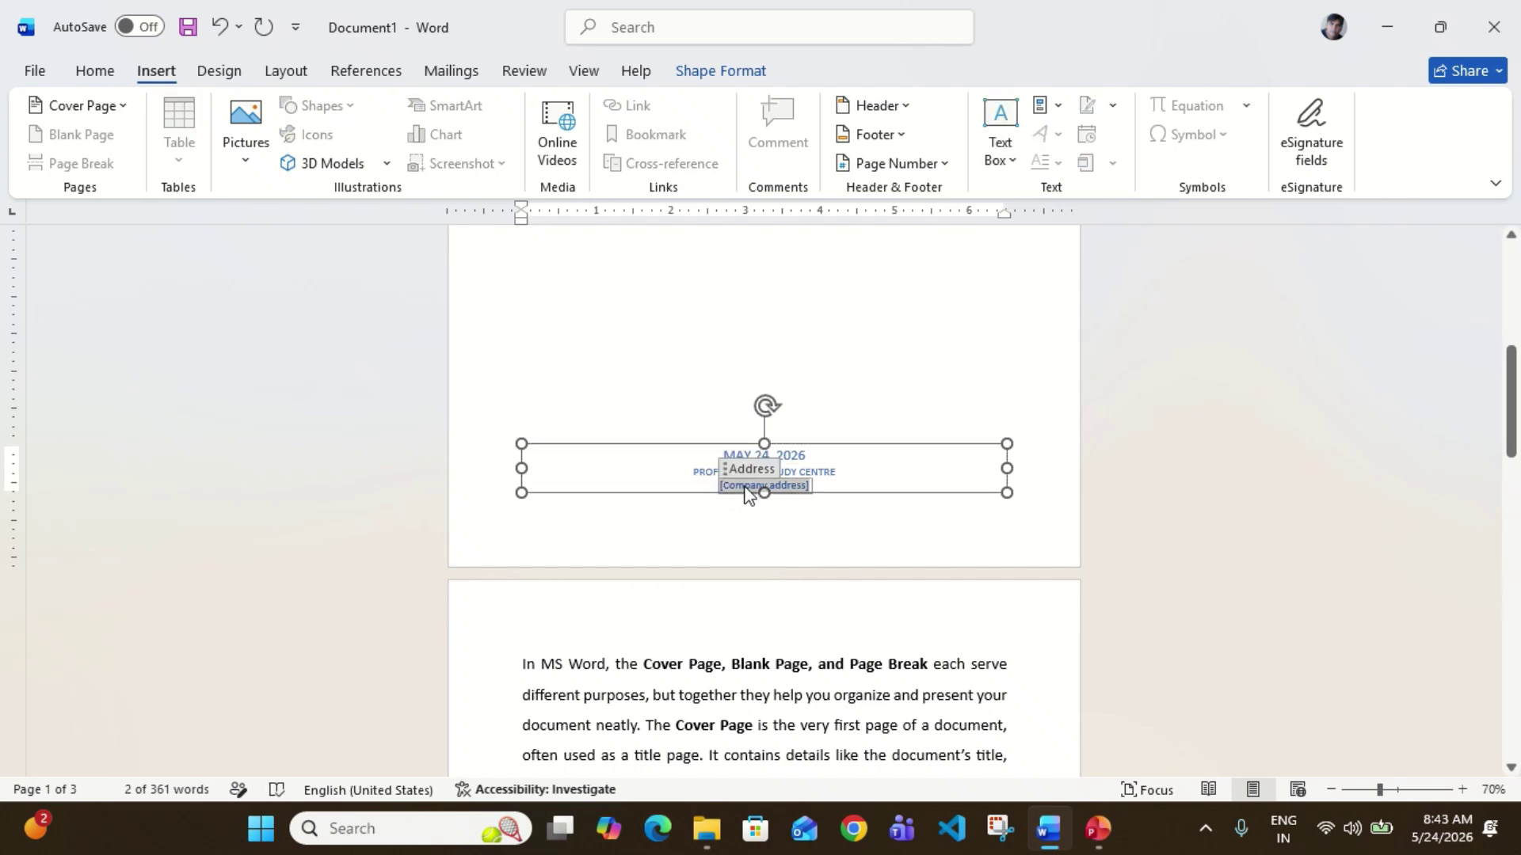
type("Gwalior")
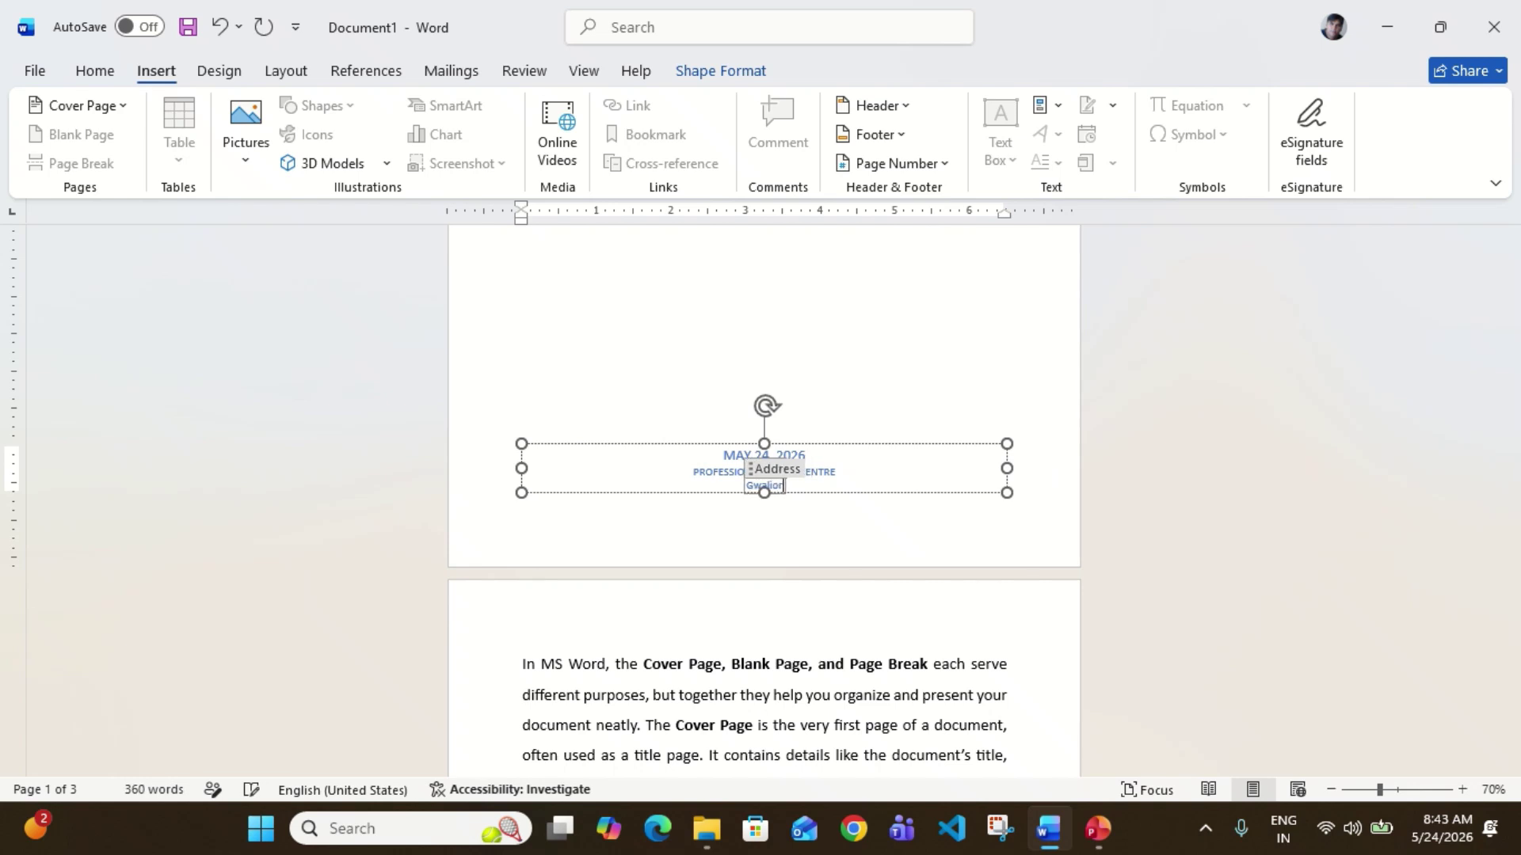
left_click(701, 390)
scroll(689, 392, "up", 8)
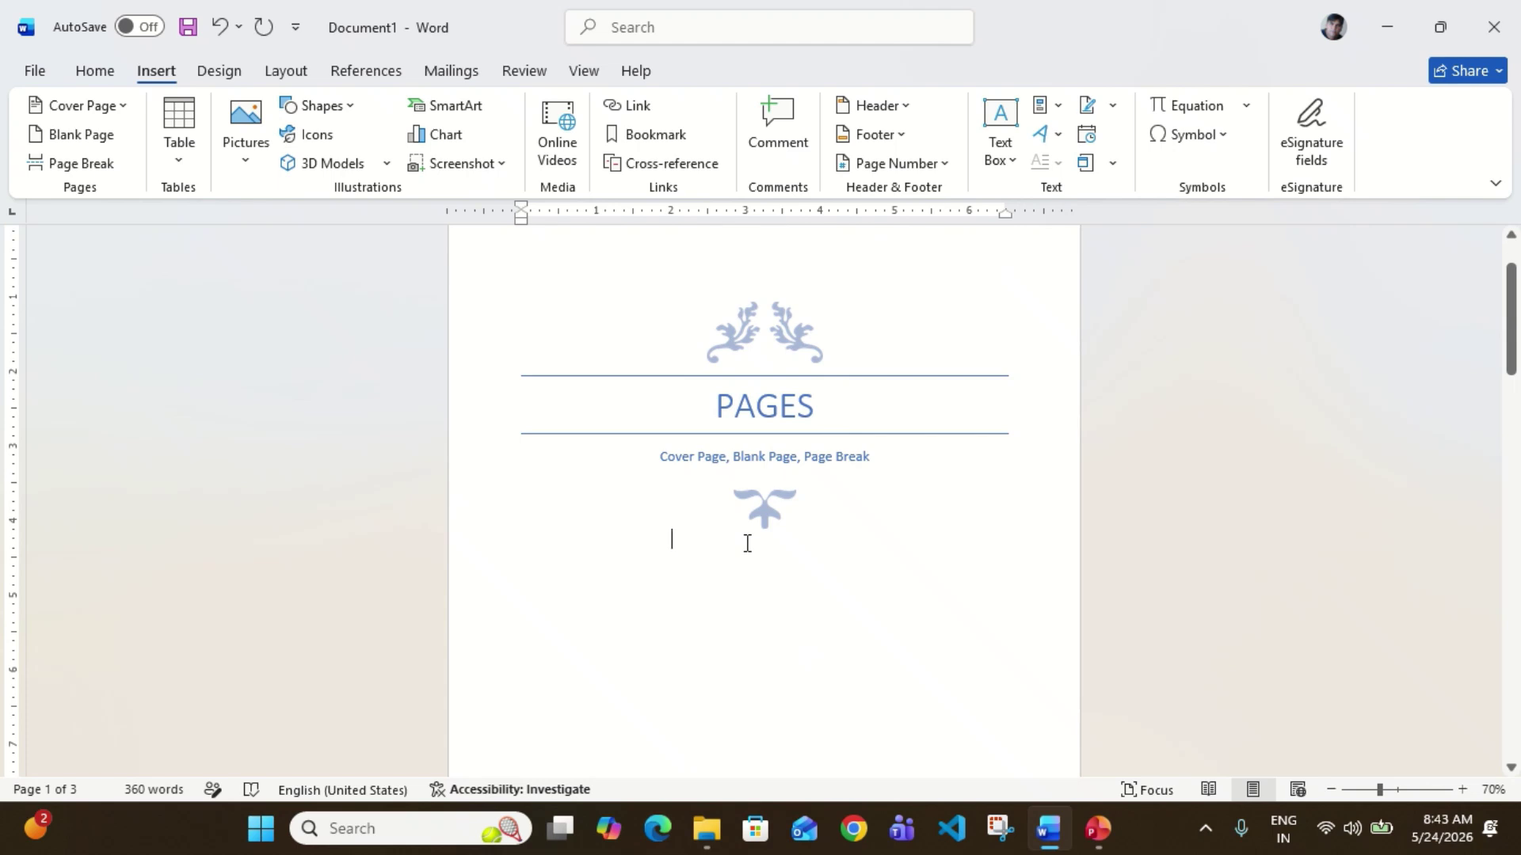
Step: Insert a blank page right after the "Blank Page Benefit" paragraph, before the "Page Break Benefit" paragraph
scroll(747, 543, "down", 5)
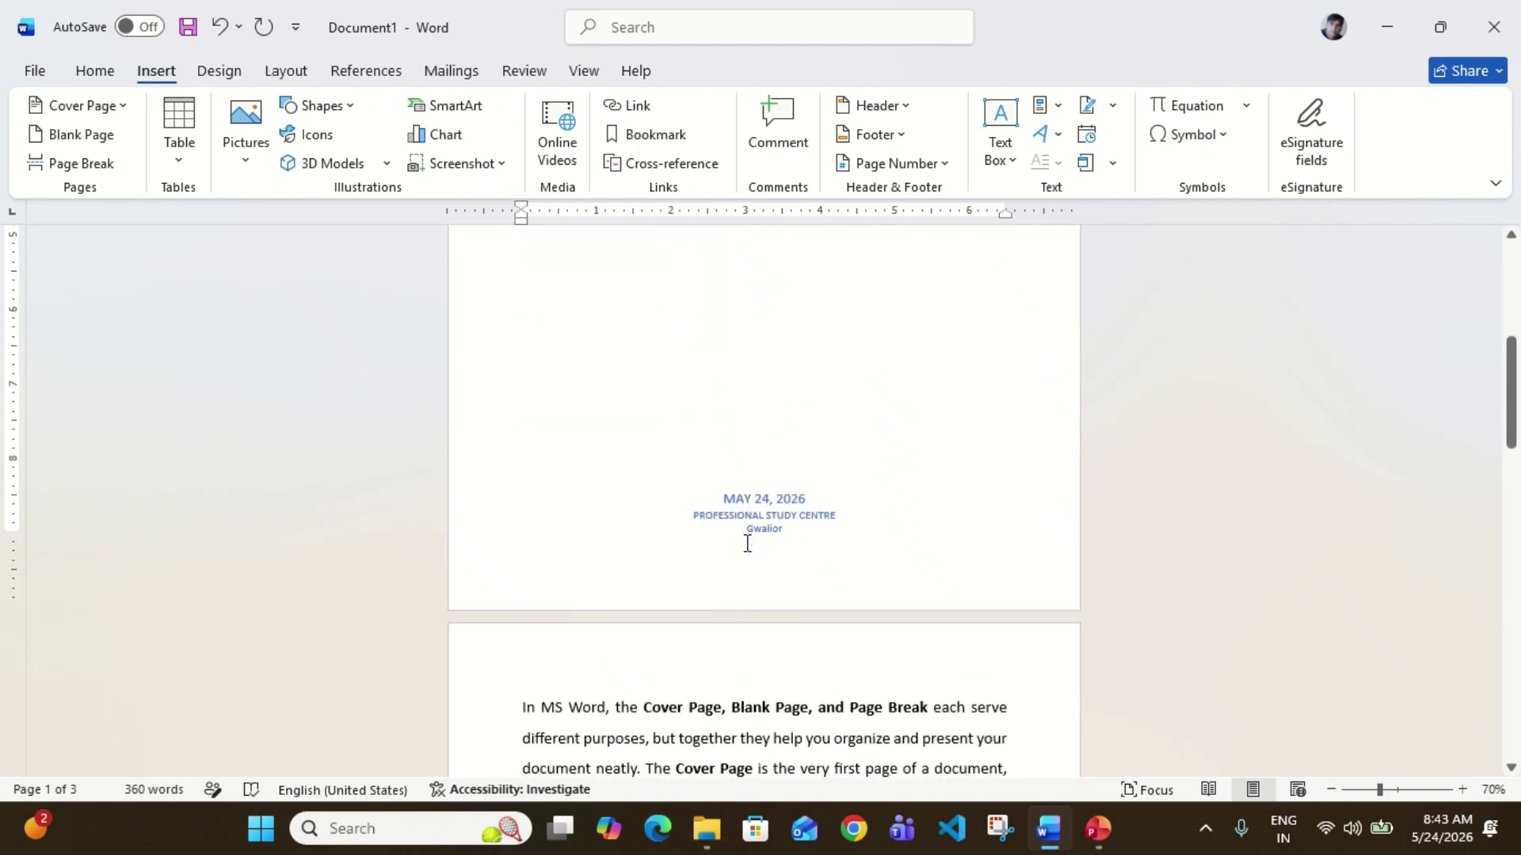
scroll(747, 543, "down", 1)
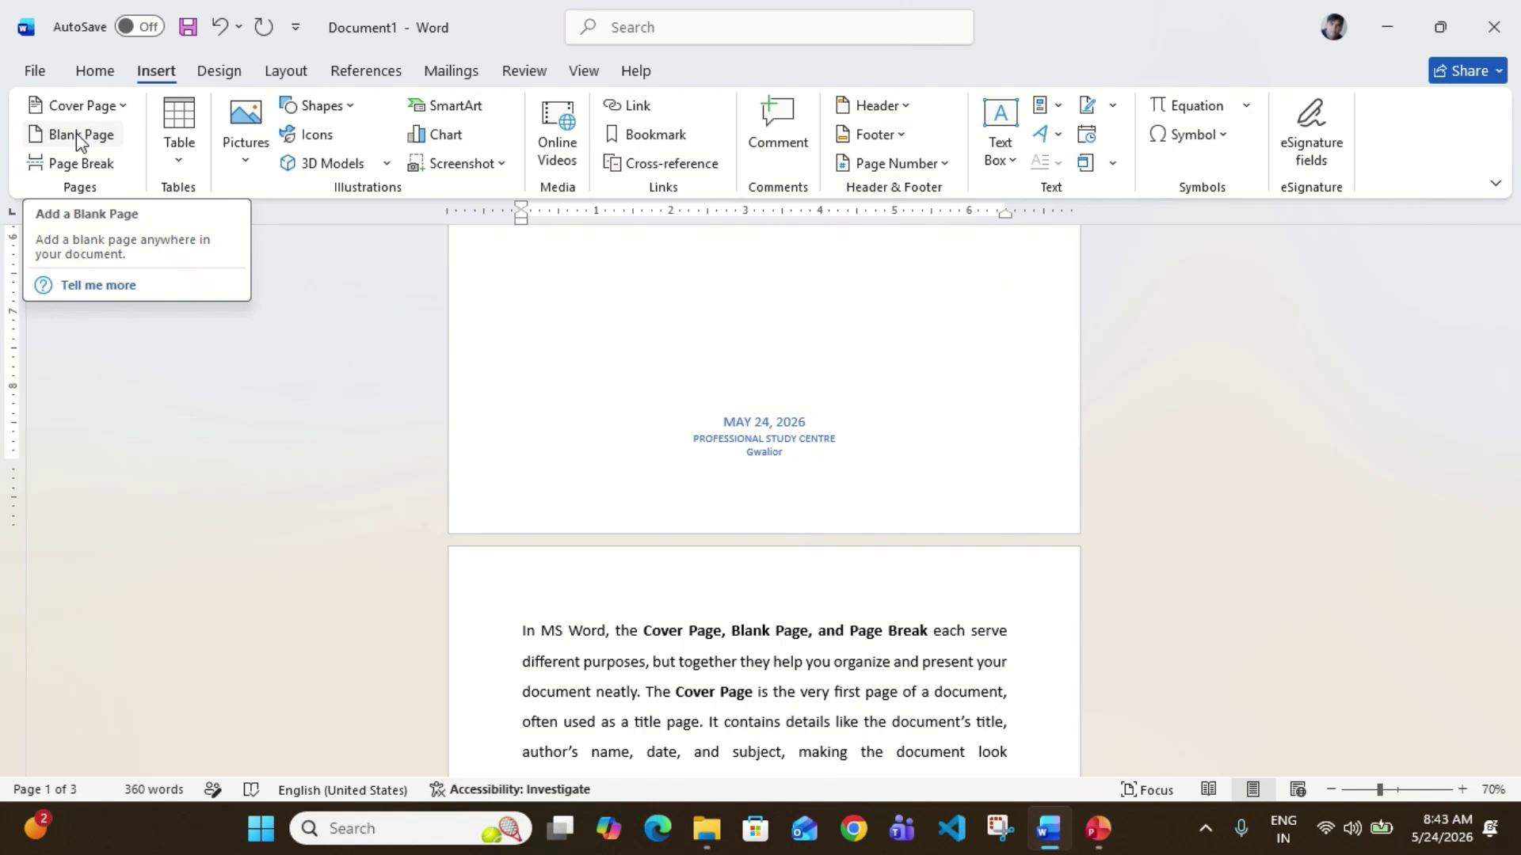
scroll(874, 612, "down", 1)
scroll(875, 612, "down", 4)
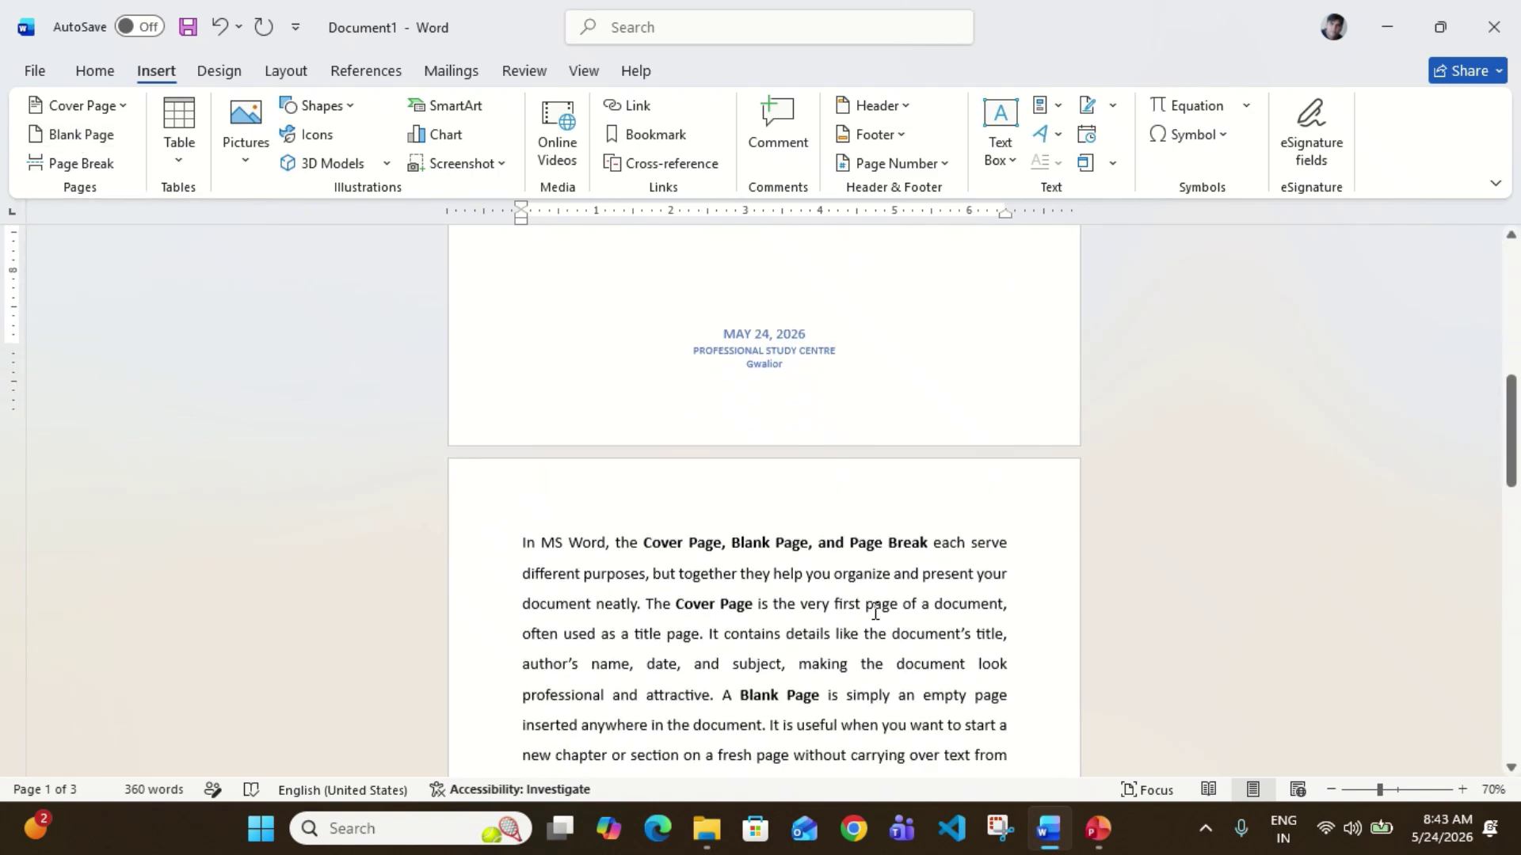
scroll(874, 612, "down", 9)
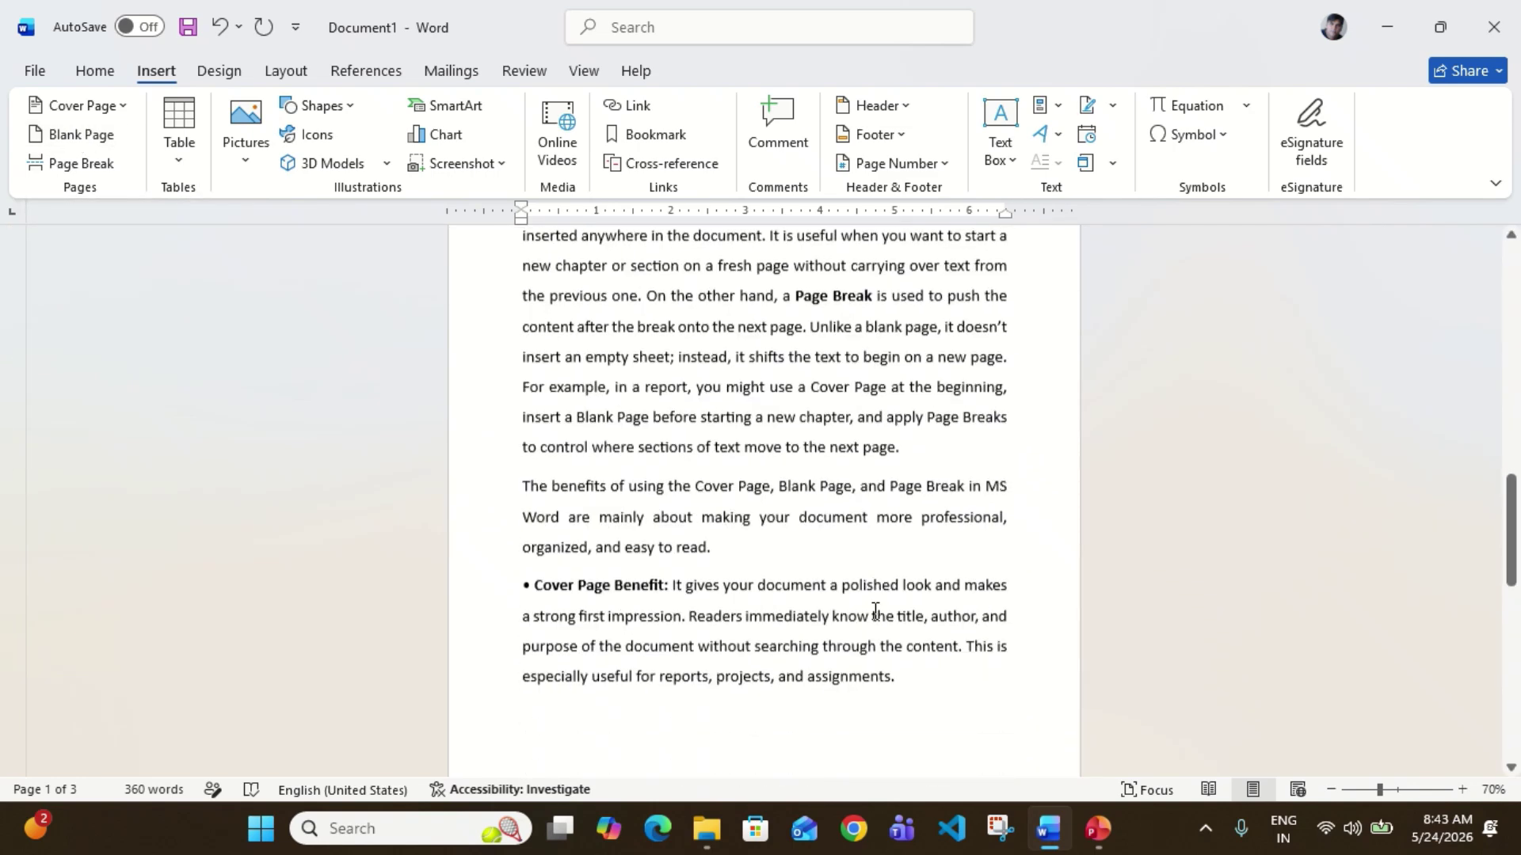
scroll(875, 612, "down", 5)
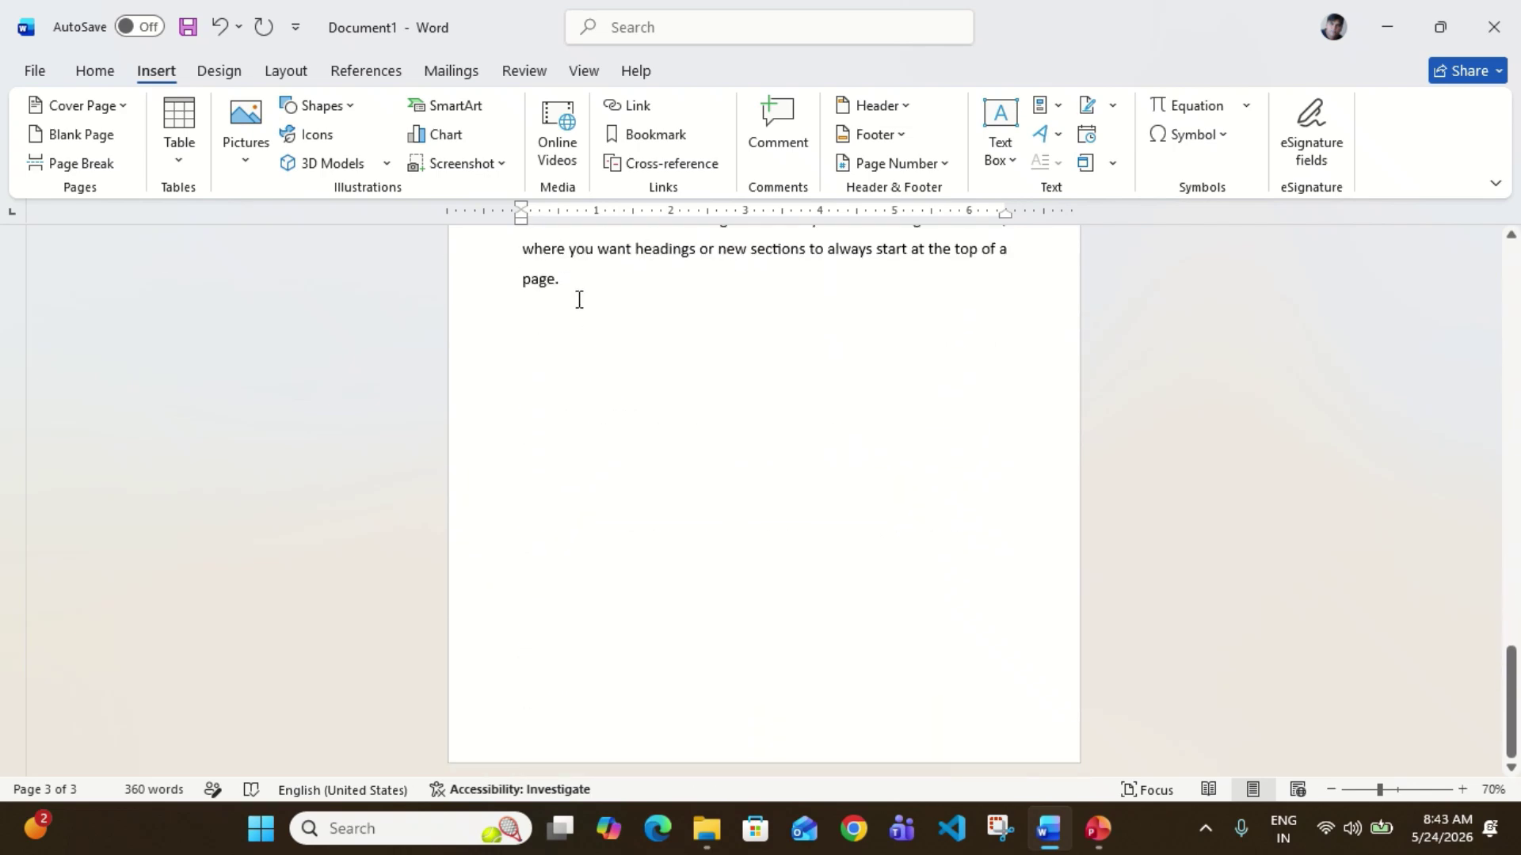
left_click(575, 288)
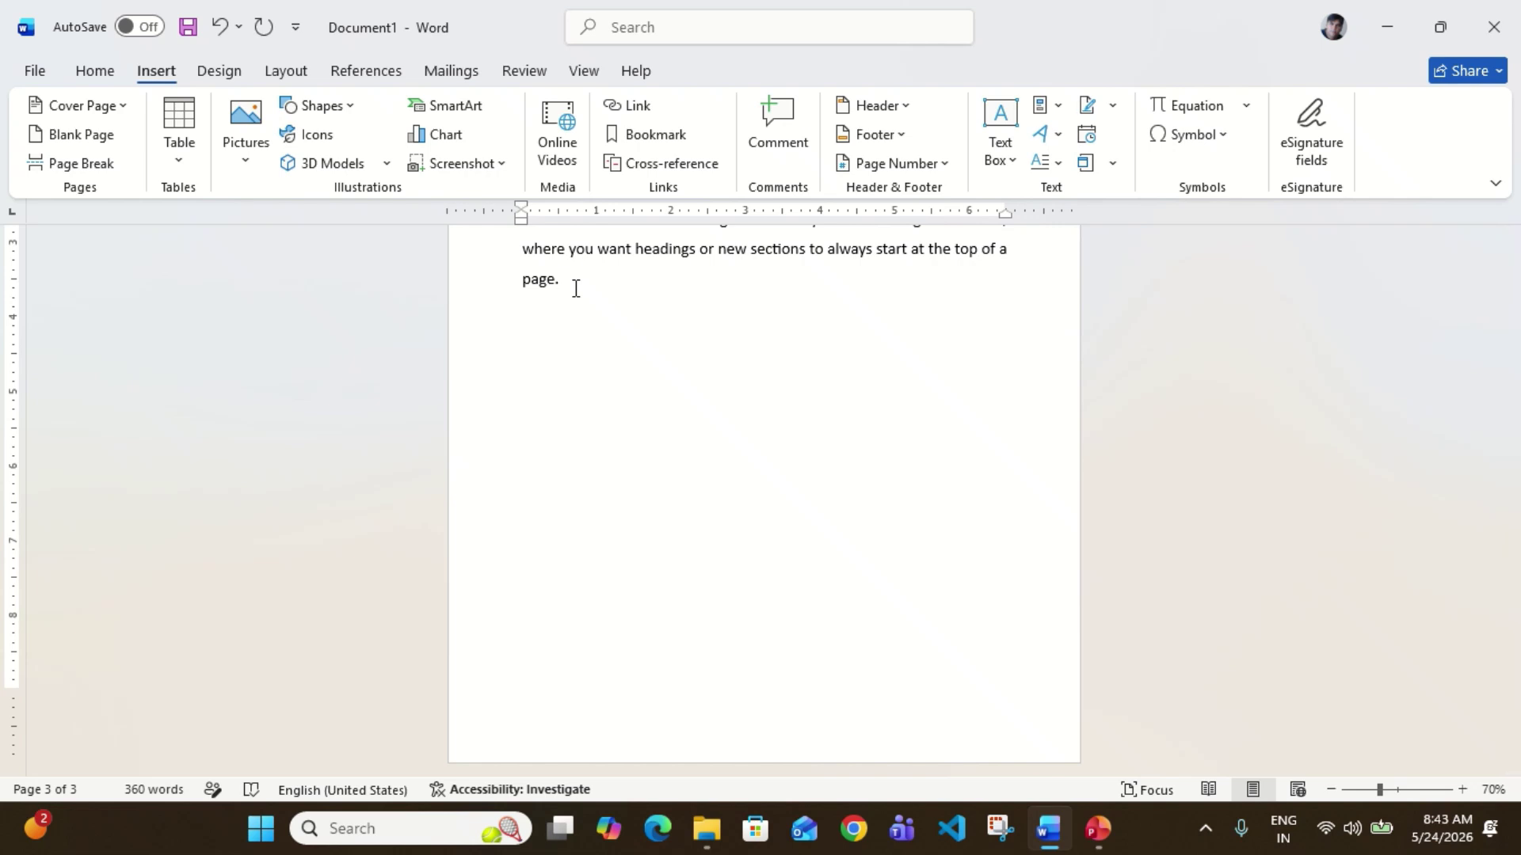
scroll(575, 288, "up", 2)
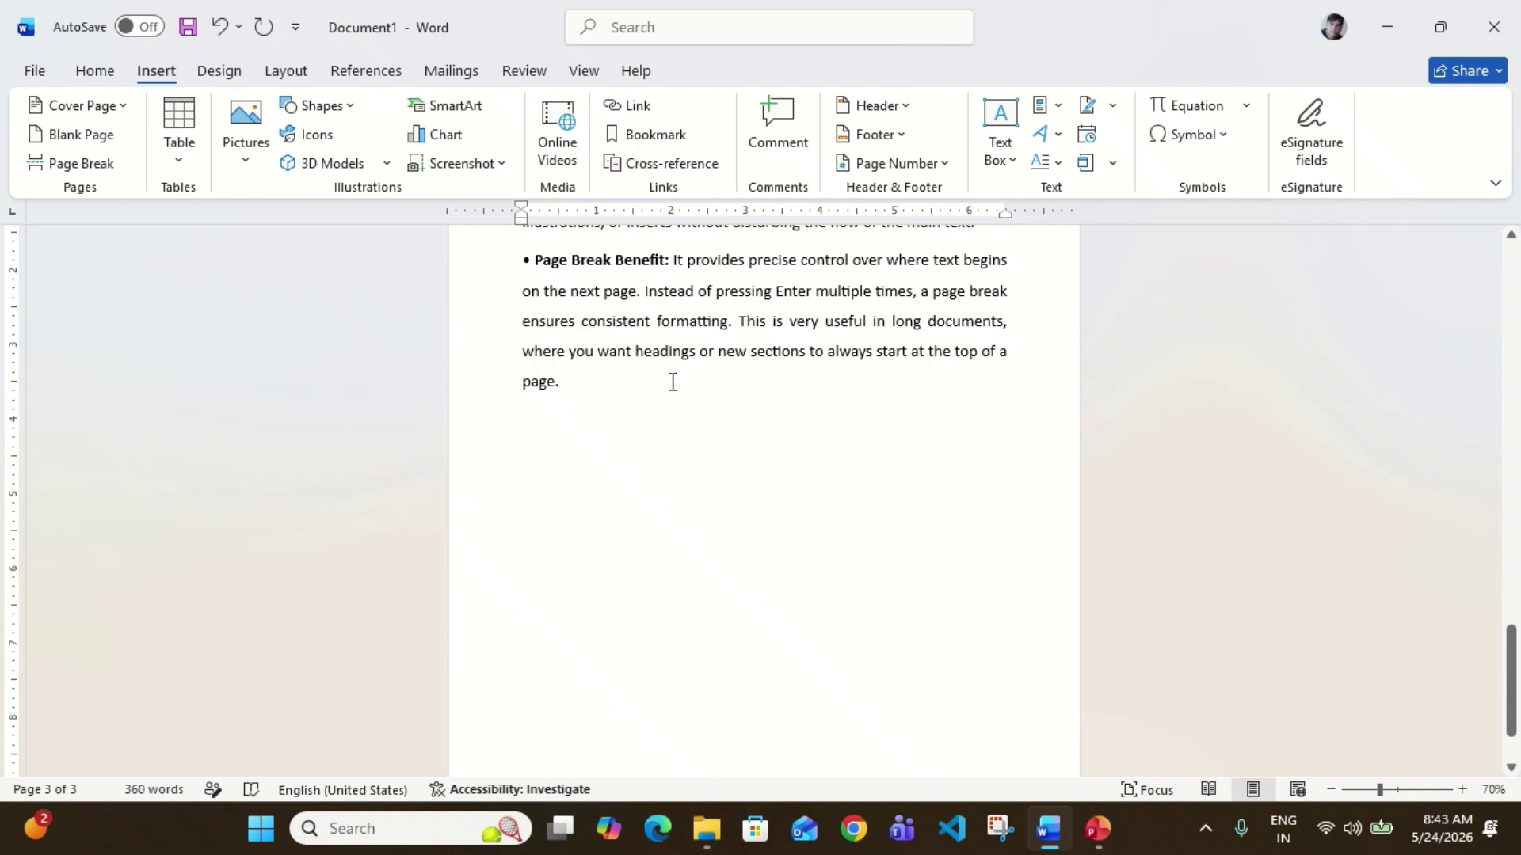
scroll(673, 382, "up", 1)
scroll(672, 382, "up", 1)
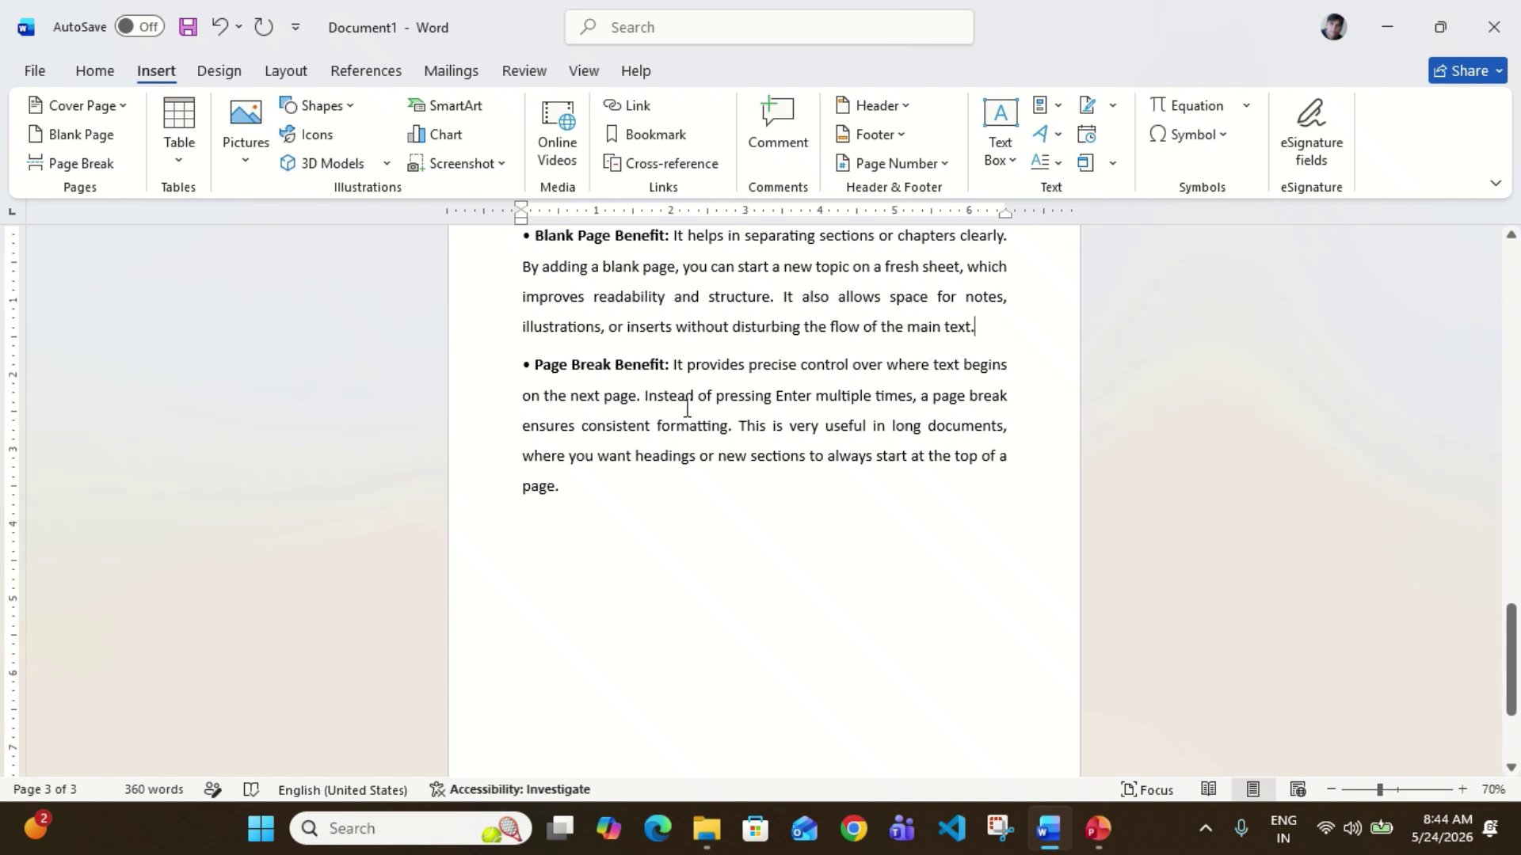
left_click(106, 141)
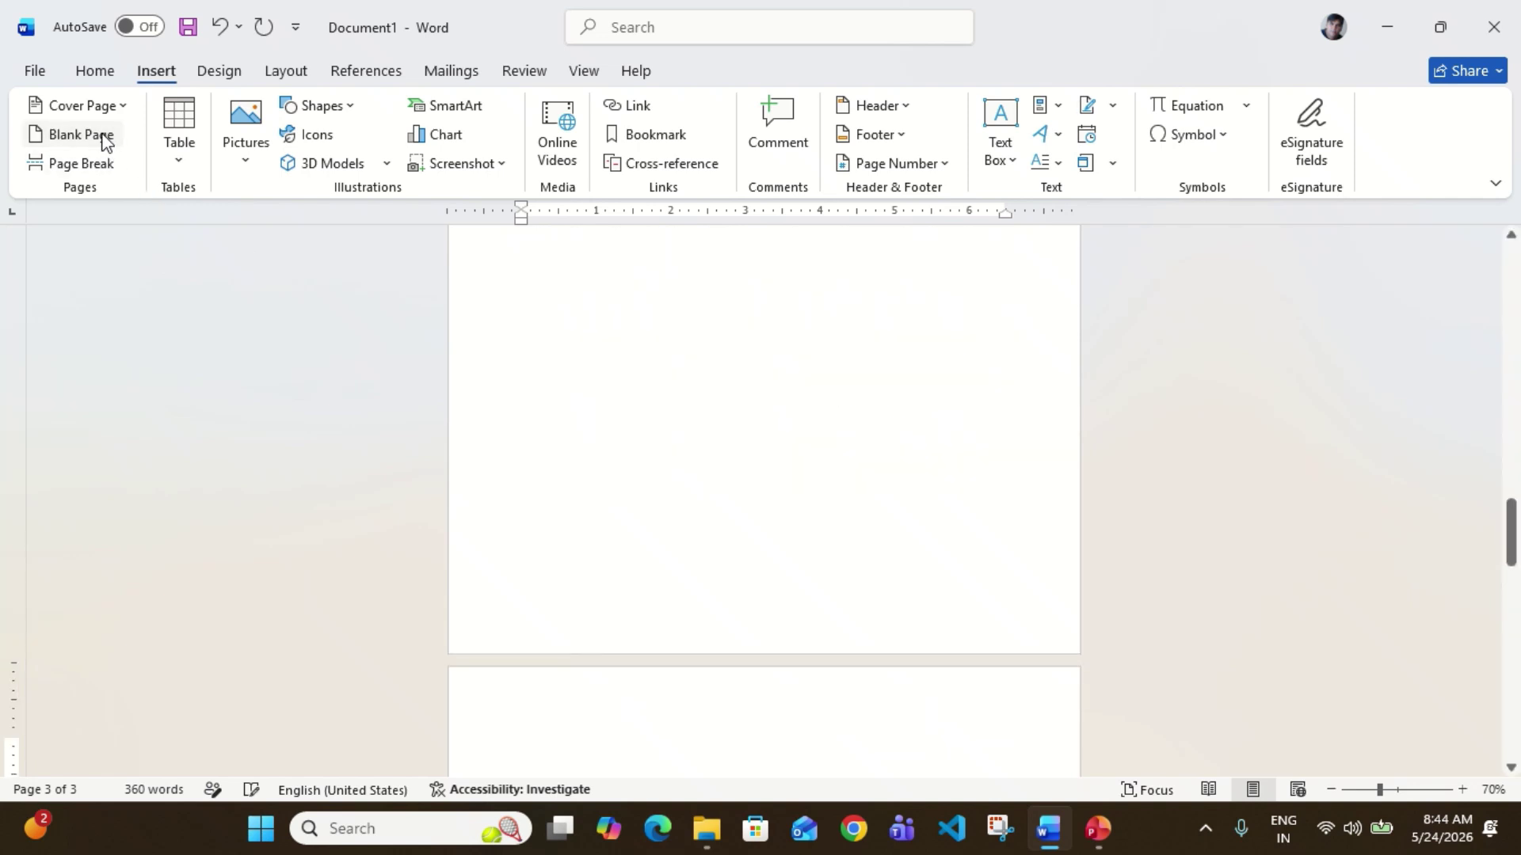
Step: Examine the inserted blank page between the "Blank Page Benefit" and "Page Break Benefit" paragraphs
scroll(733, 448, "up", 2)
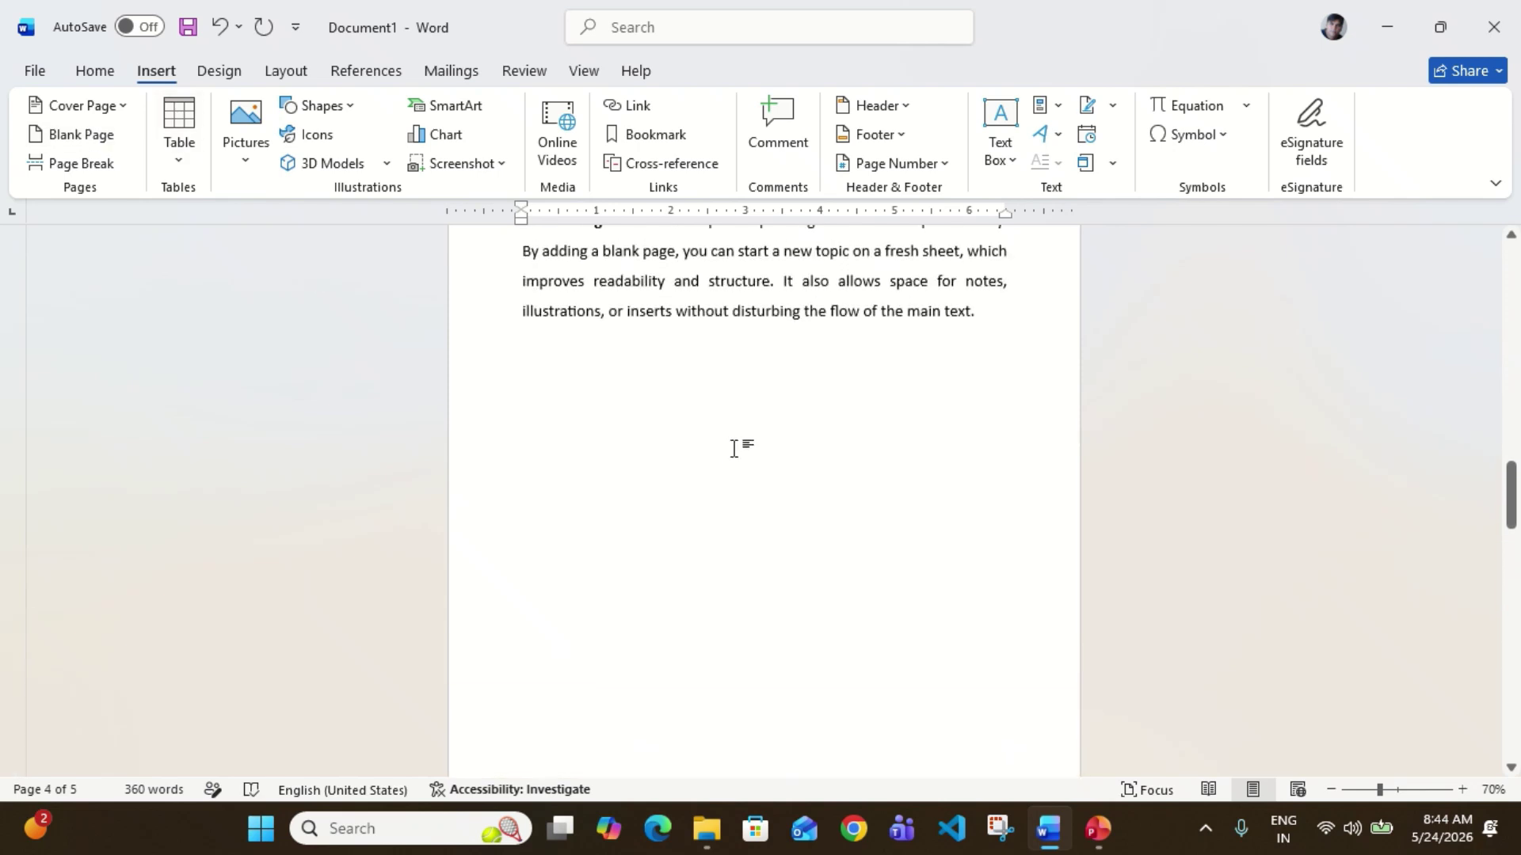
scroll(734, 448, "down", 5)
scroll(736, 448, "down", 4)
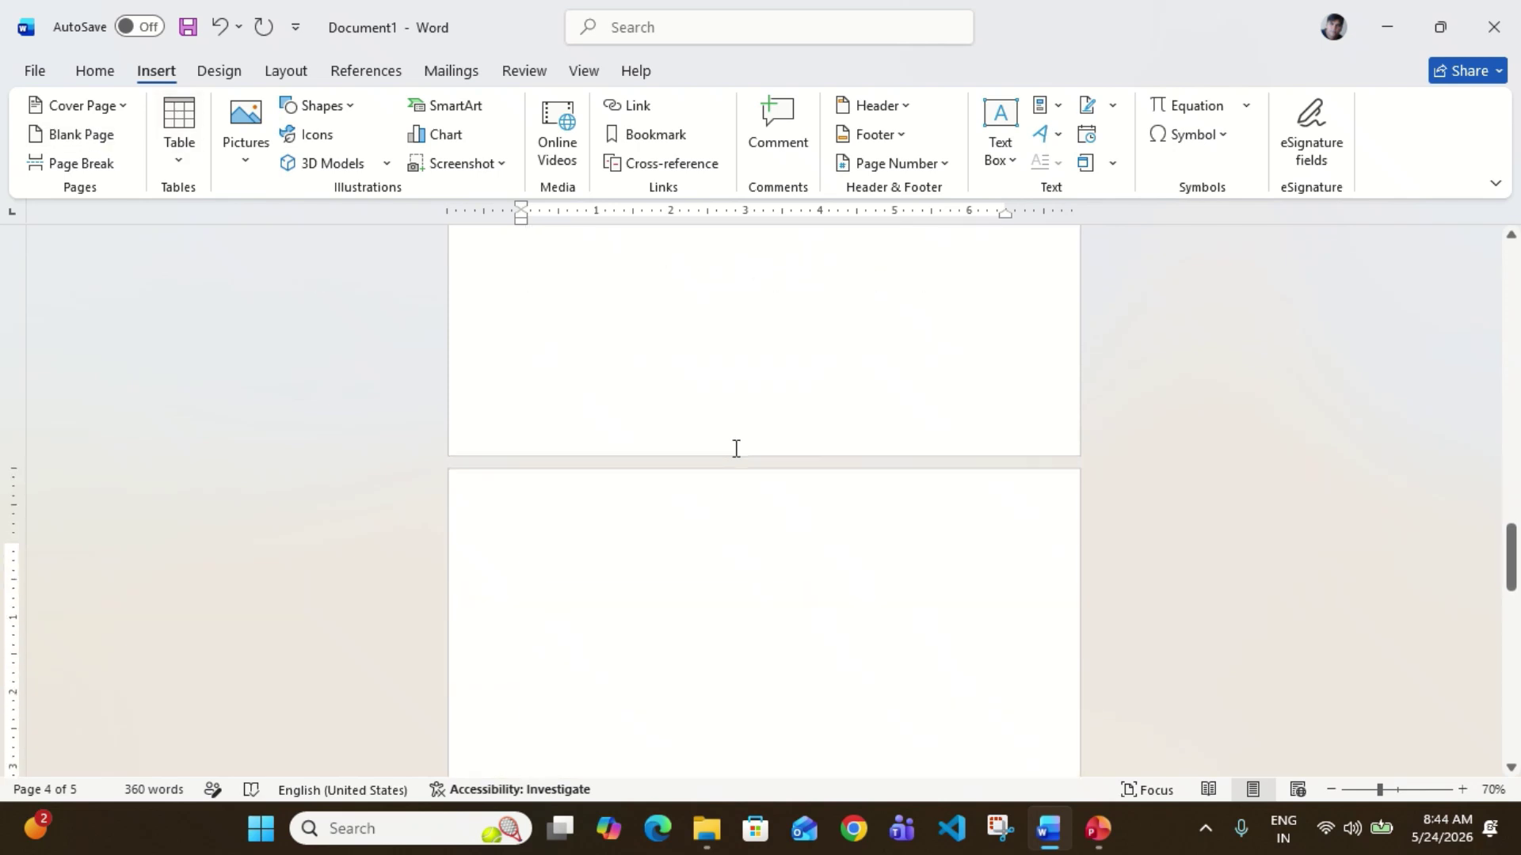
scroll(736, 448, "down", 5)
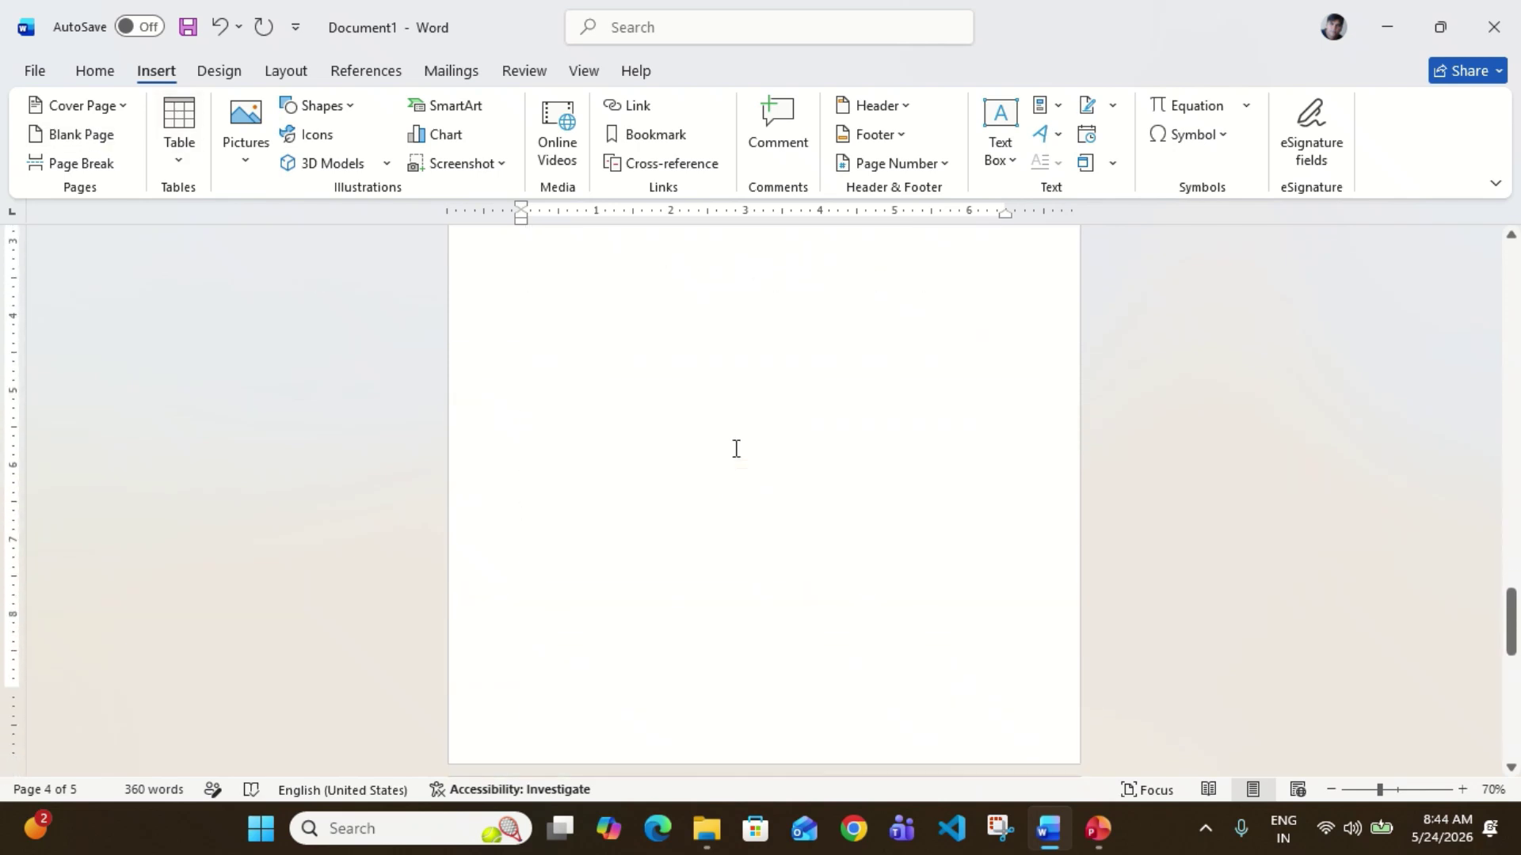
left_click(697, 649)
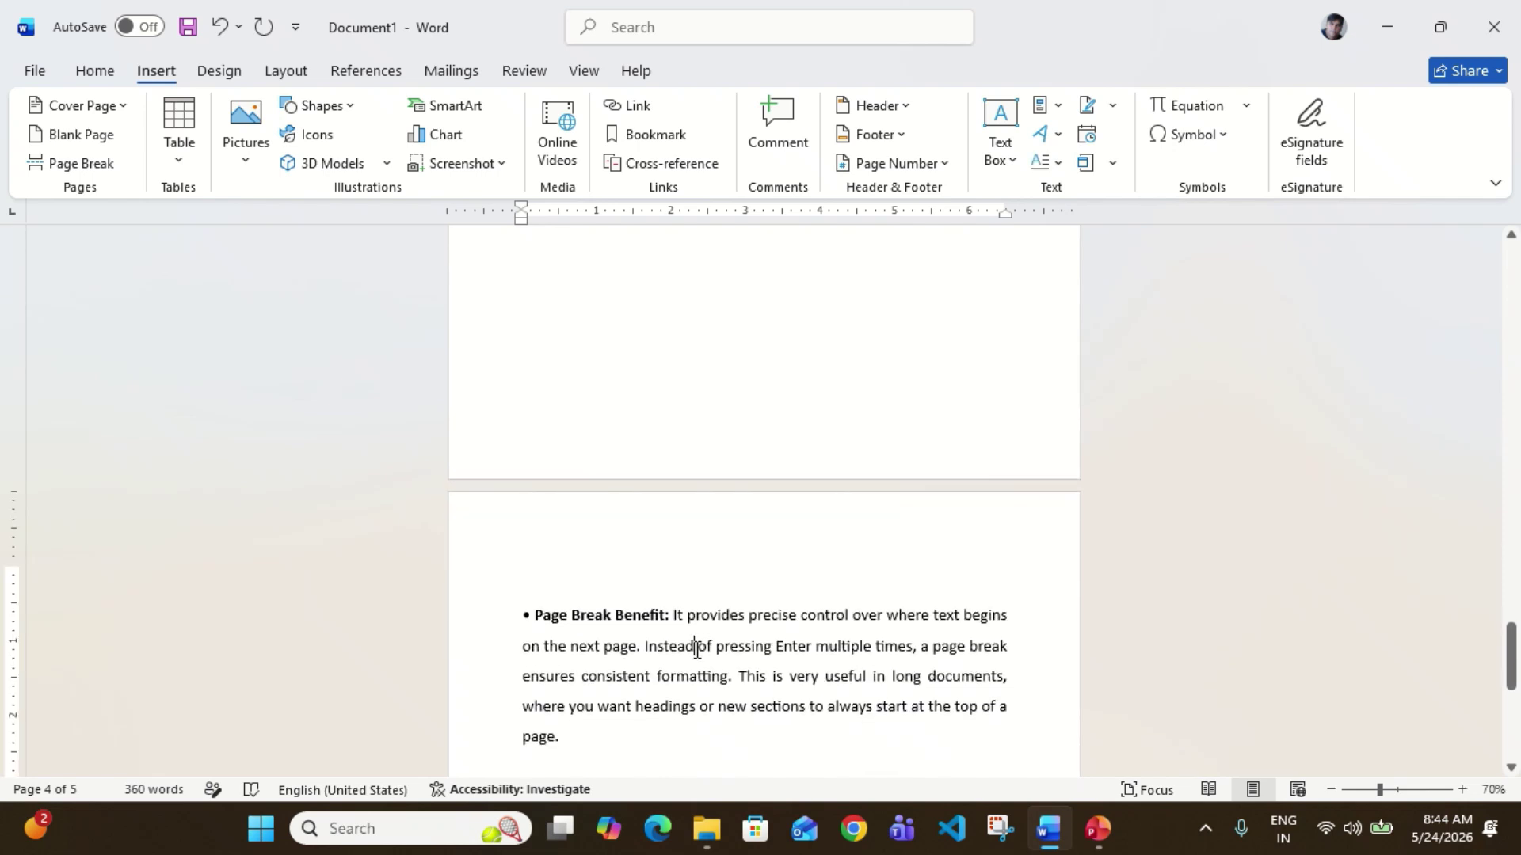
scroll(812, 431, "up", 5)
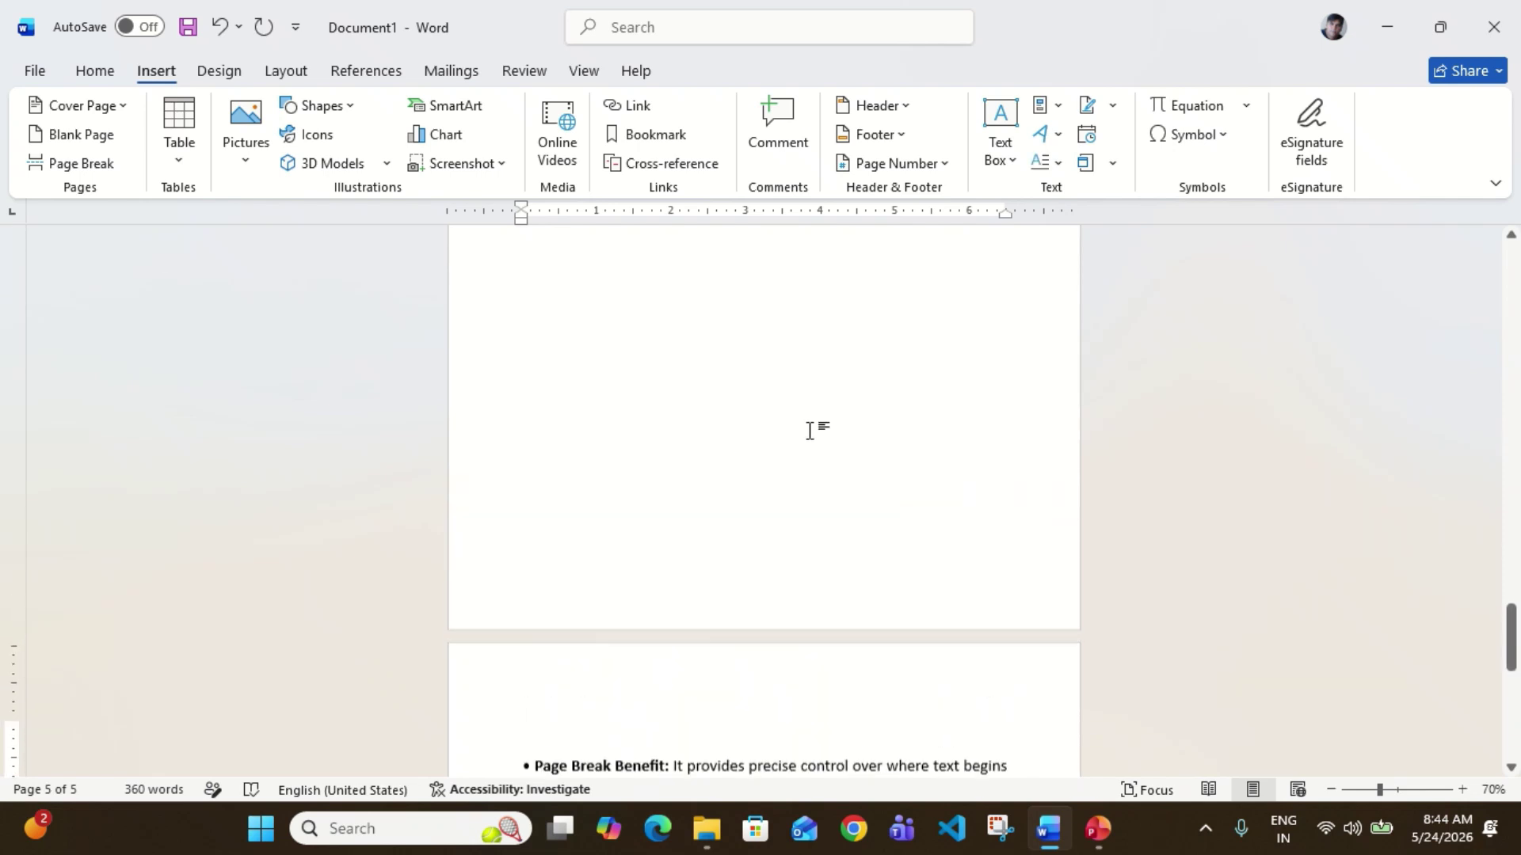
scroll(809, 430, "up", 5)
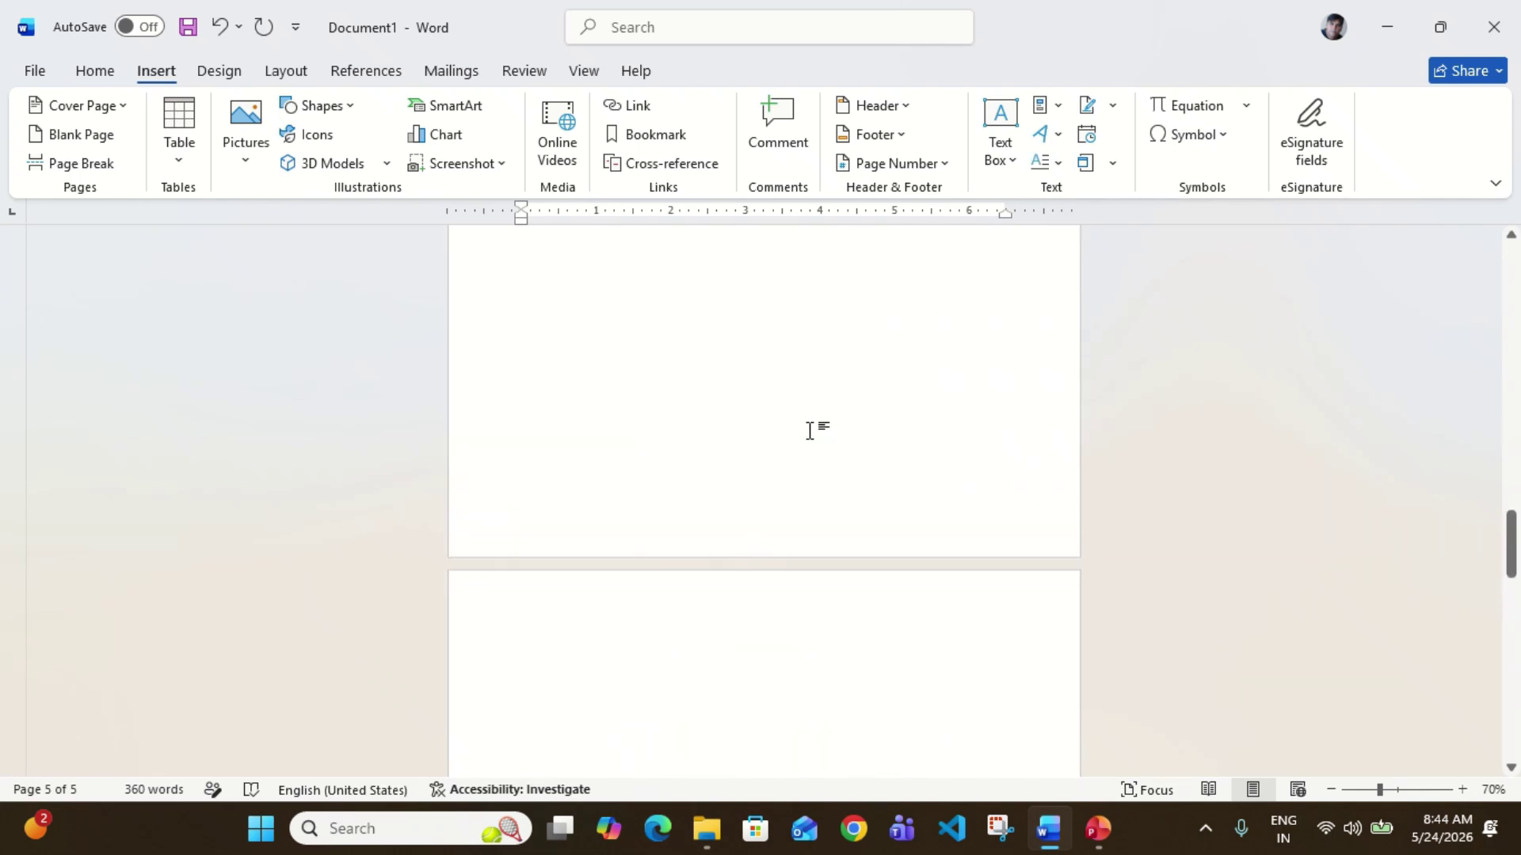
scroll(809, 430, "up", 1)
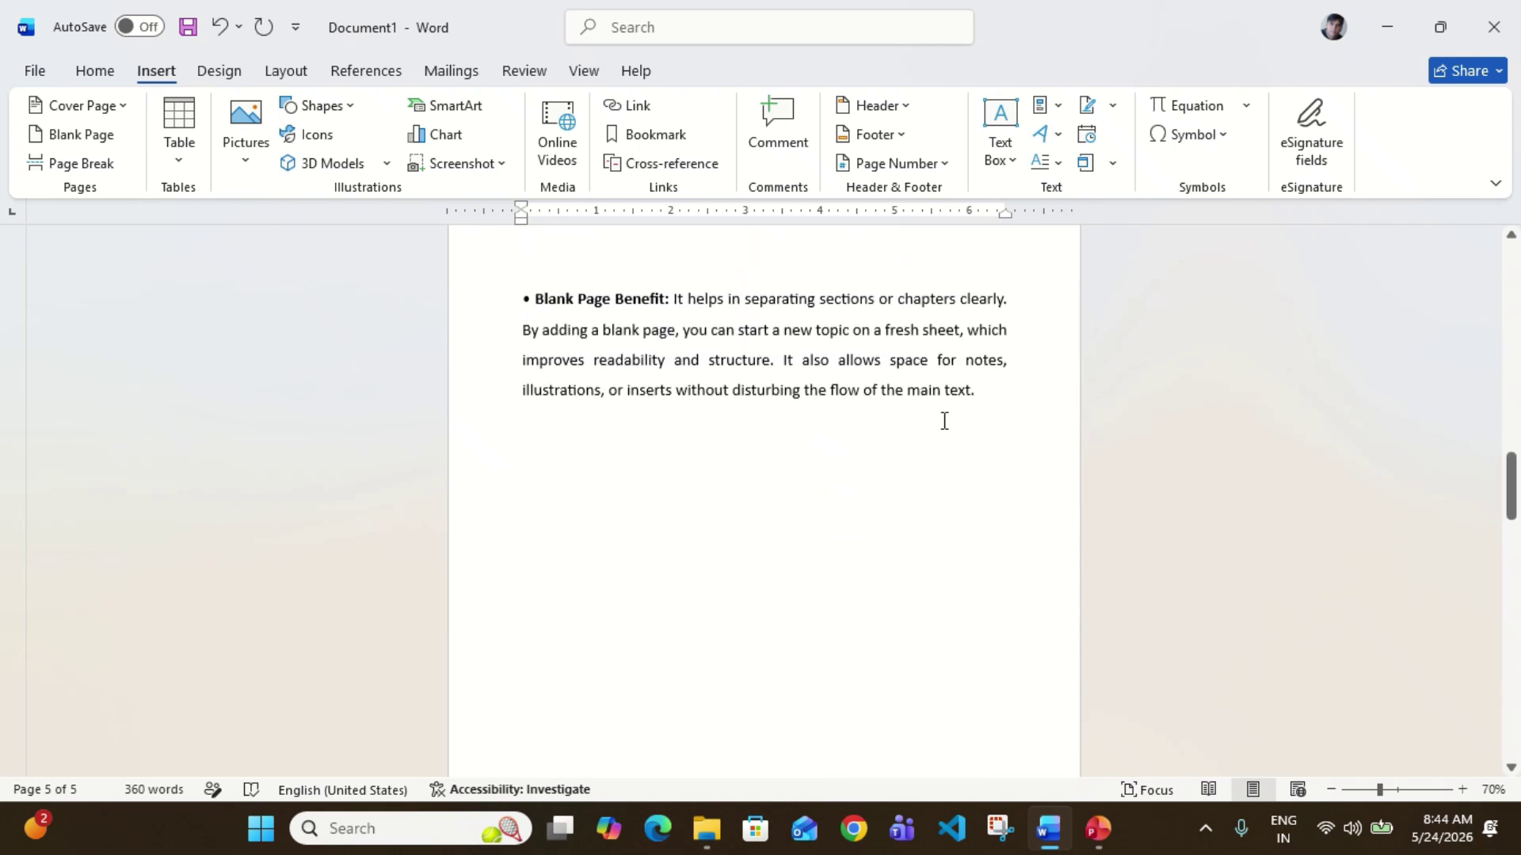
scroll(846, 538, "down", 5)
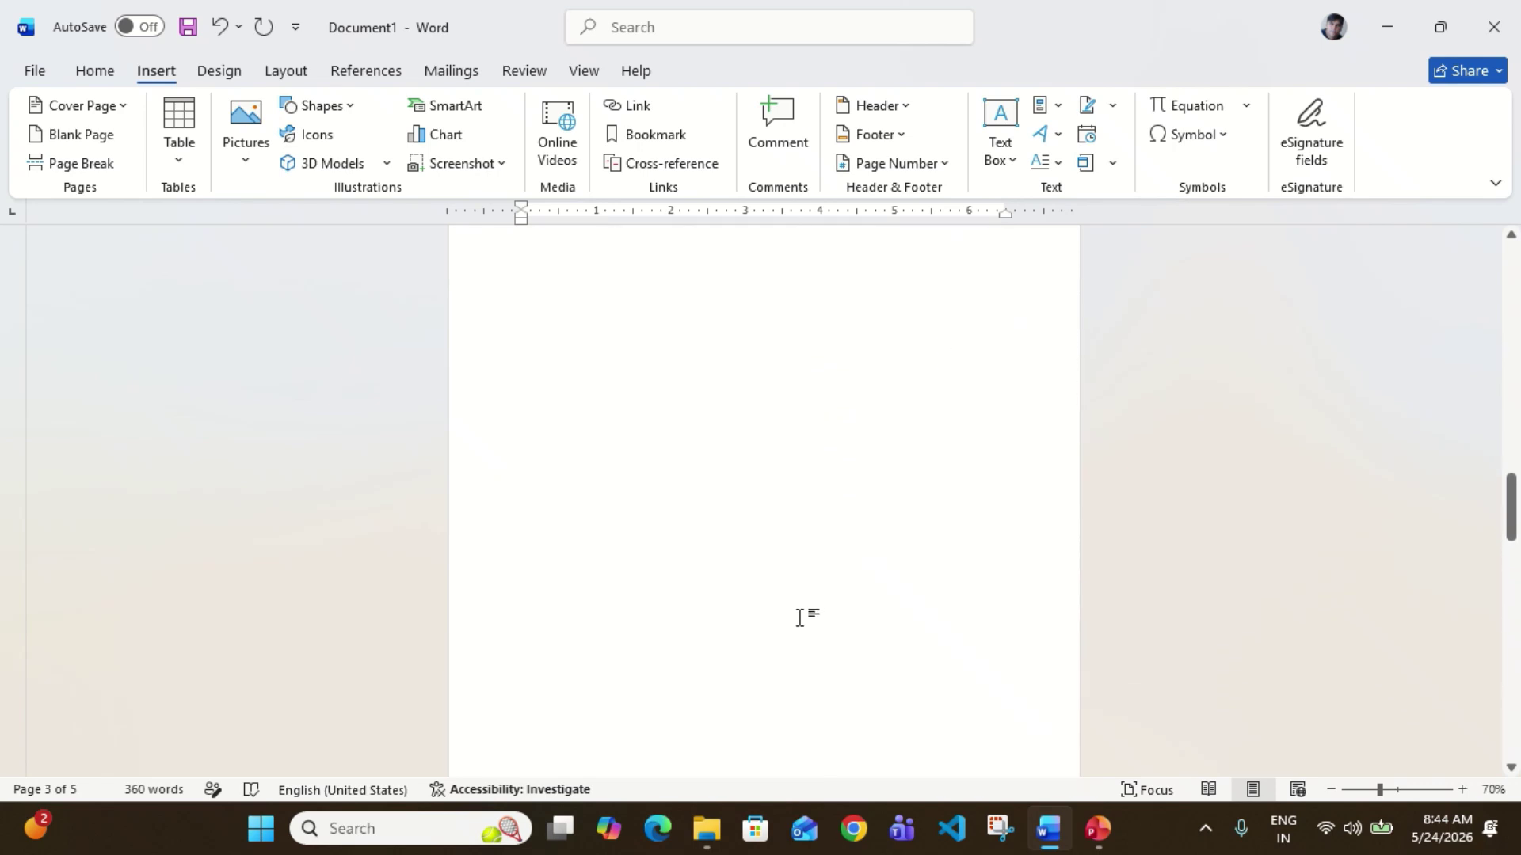
scroll(801, 618, "down", 4)
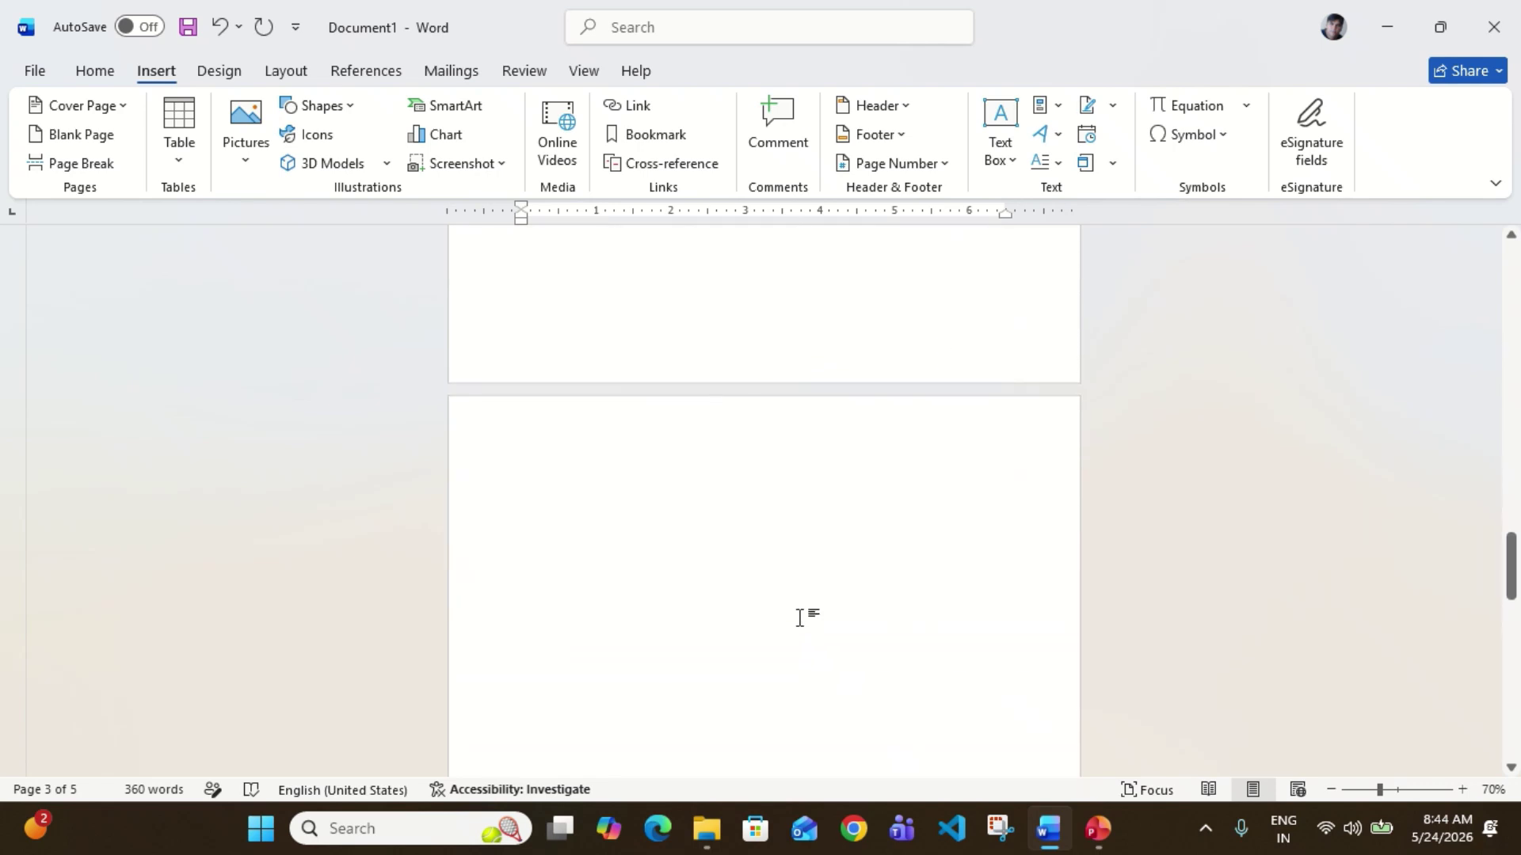
scroll(800, 617, "down", 2)
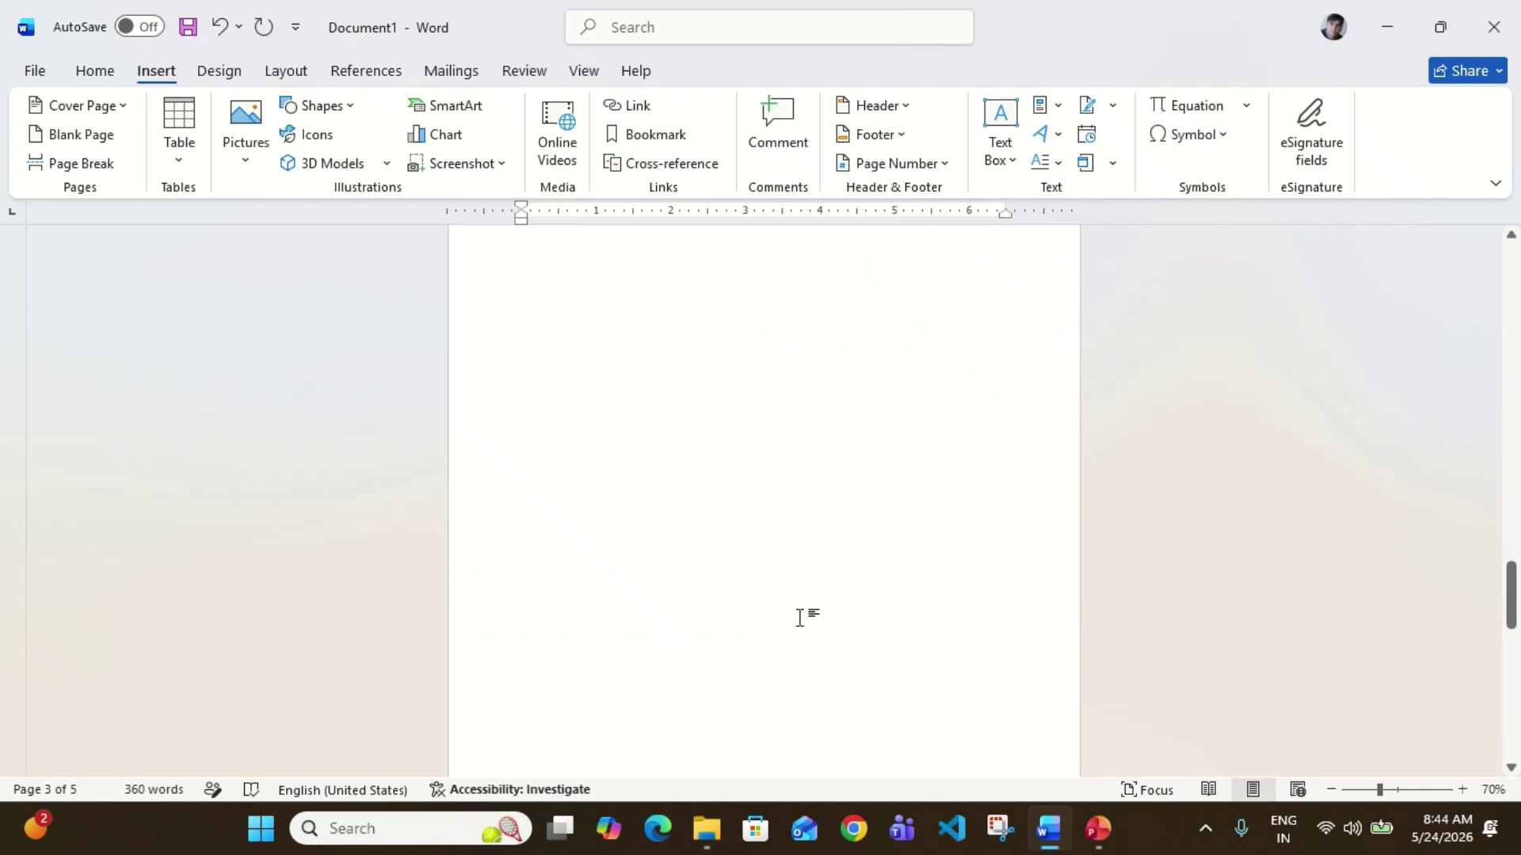
scroll(800, 618, "down", 4)
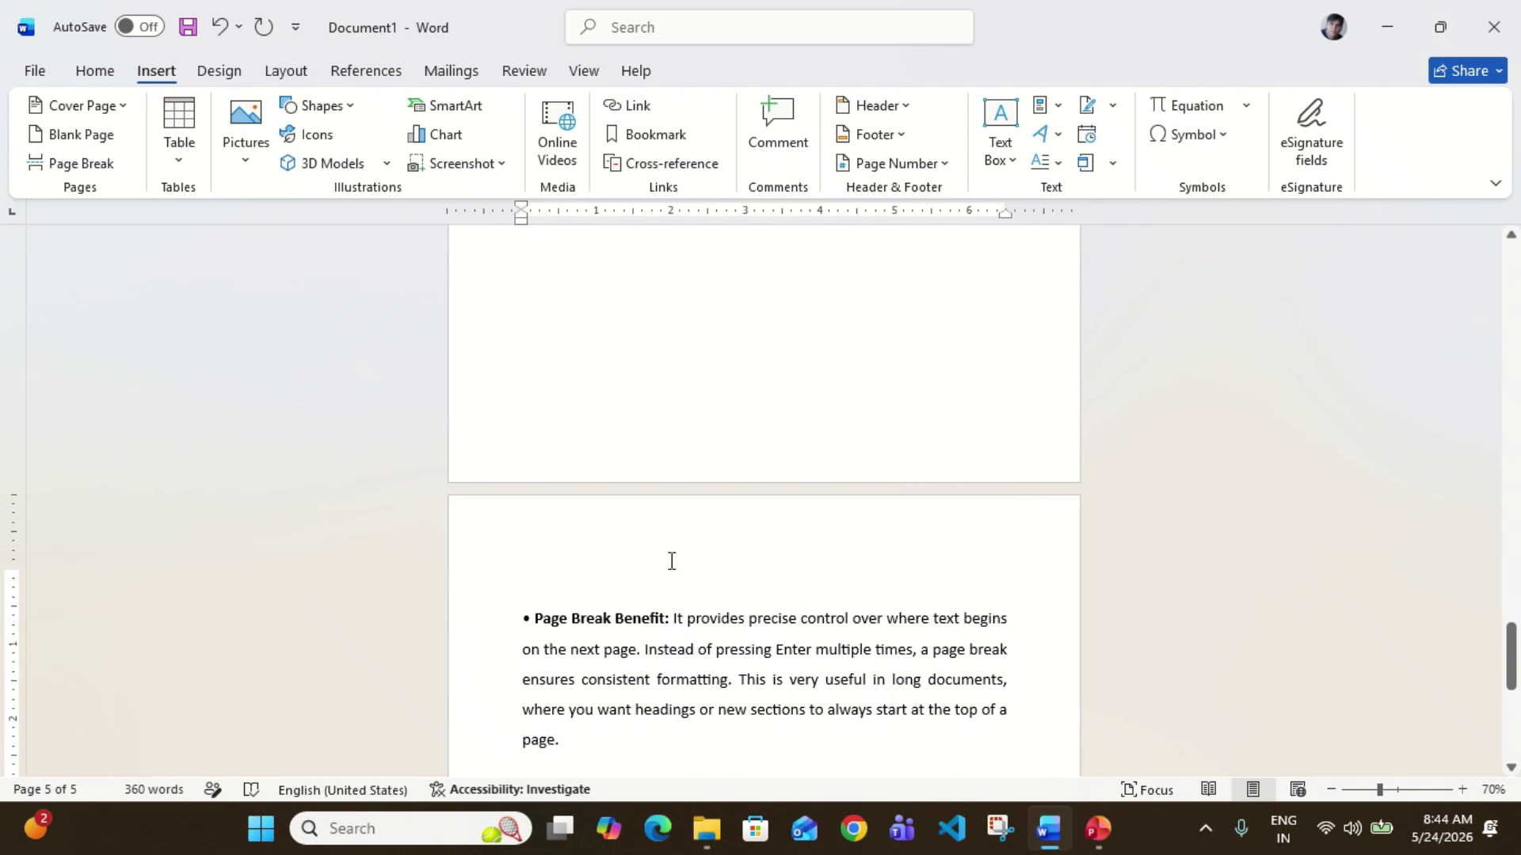
scroll(671, 561, "down", 2)
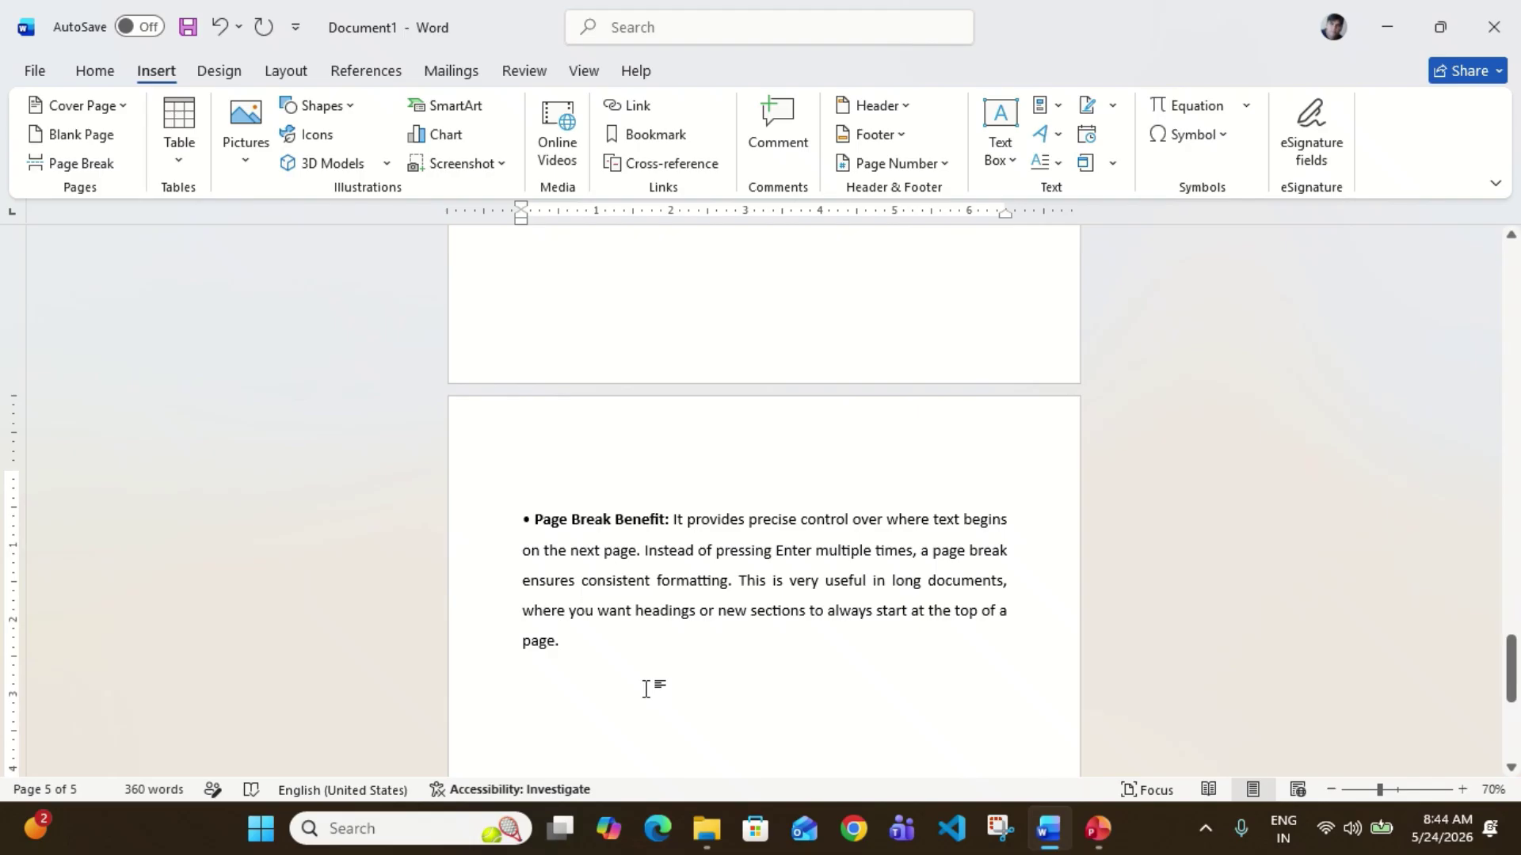
scroll(646, 689, "down", 2)
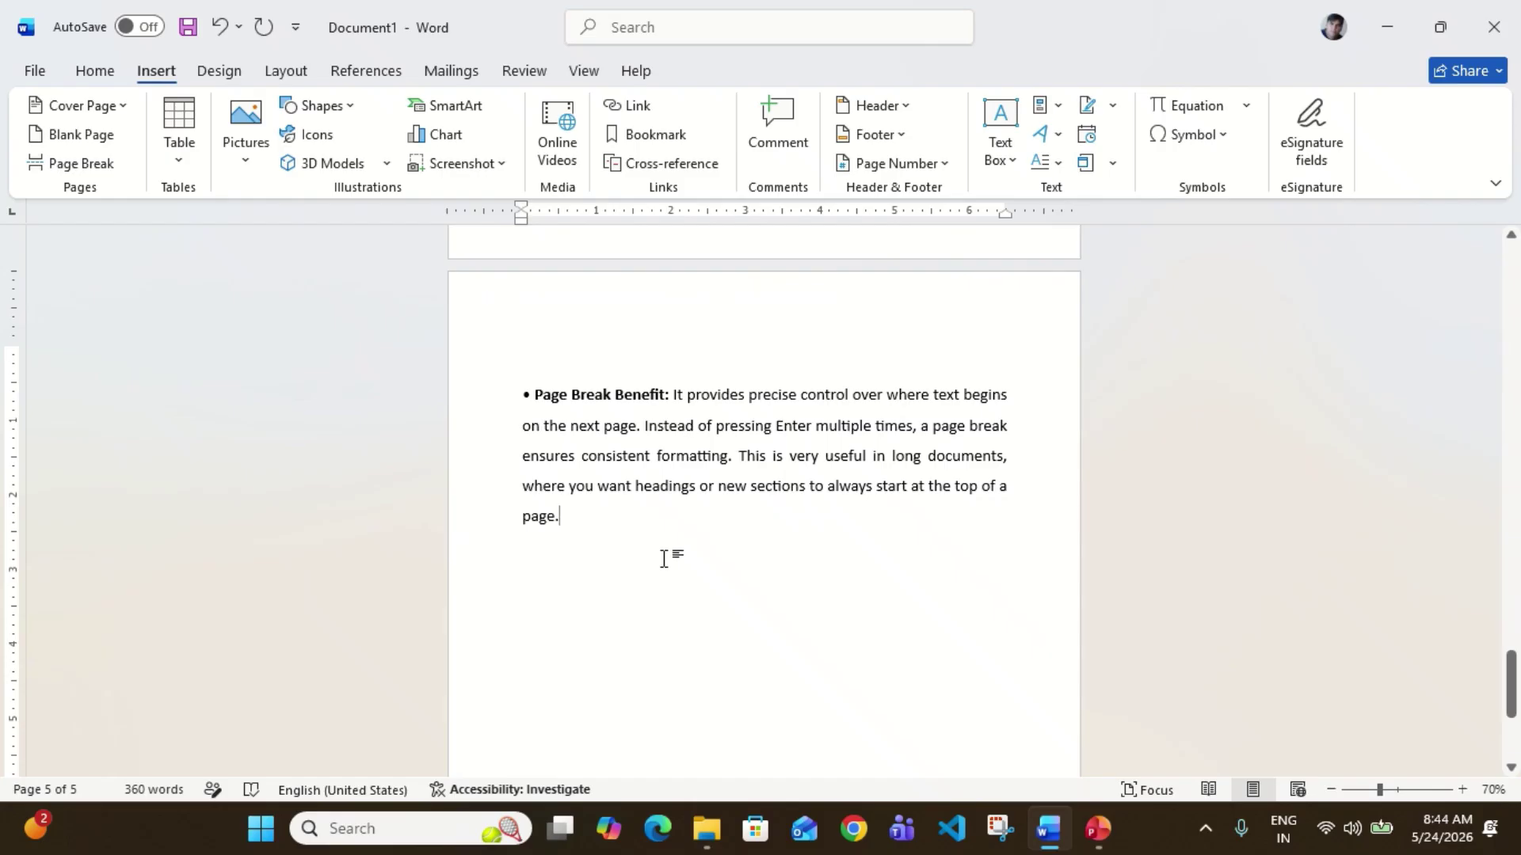
Step: Remove the blank page and empty line so the "Page Break Benefit" paragraph directly follows the "Blank Page Benefit" paragraph
scroll(544, 414, "up", 1)
left_click(569, 374)
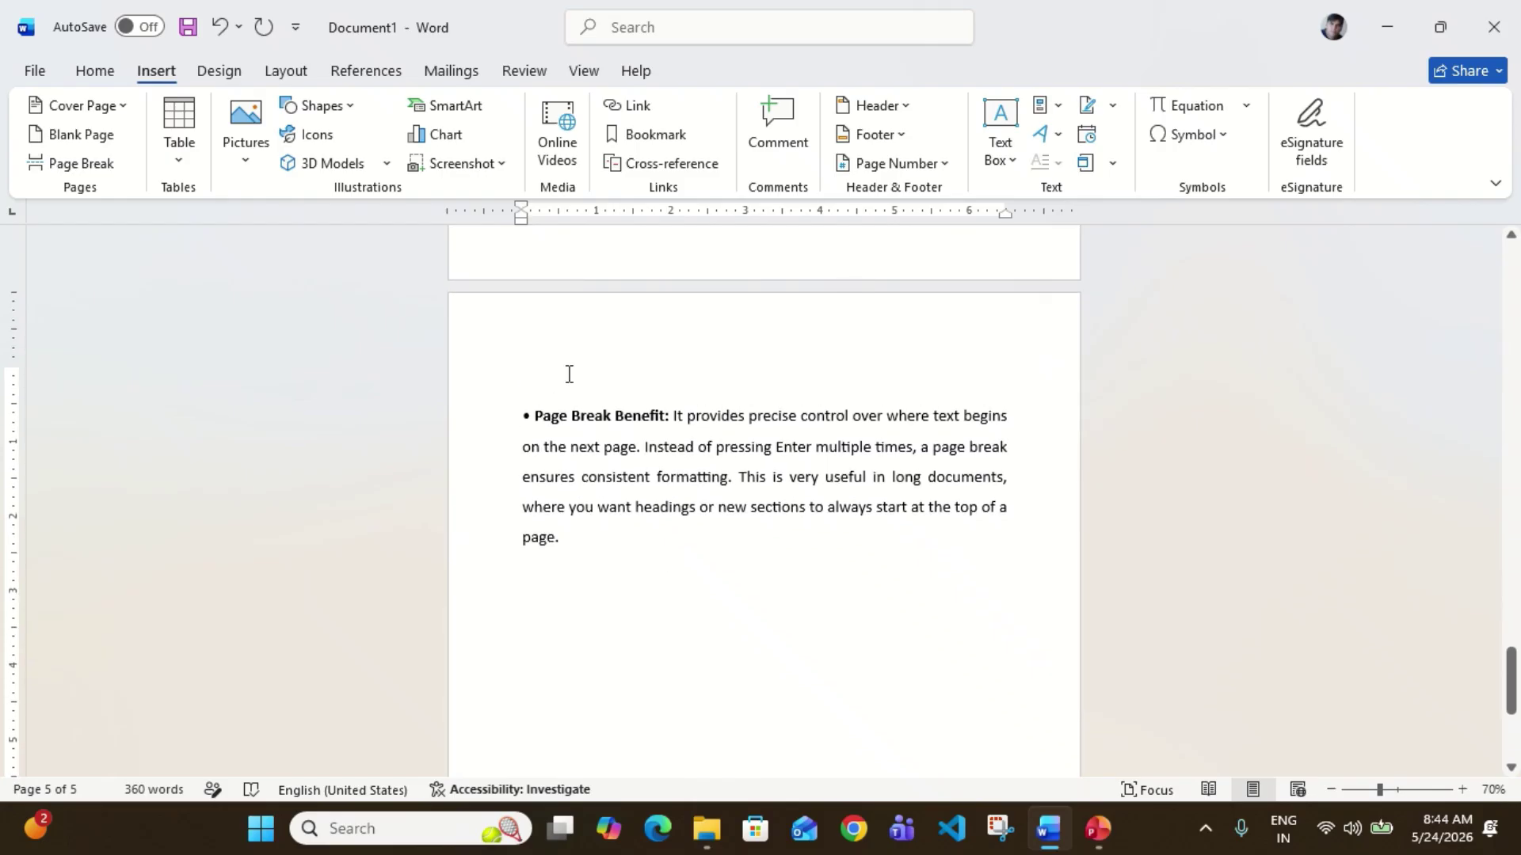
key("BackSpace")
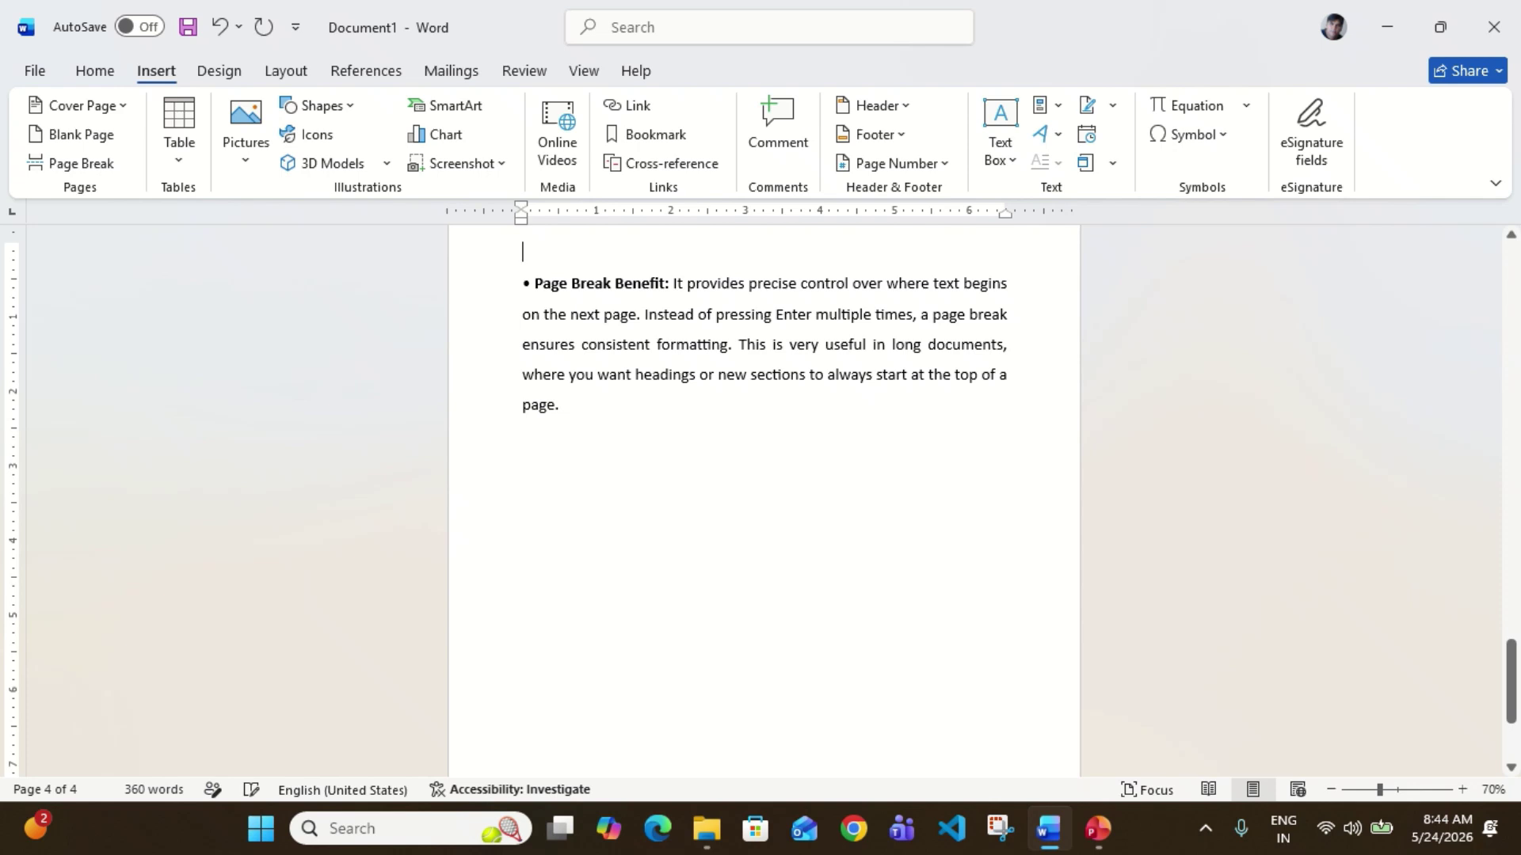
key("BackSpace")
key("BackSpace")
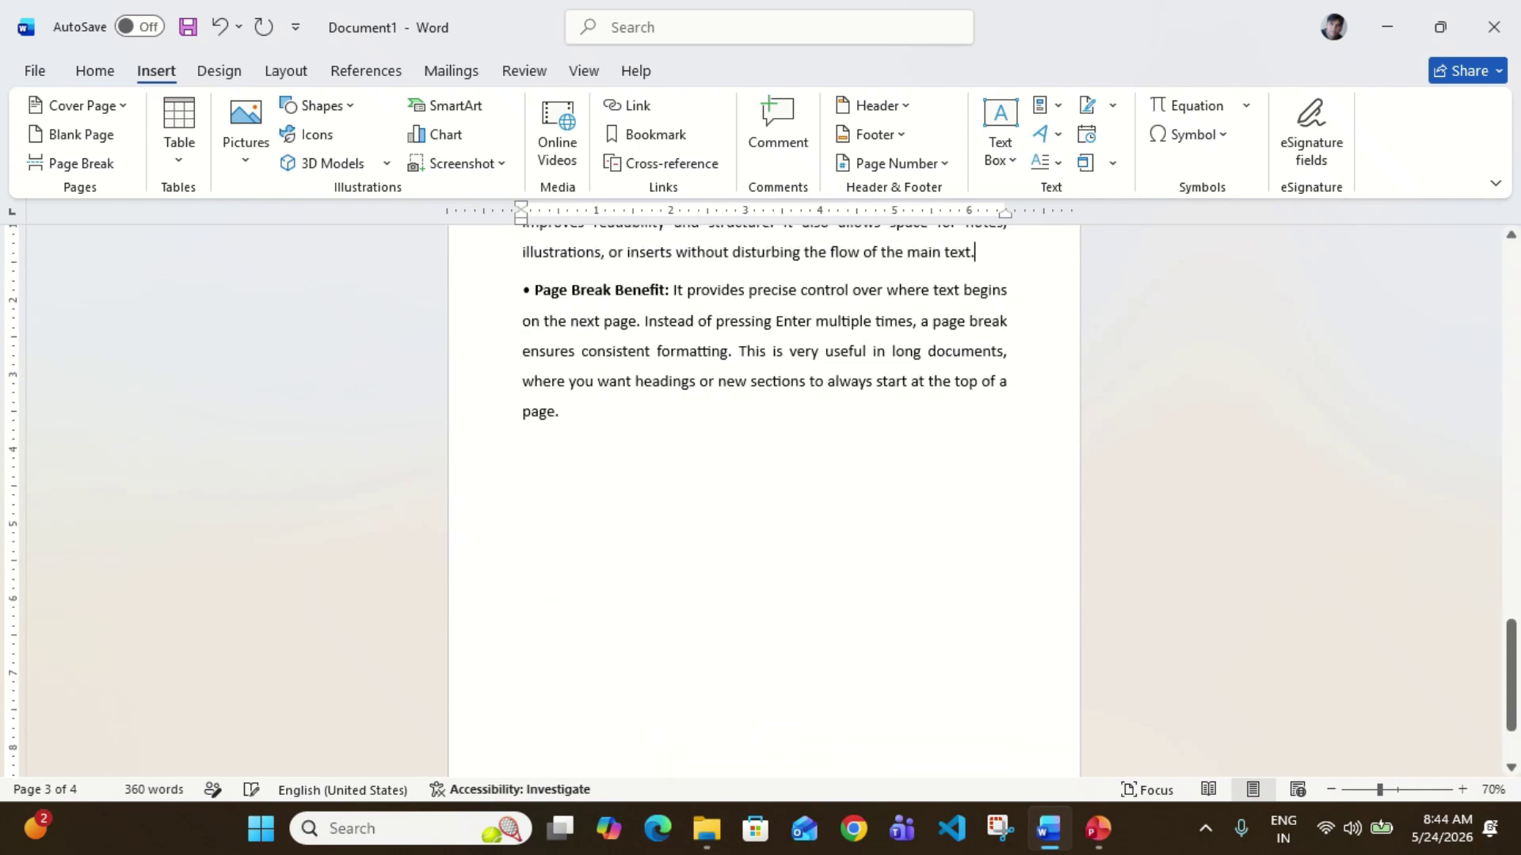
Step: Insert a blank page after the end of the "Page Break Benefit" paragraph and look it over
scroll(734, 400, "down", 2)
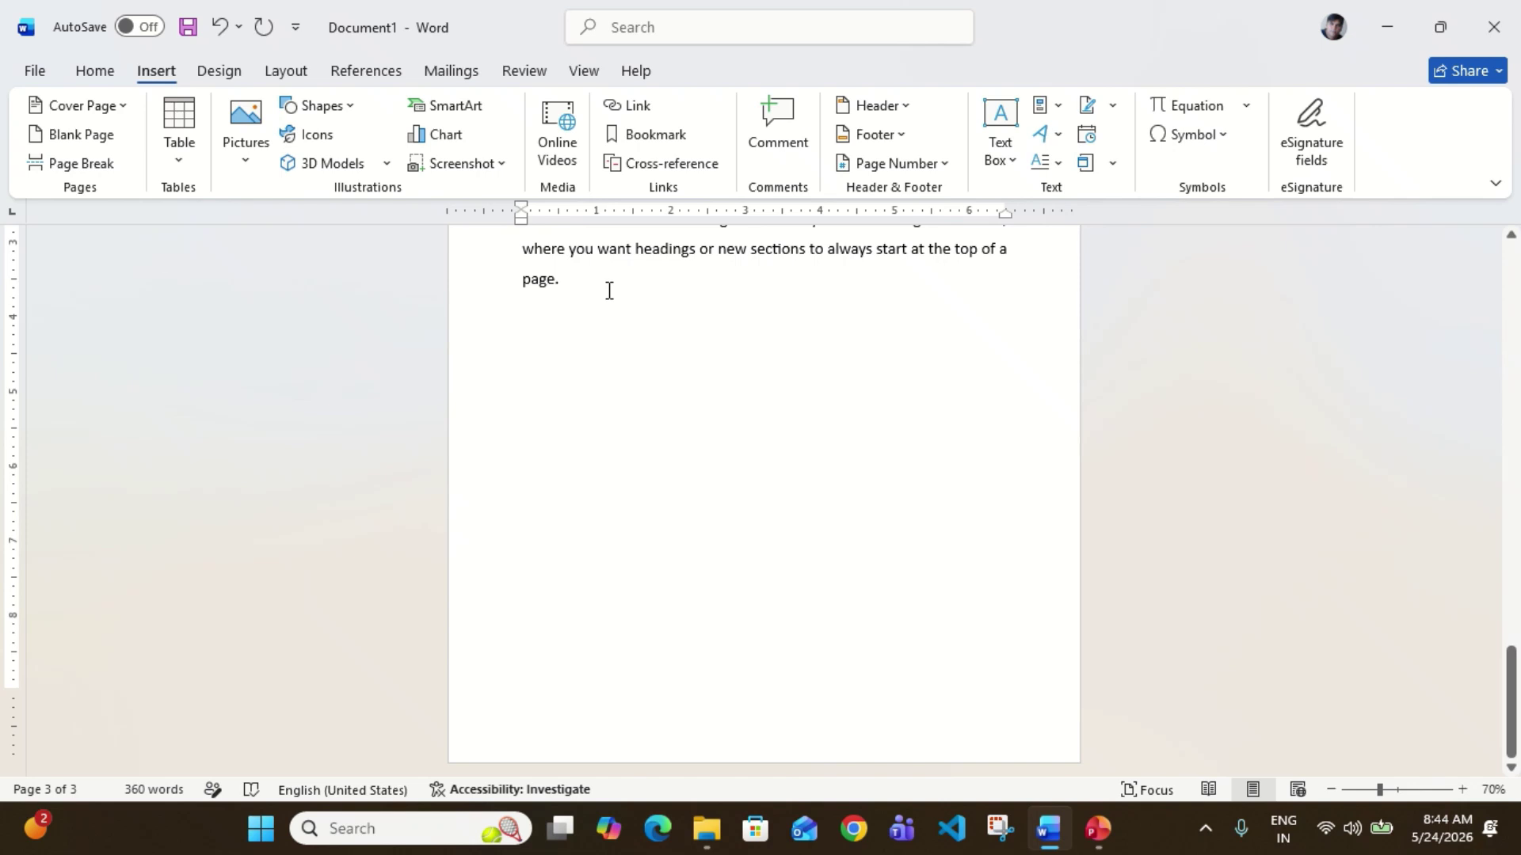
scroll(618, 338, "up", 2)
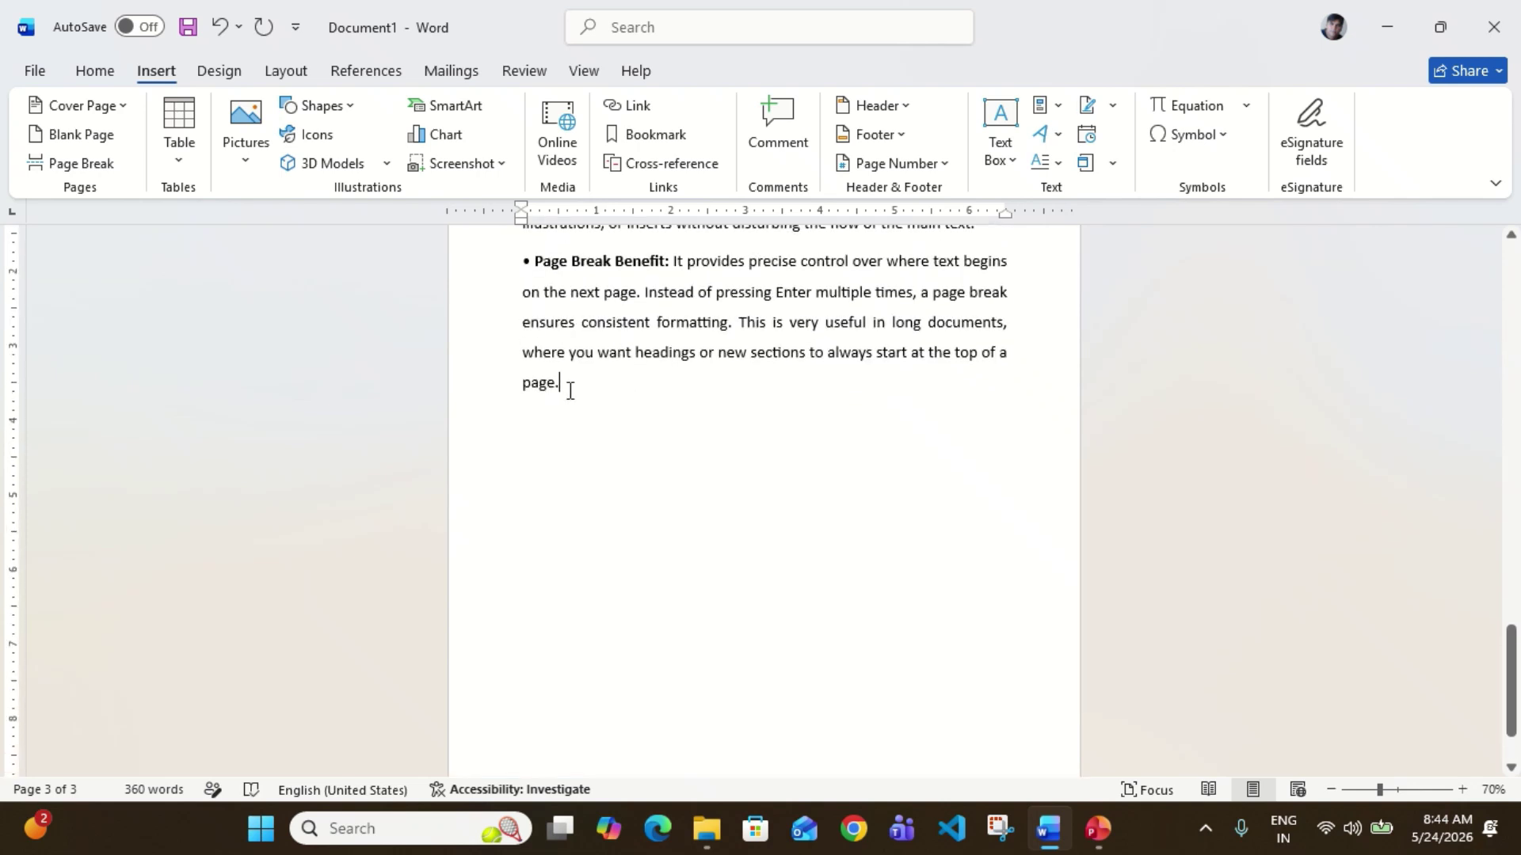
left_click(93, 133)
scroll(734, 492, "down", 5)
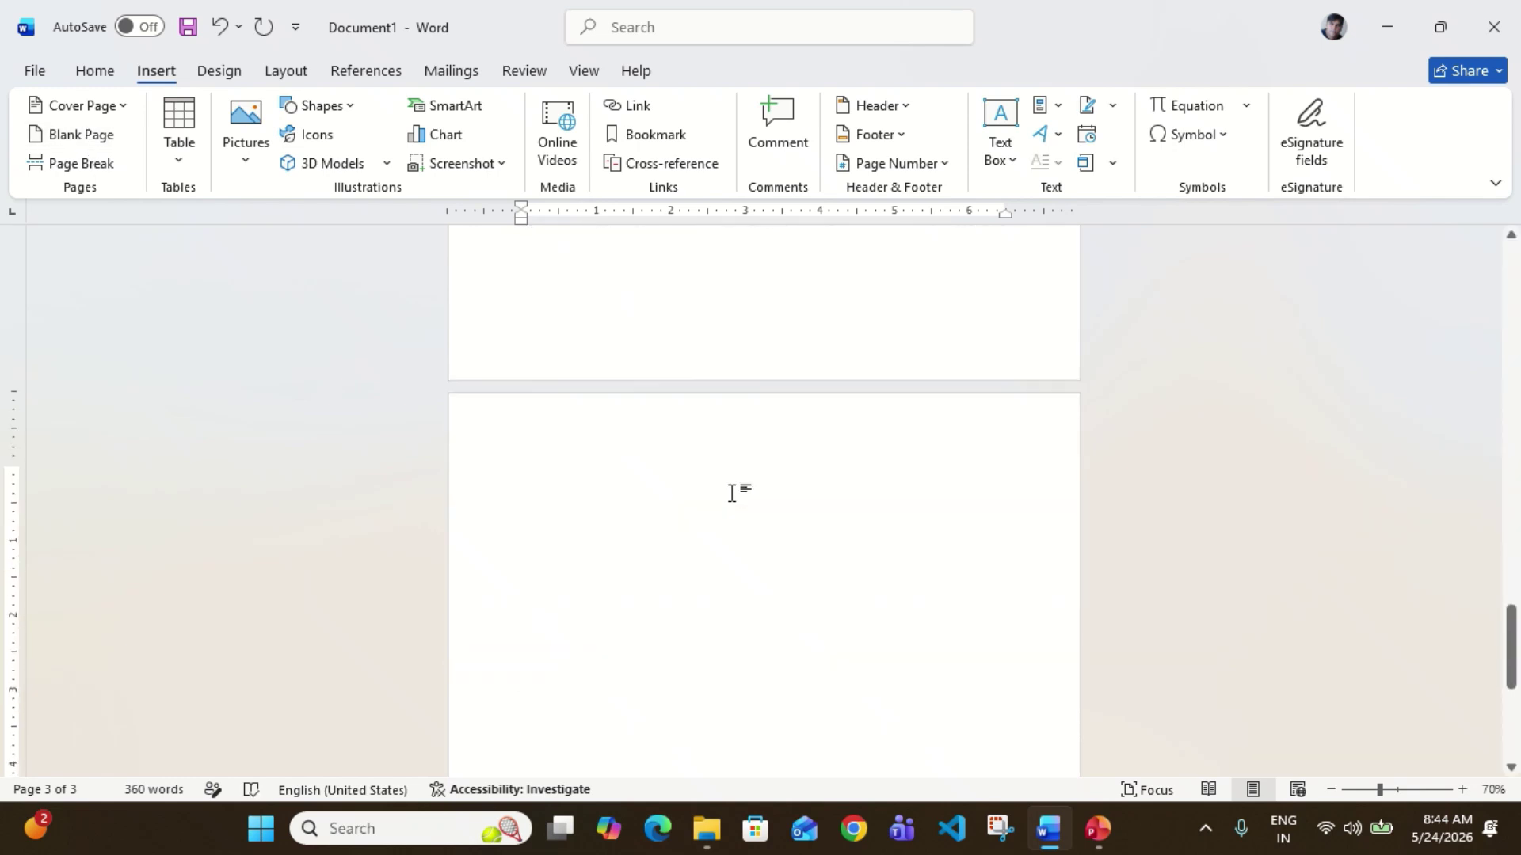
scroll(734, 492, "up", 3)
scroll(733, 492, "up", 8)
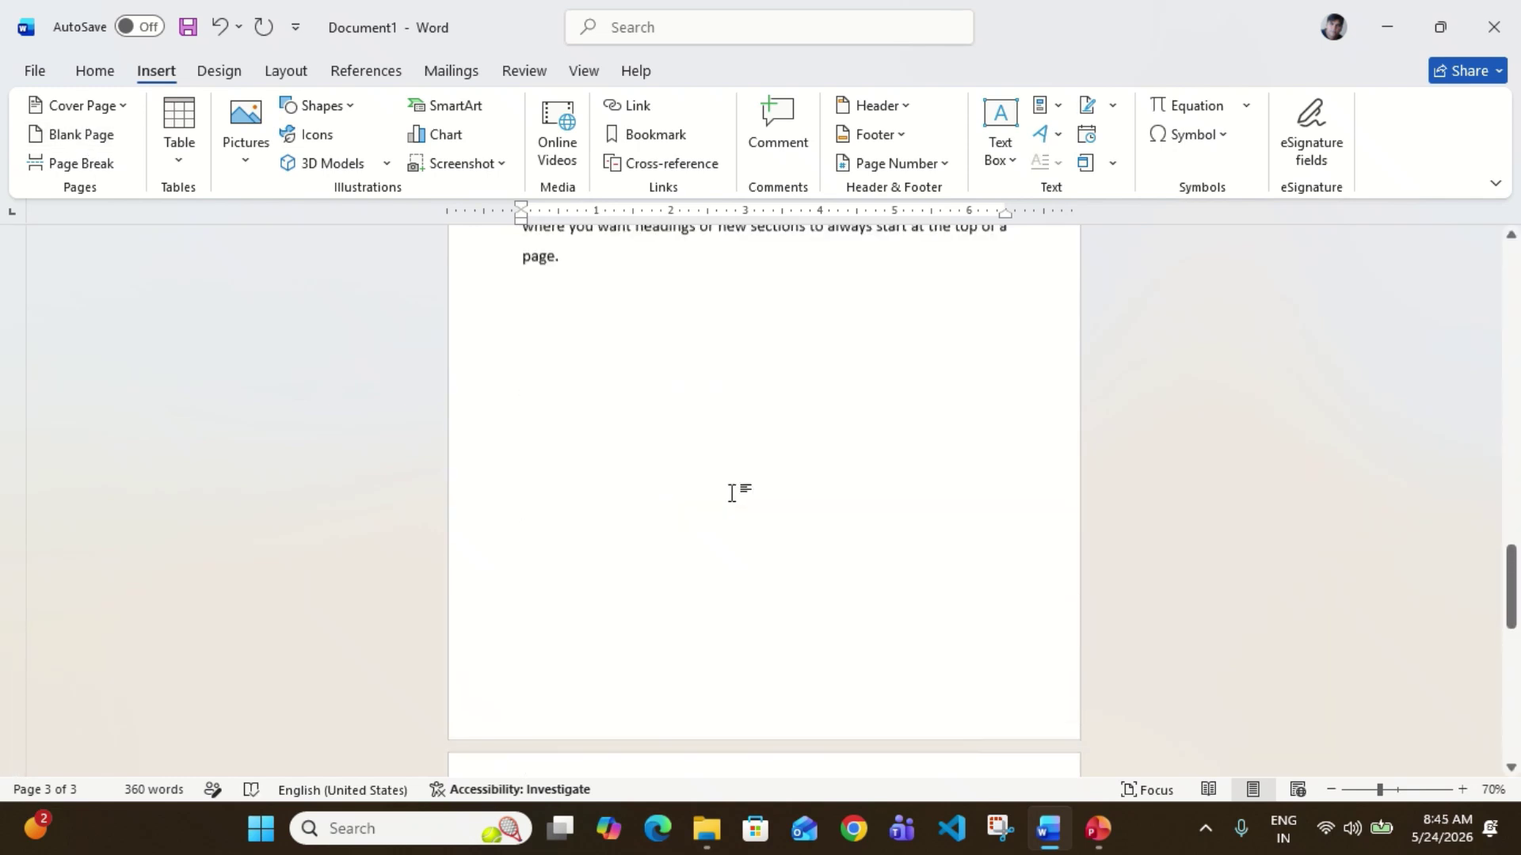
scroll(731, 492, "down", 3)
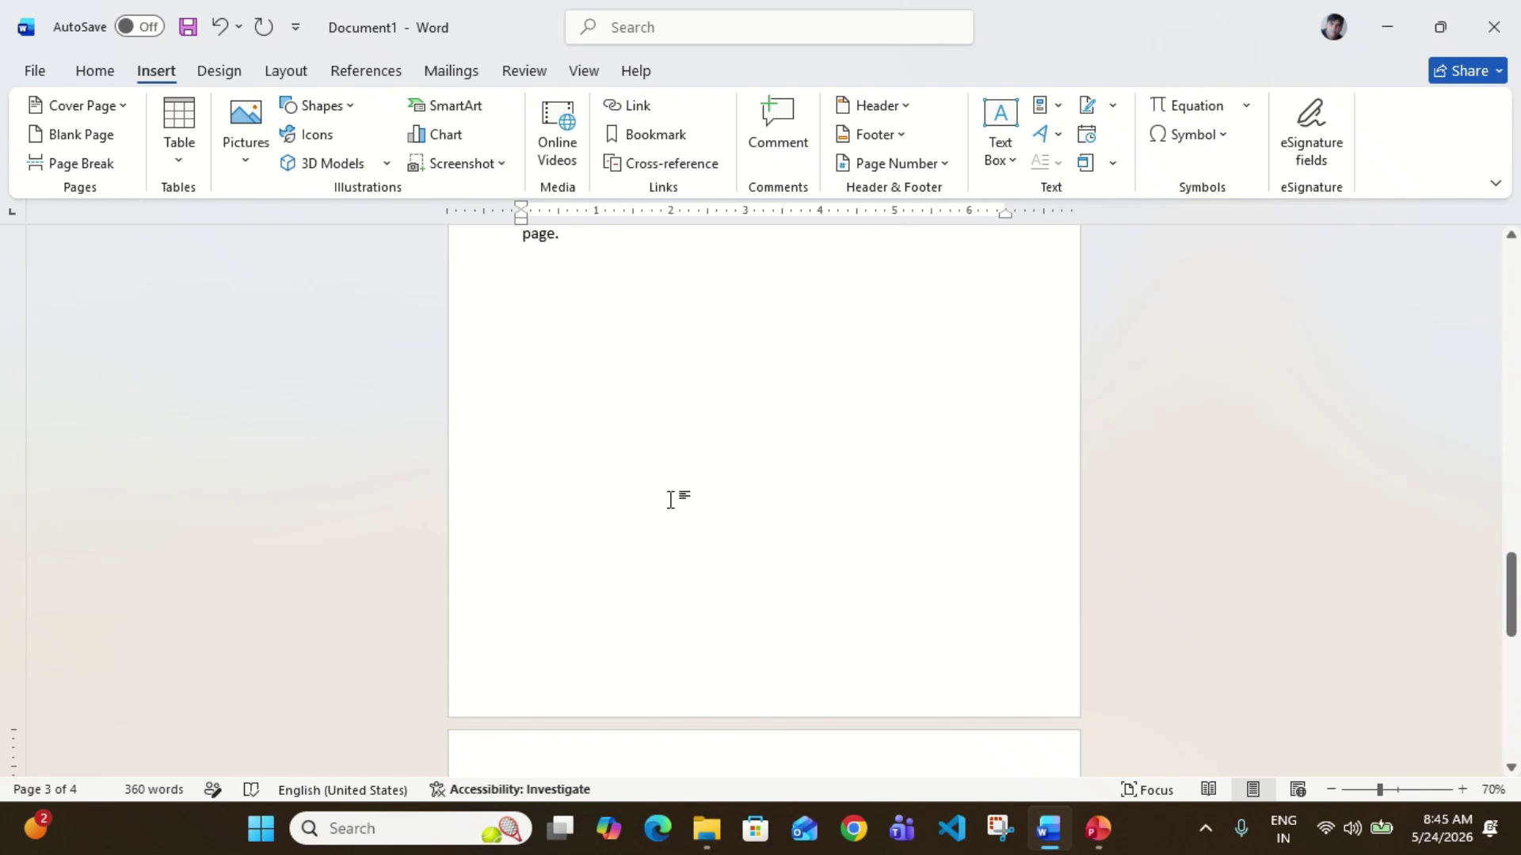
scroll(670, 499, "down", 3)
scroll(670, 499, "down", 1)
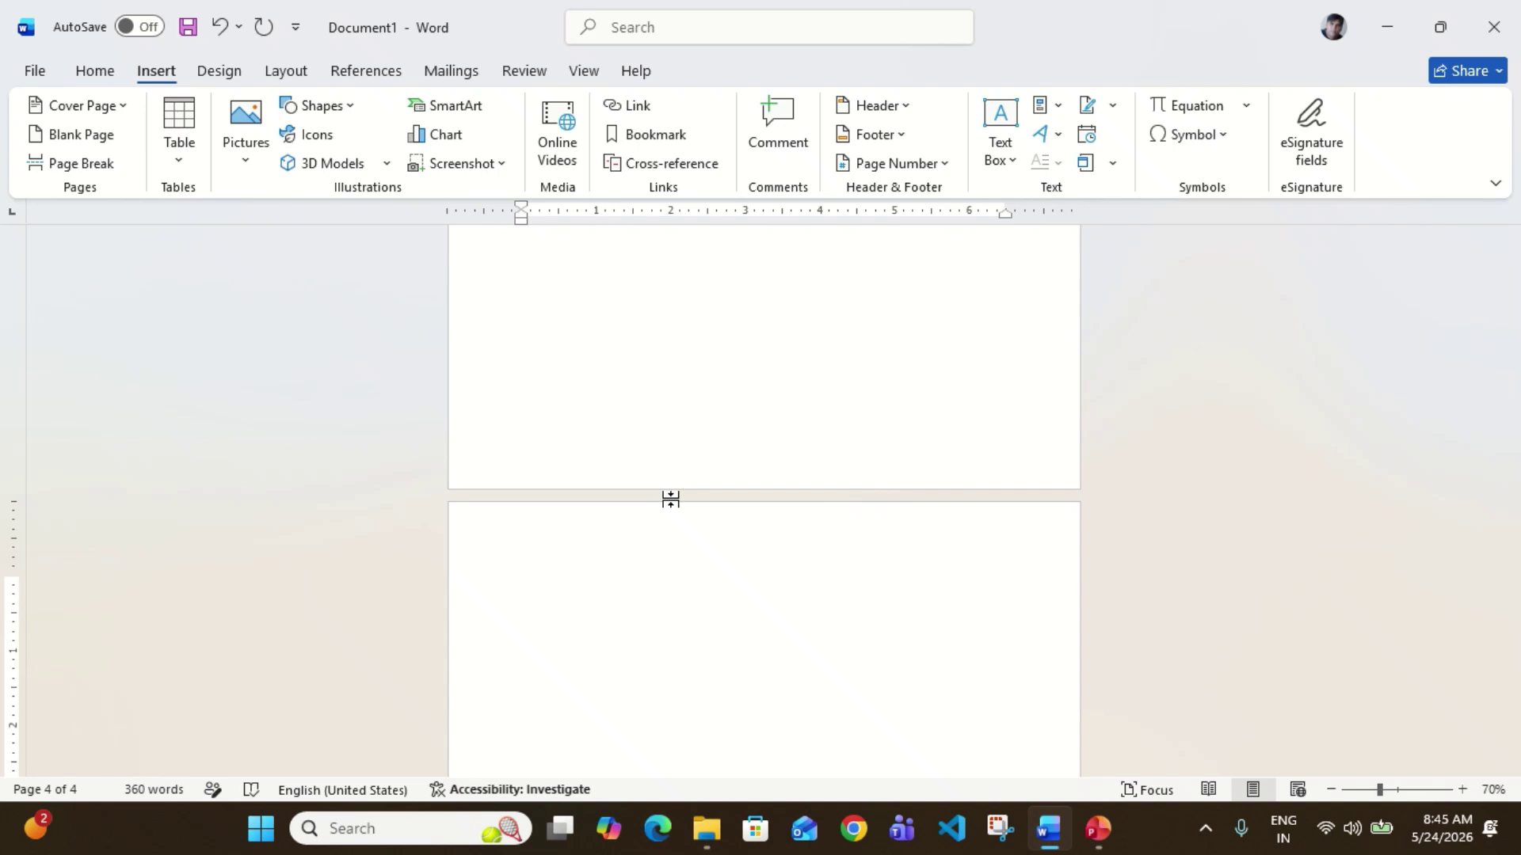
Step: Delete the blank page at the end of the document, back to the end of the last paragraph
key("BackSpace")
key("BackSpace")
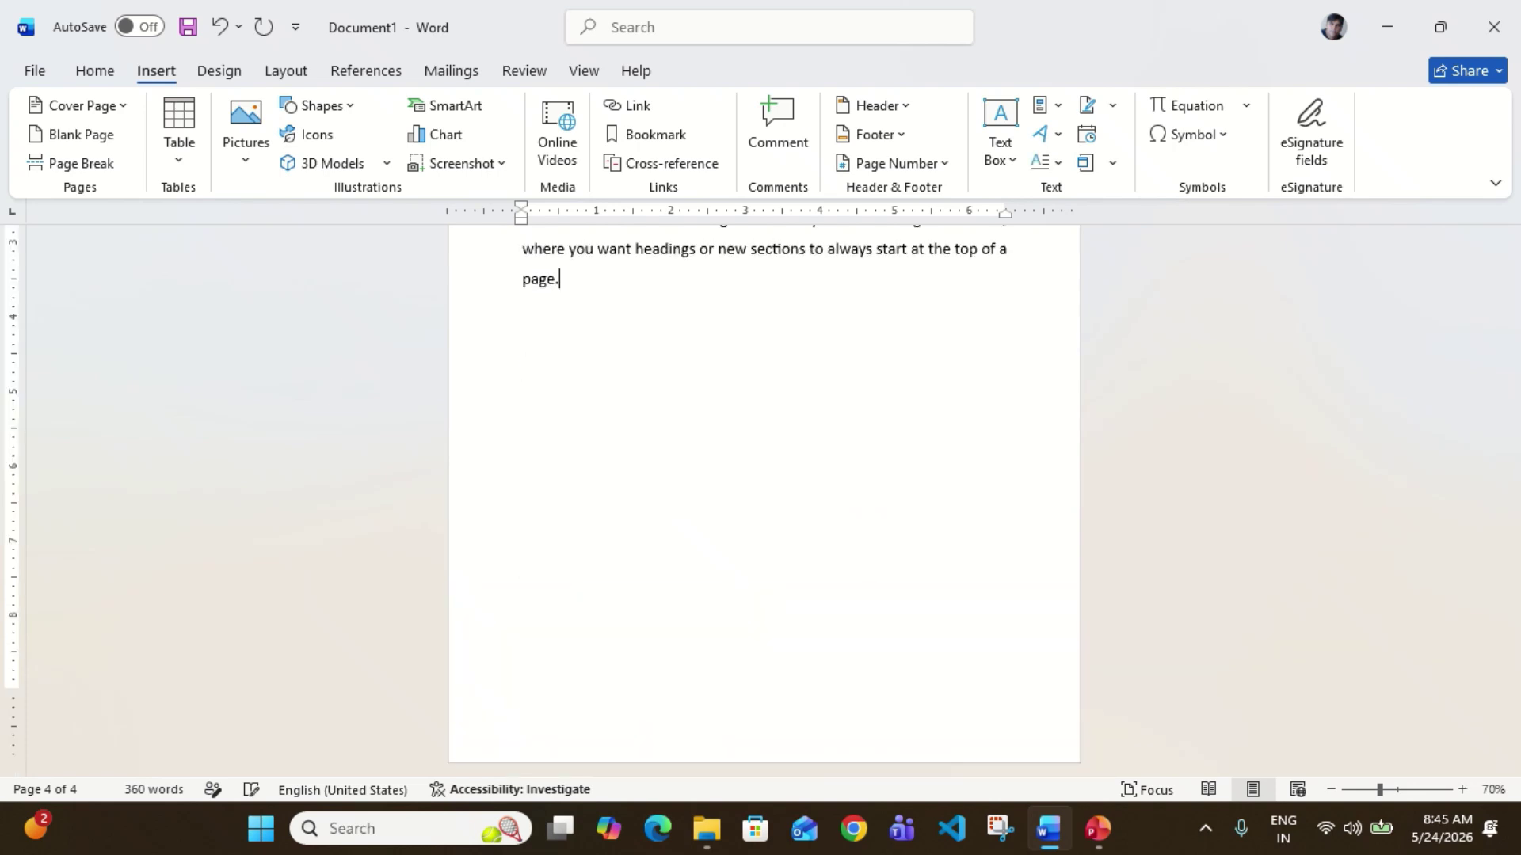
scroll(764, 491, "up", 5)
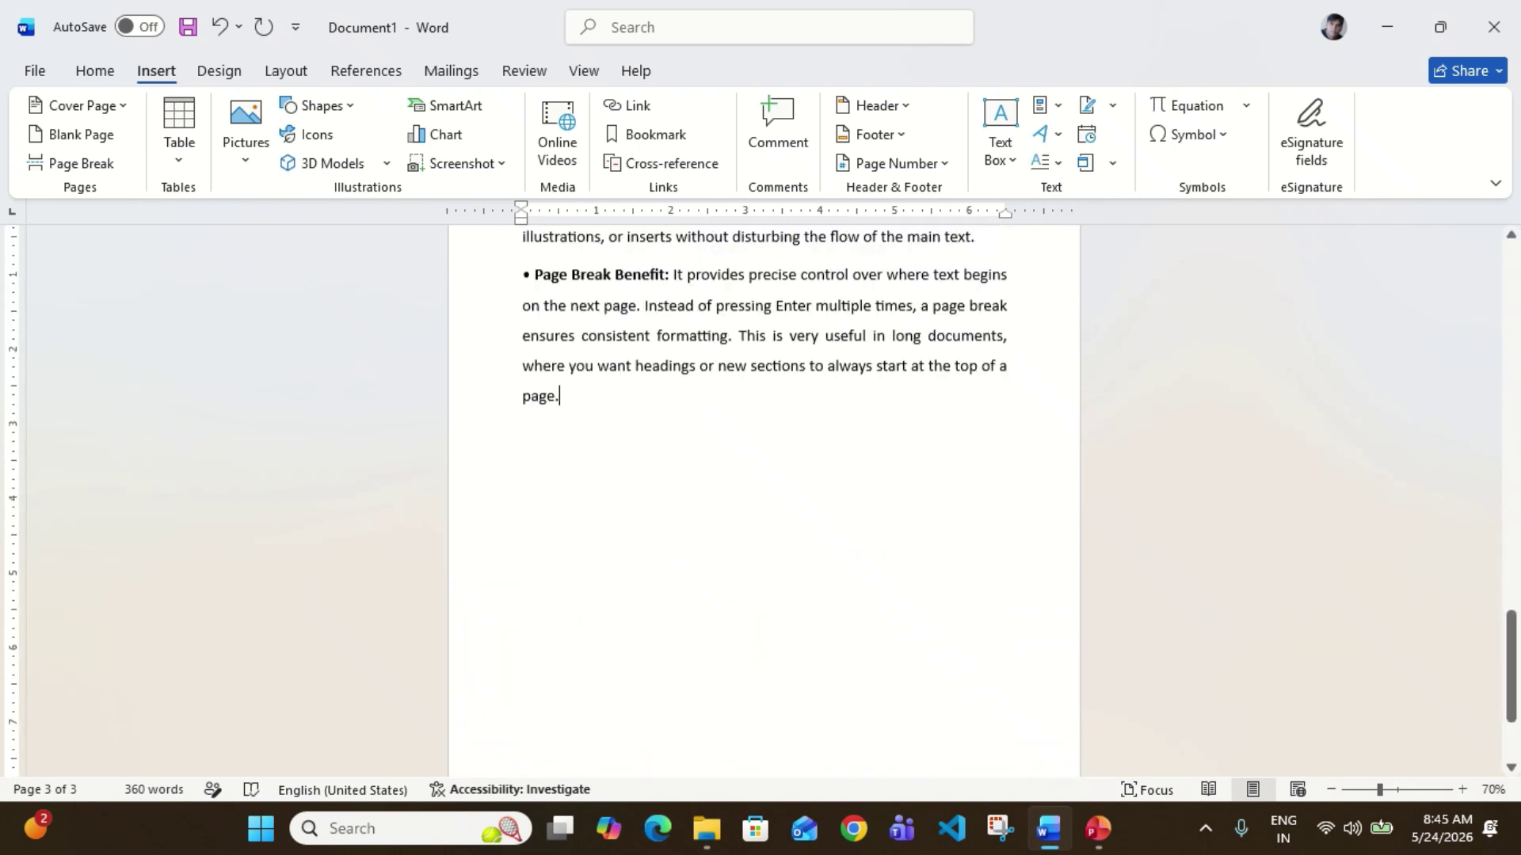
Step: Add empty paragraphs after the "Page Break Benefit" paragraph until the insertion point reaches a new page
scroll(745, 546, "down", 5)
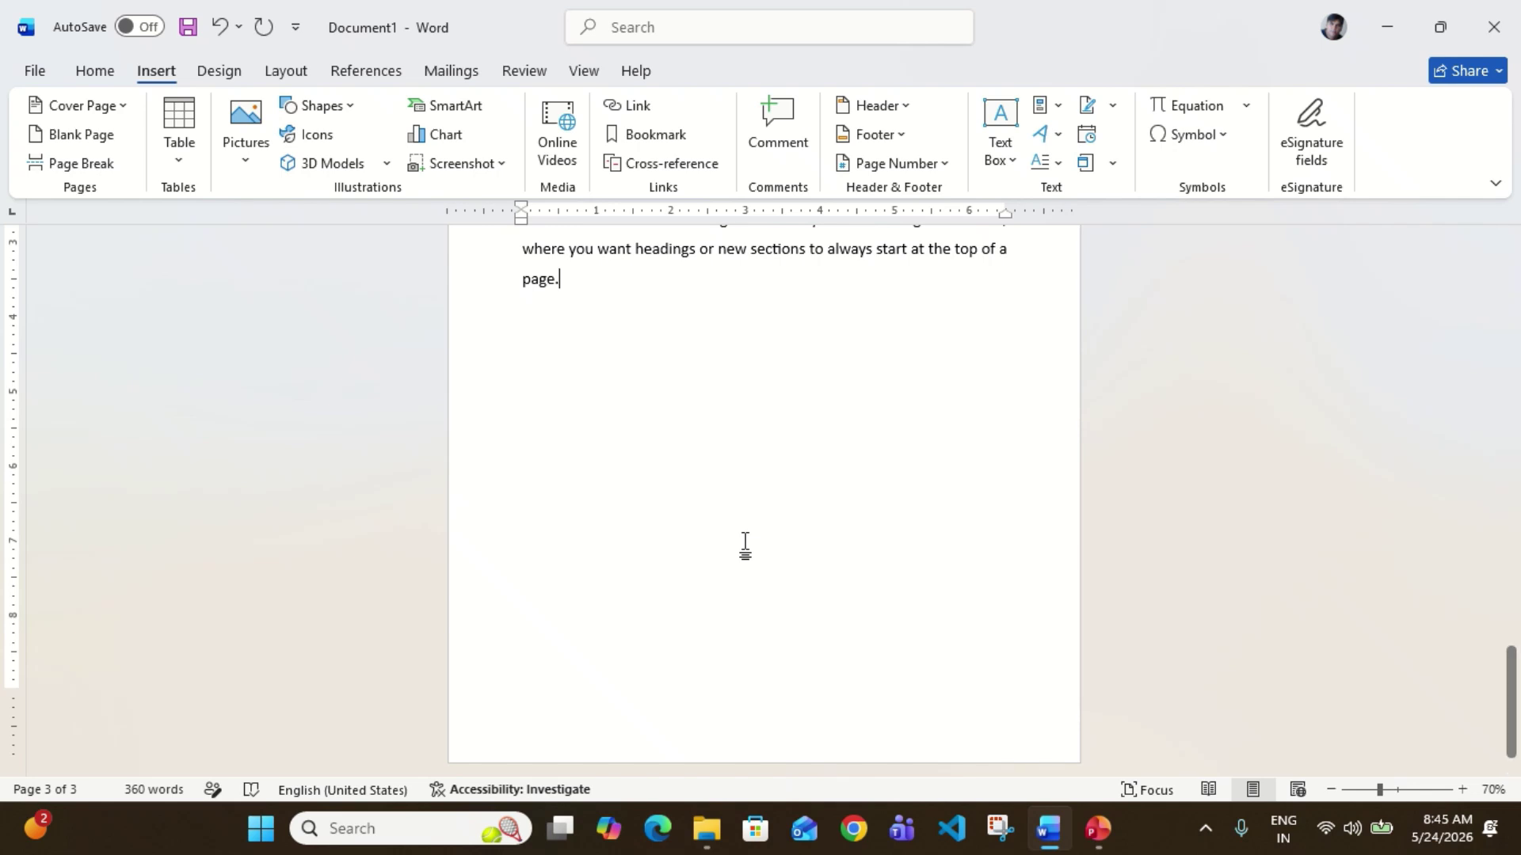
key("Return")
key("Return")
key("Return")
key("Return")
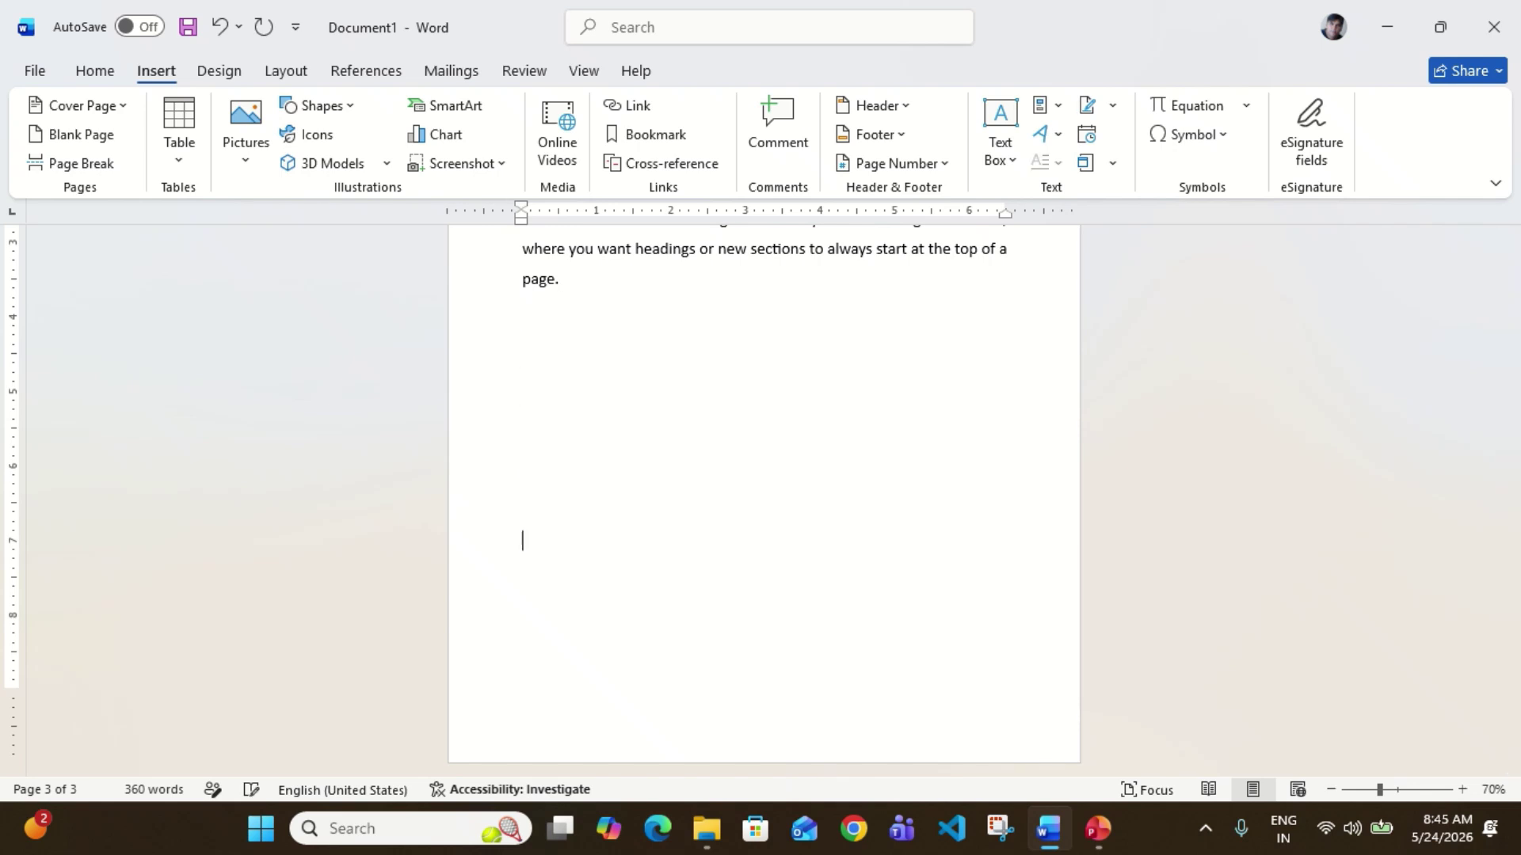
key("Return")
key("Return")
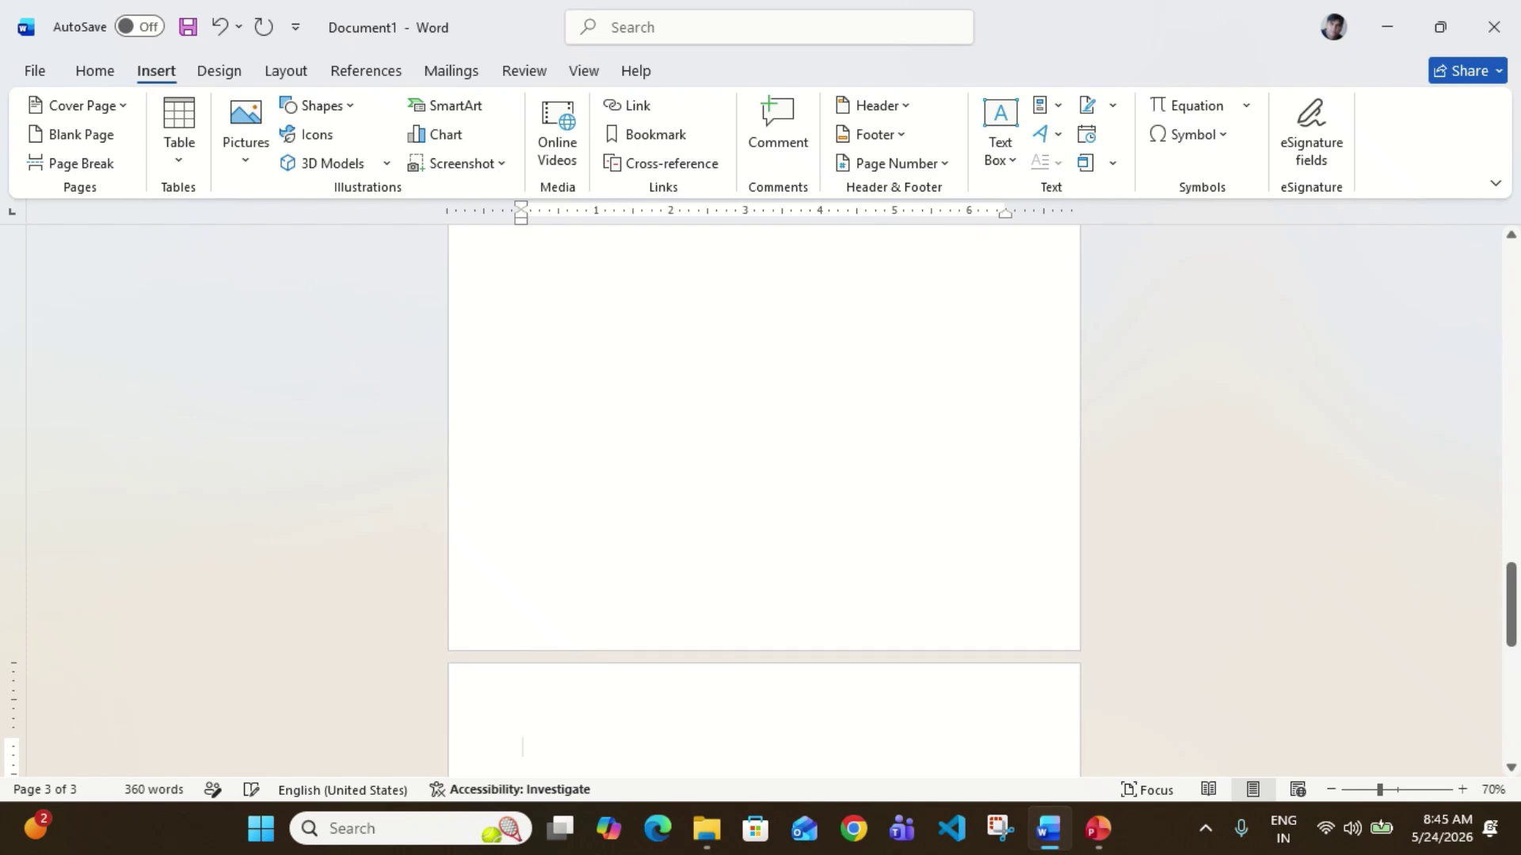
scroll(752, 733, "down", 2)
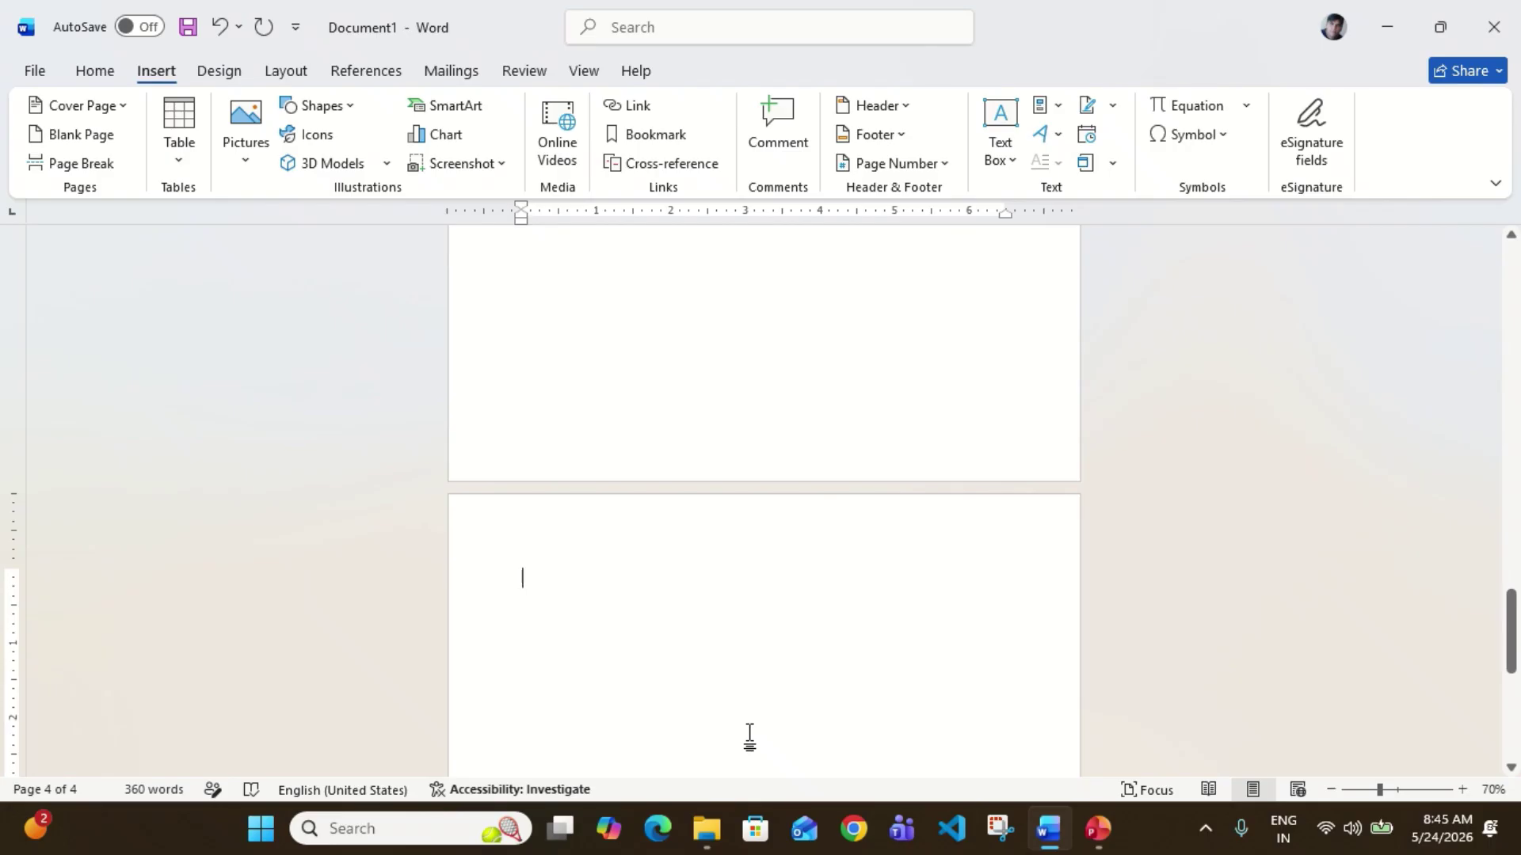
Step: Enter the text "New Page" on the first line of the new last page
type("New p")
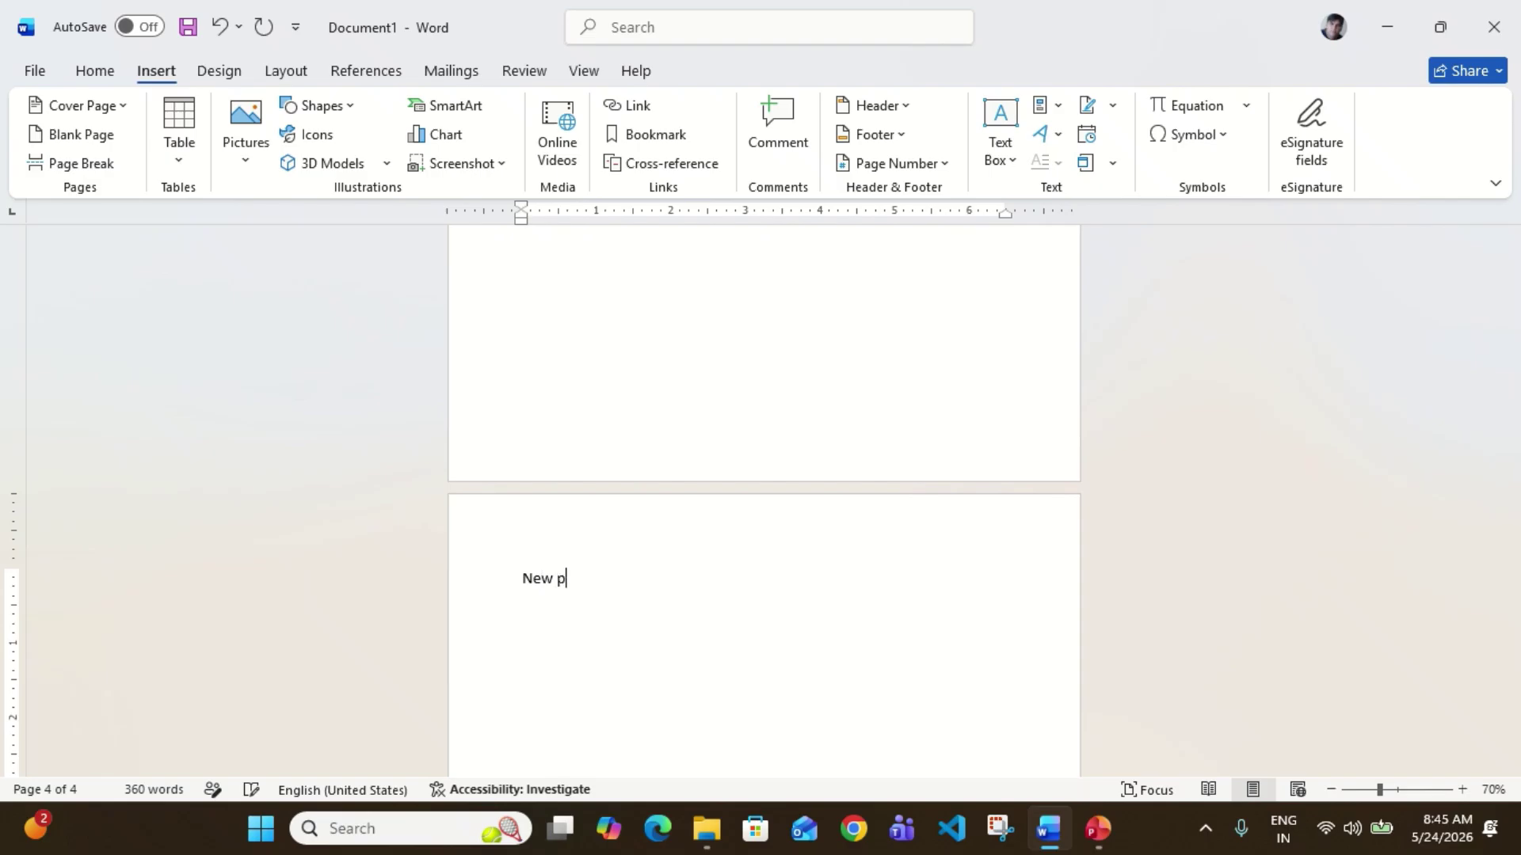
key("BackSpace")
type("Page")
Step: Show the formatting marks and review the empty paragraphs between the "Page Break Benefit" text and "New Page"
scroll(827, 617, "up", 3)
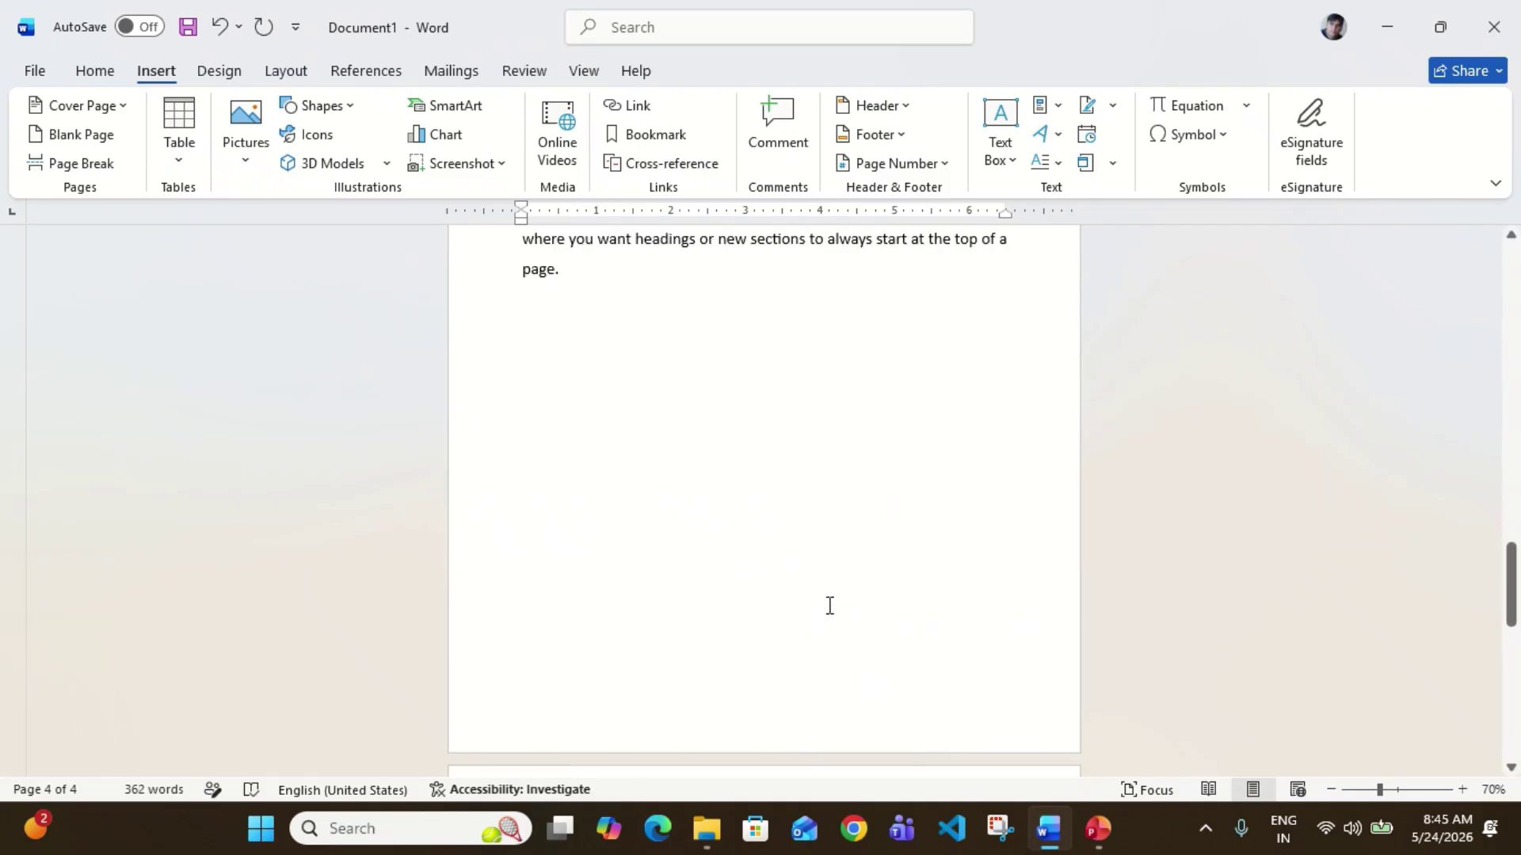
scroll(829, 606, "up", 1)
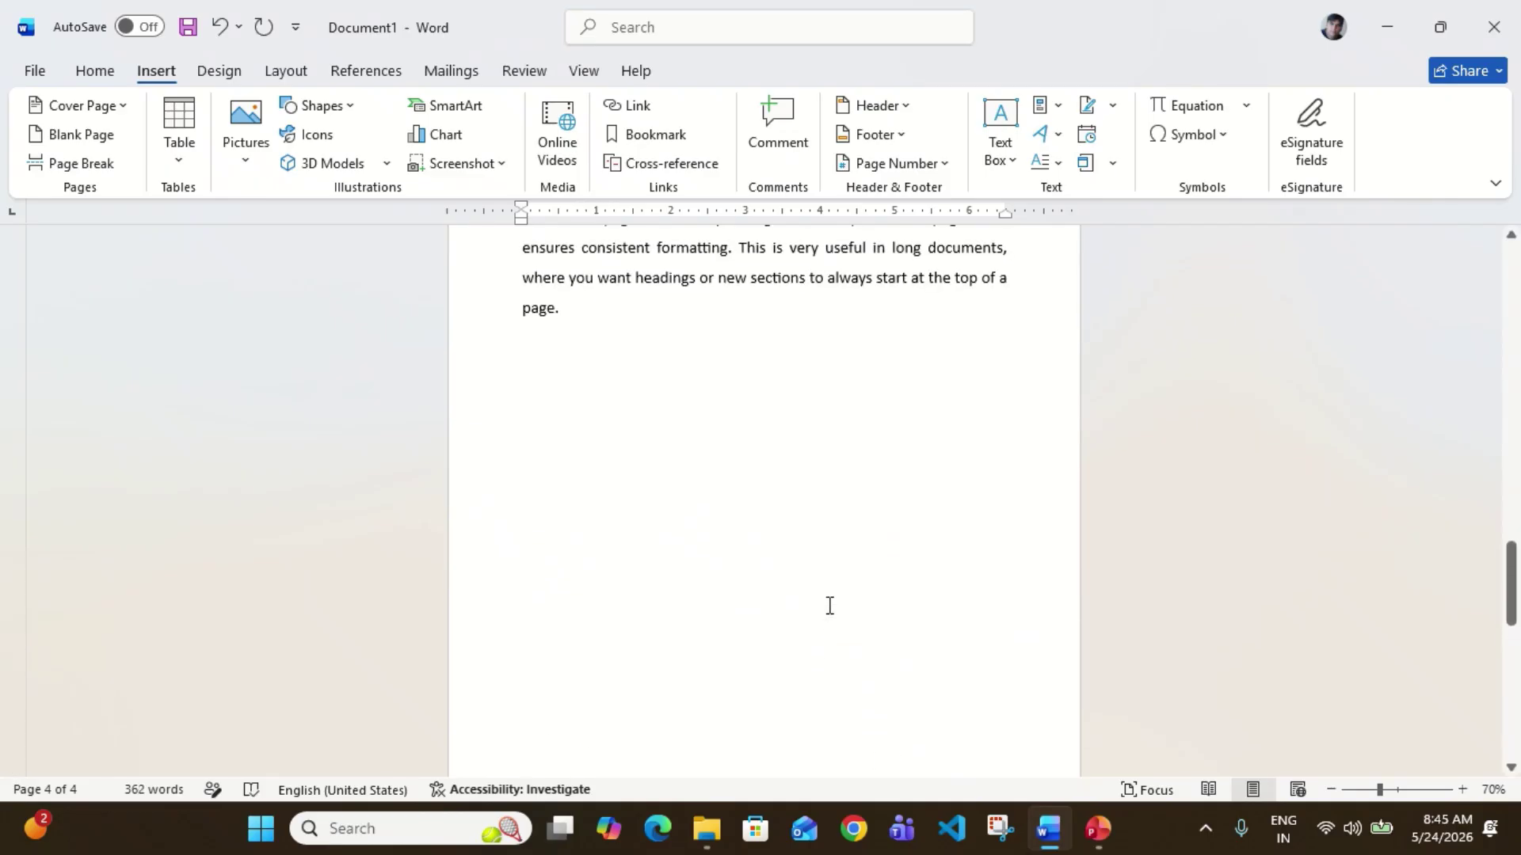
left_click(91, 73)
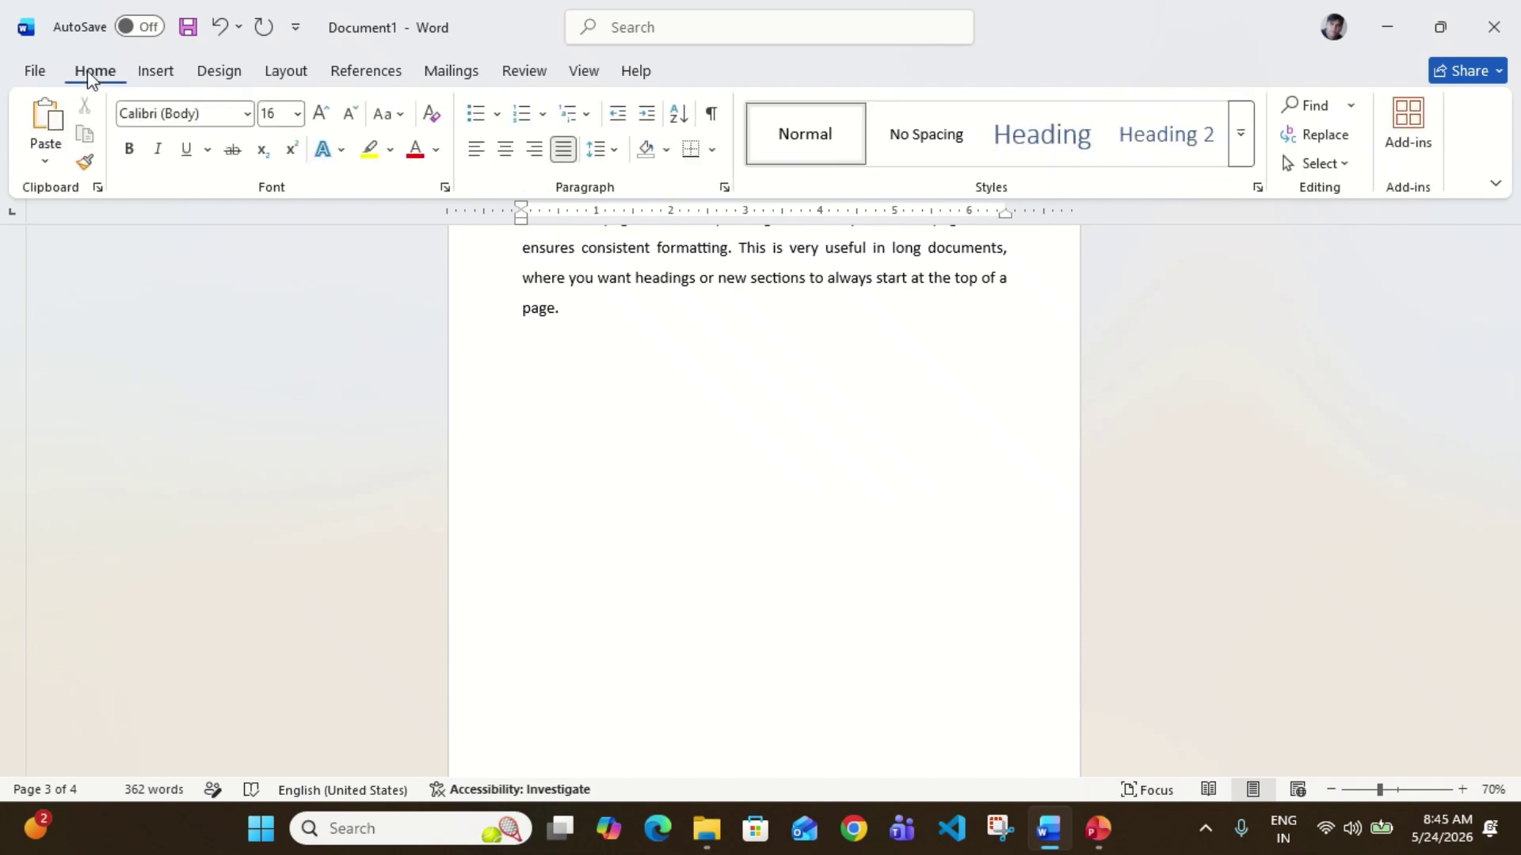
left_click(711, 114)
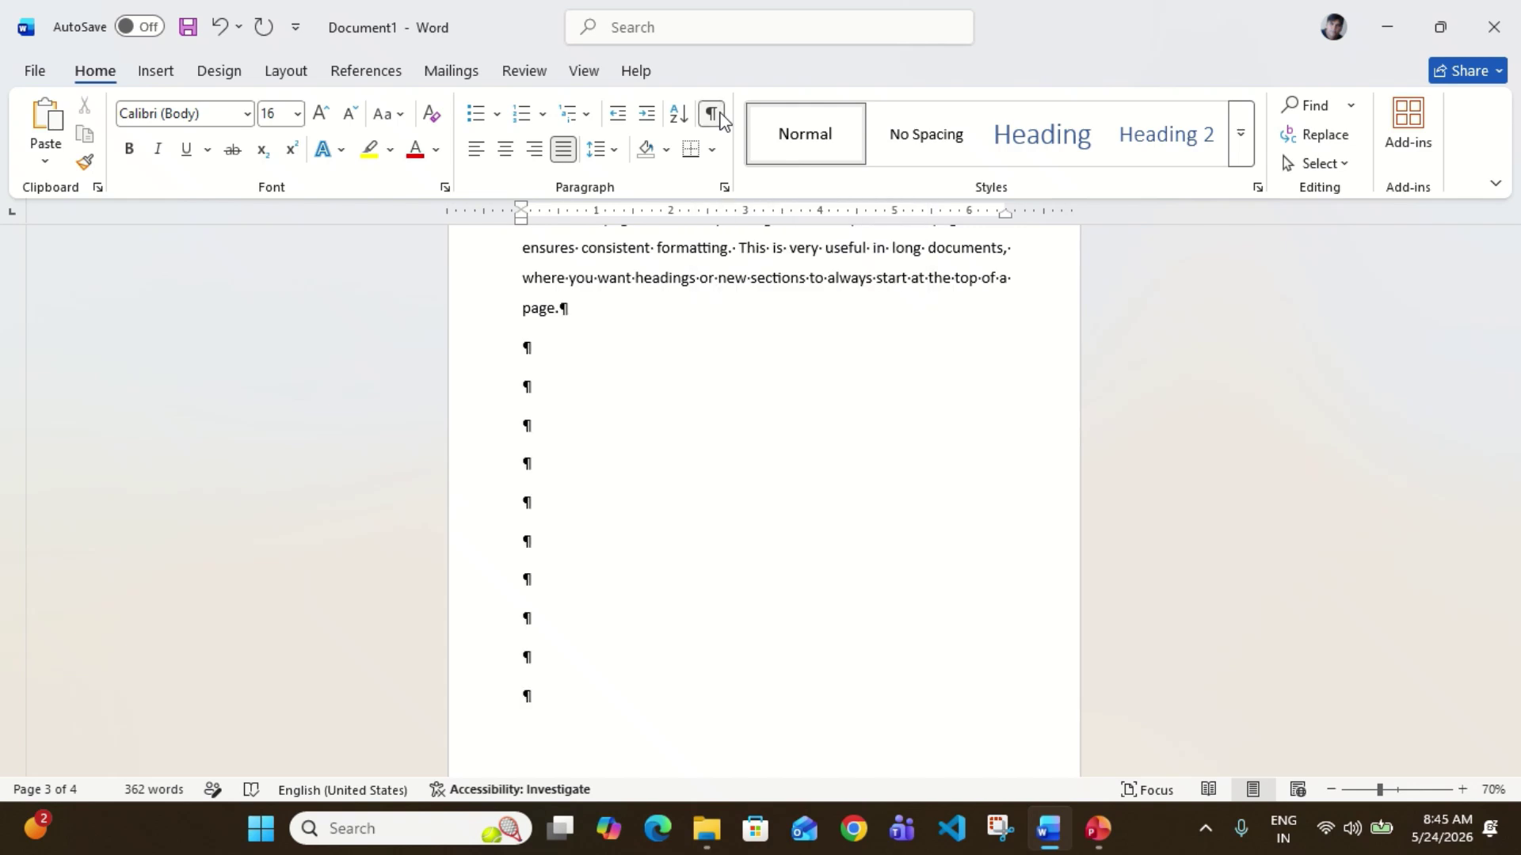
scroll(704, 432, "down", 3)
scroll(703, 432, "down", 3)
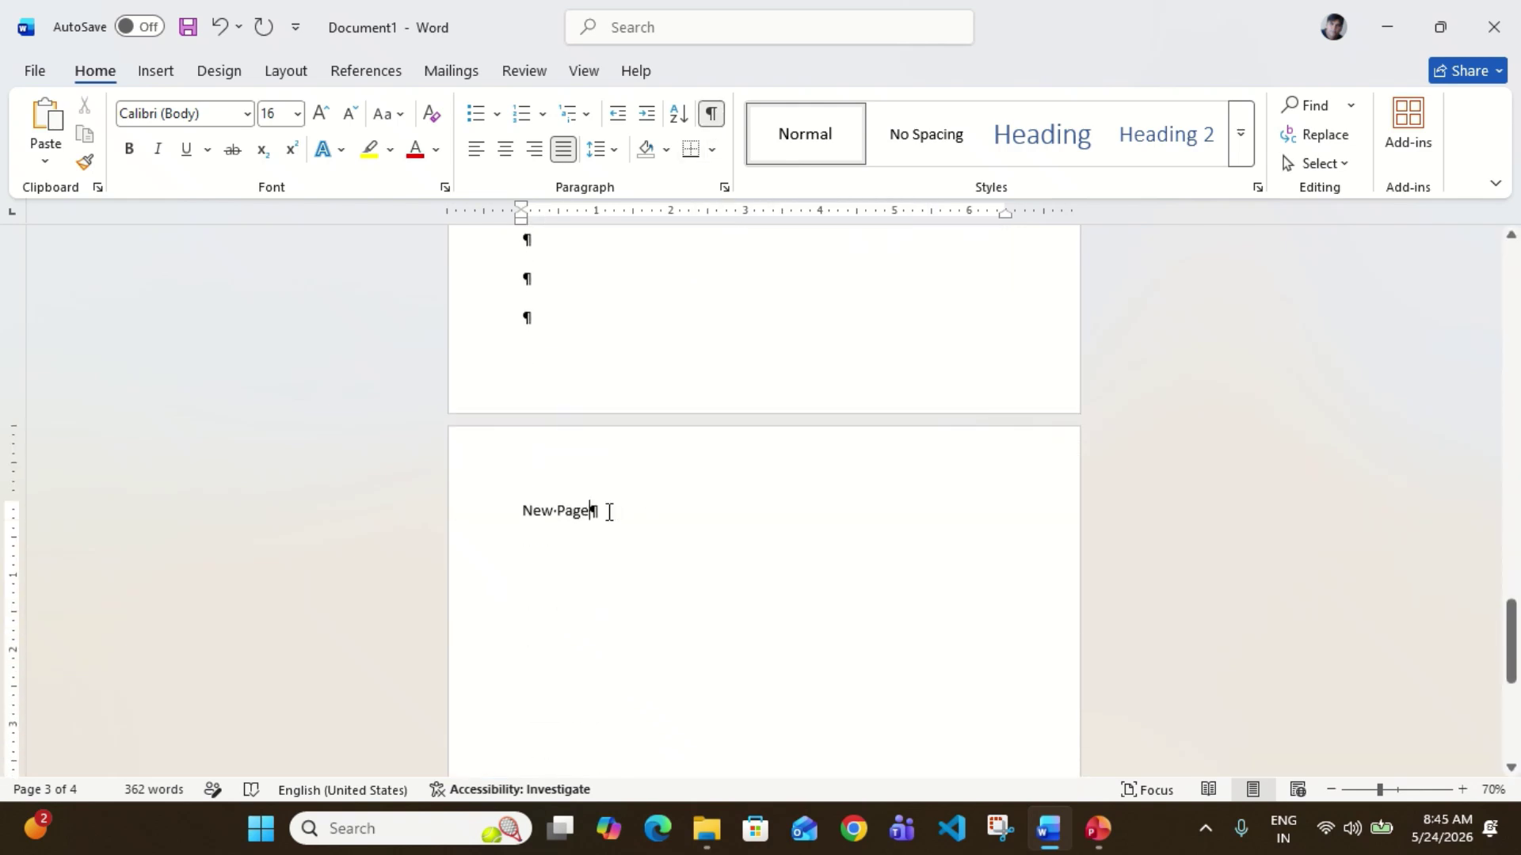
scroll(543, 317, "up", 6)
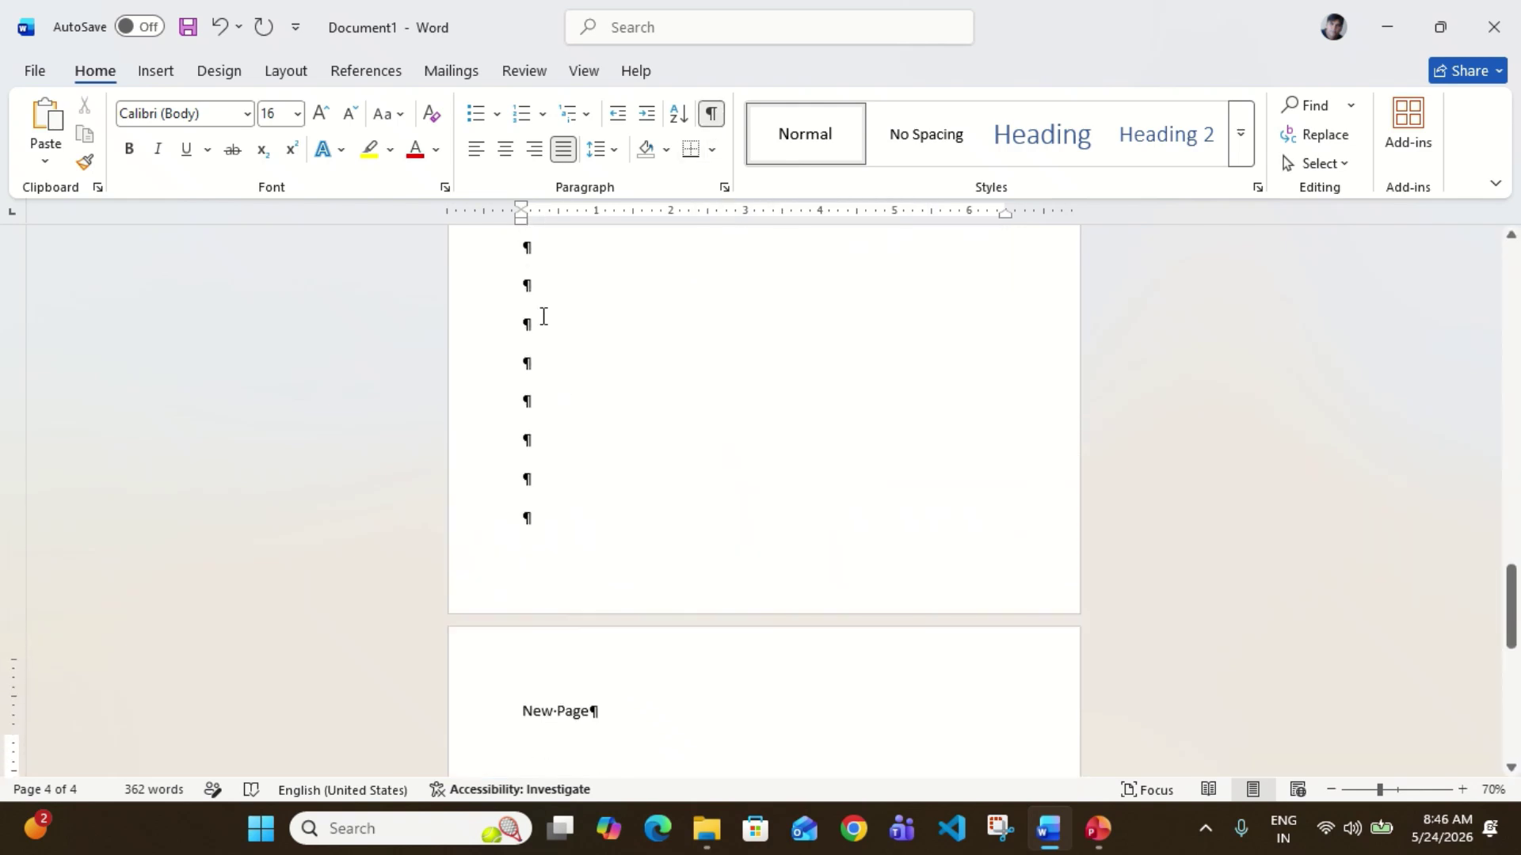
Step: Start a bulleted list in the first empty paragraph below the "Page Break Benefit" text with "My name is" and the person's full name
scroll(544, 317, "up", 15)
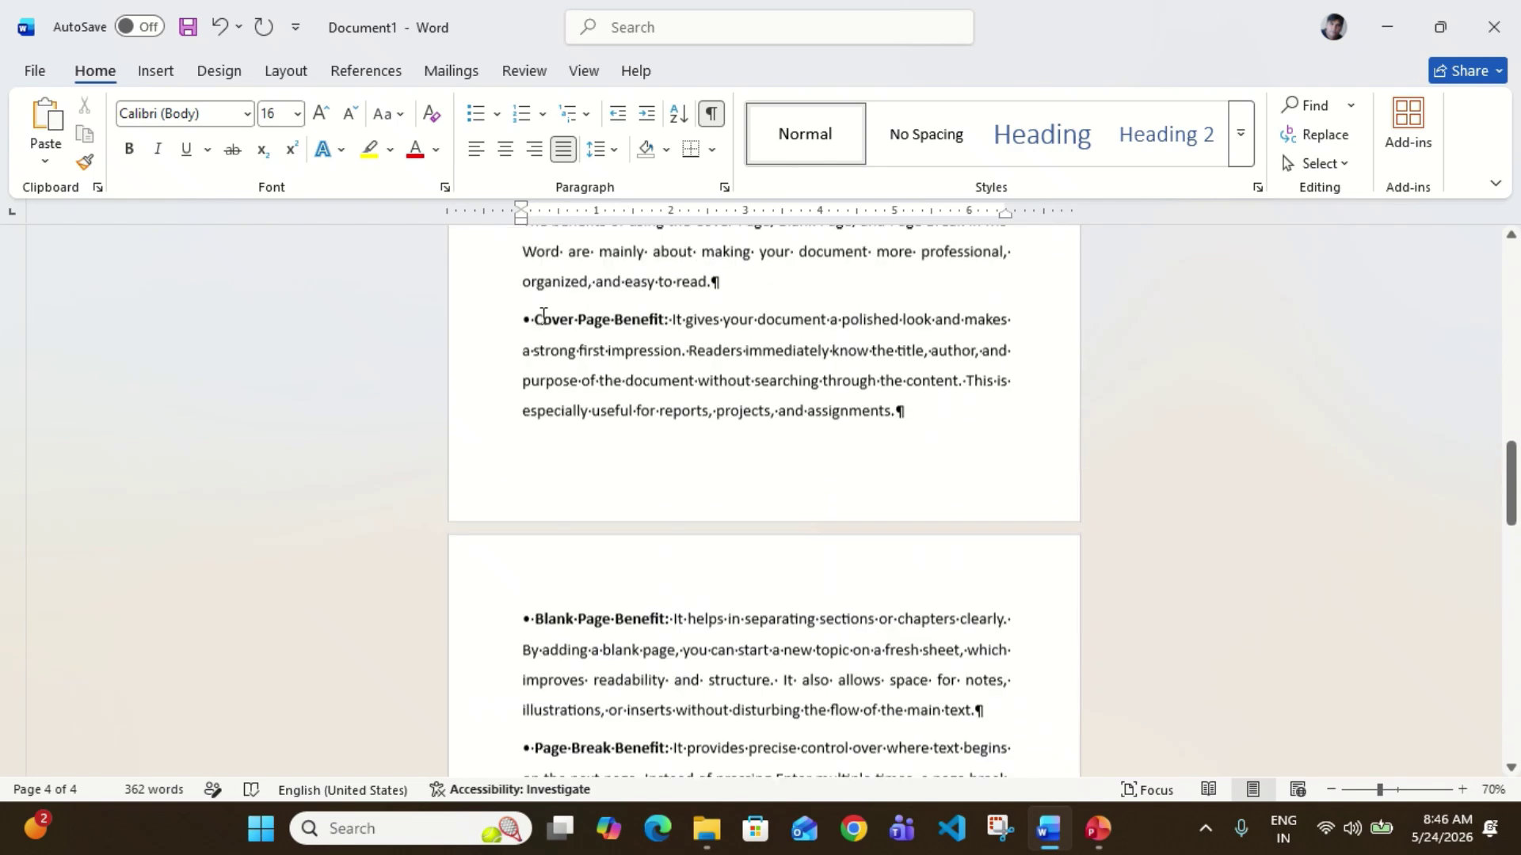
scroll(541, 311, "down", 5)
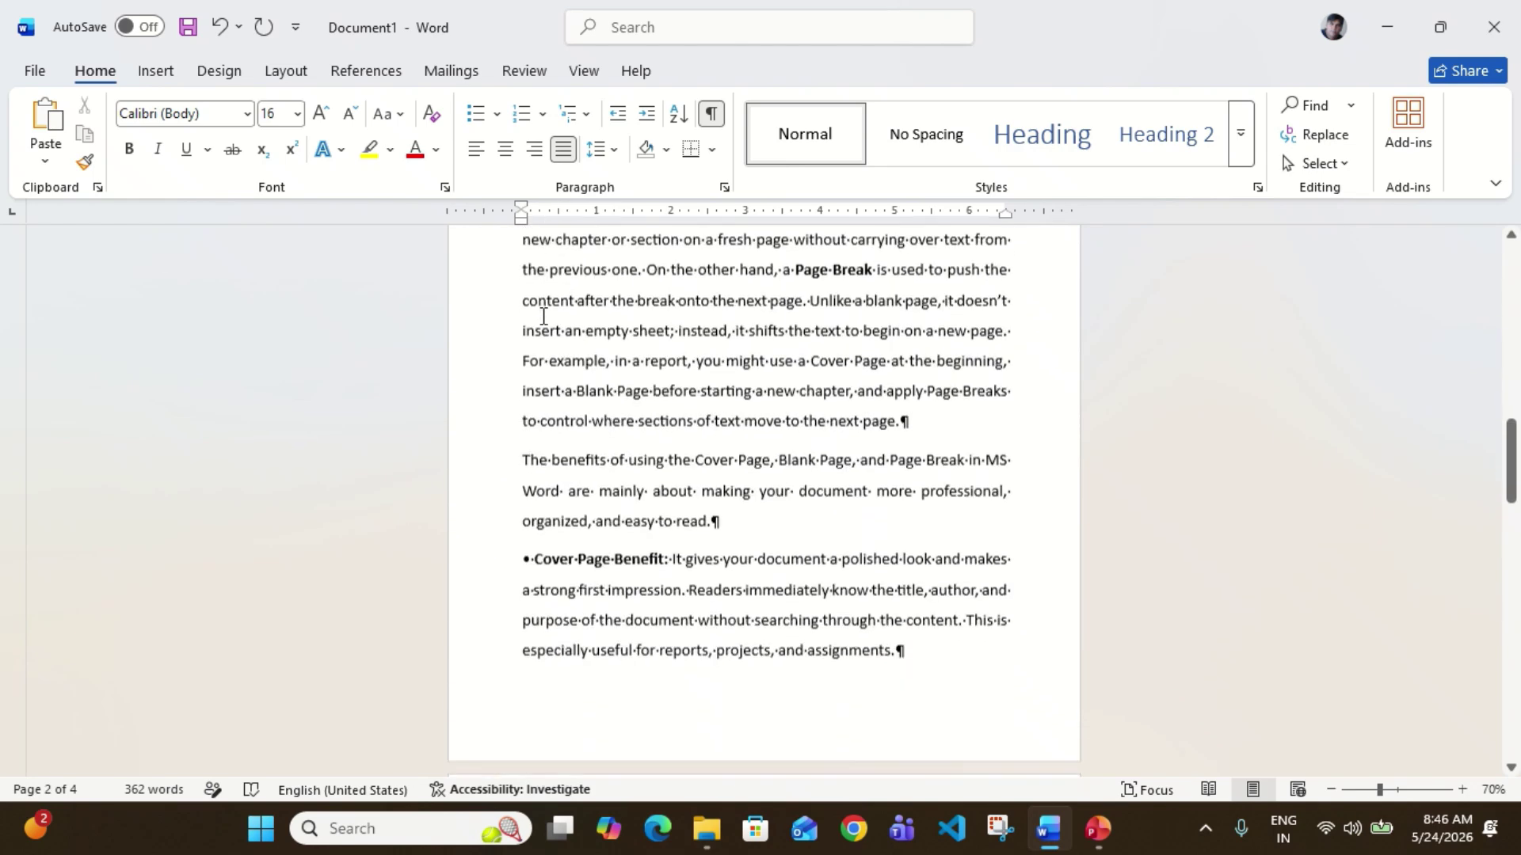
scroll(765, 403, "down", 3)
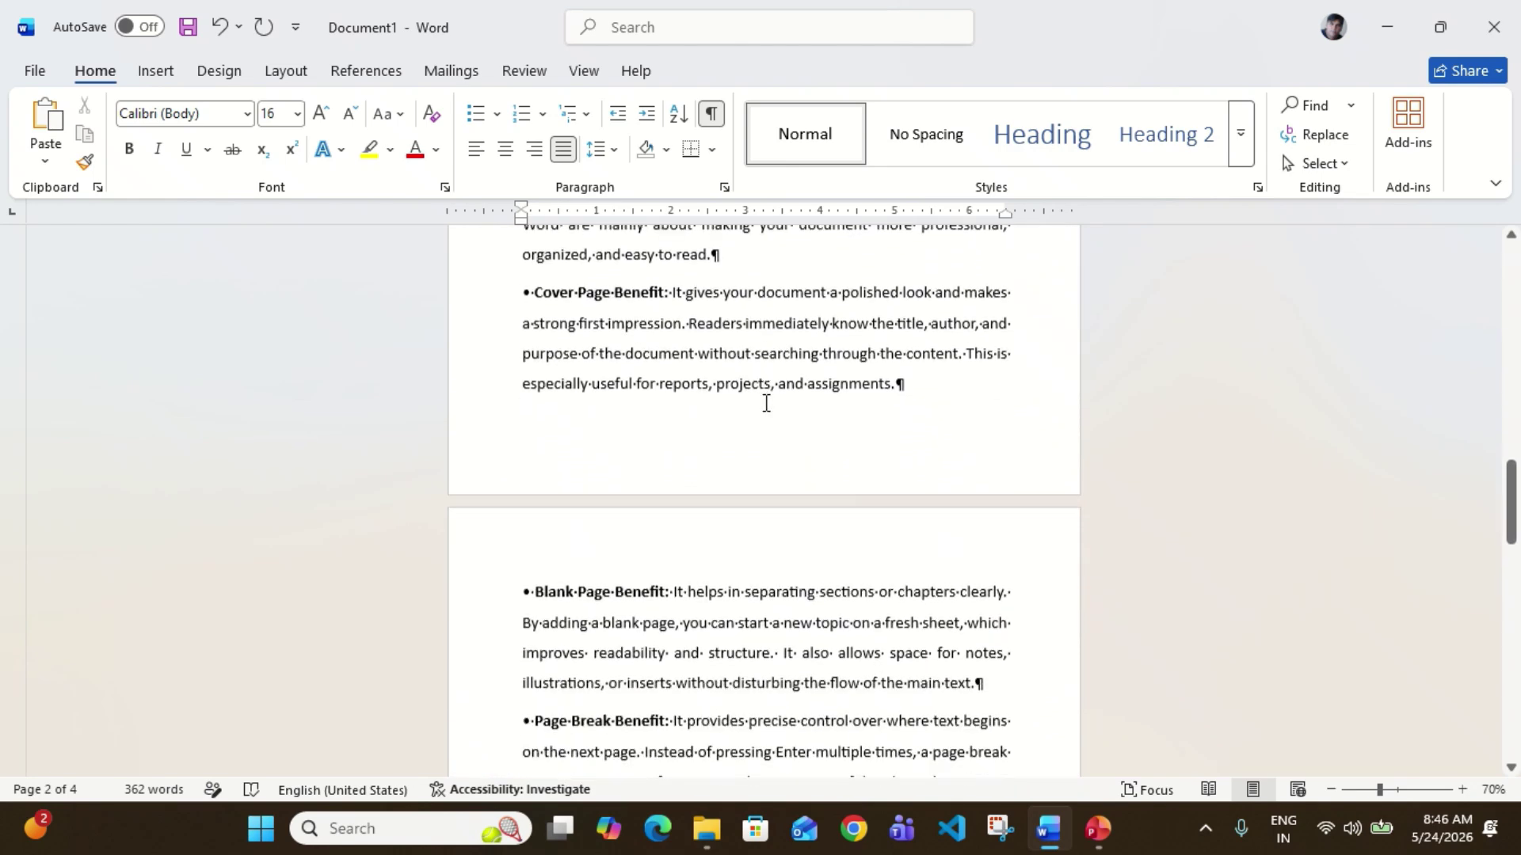
scroll(875, 537, "down", 1)
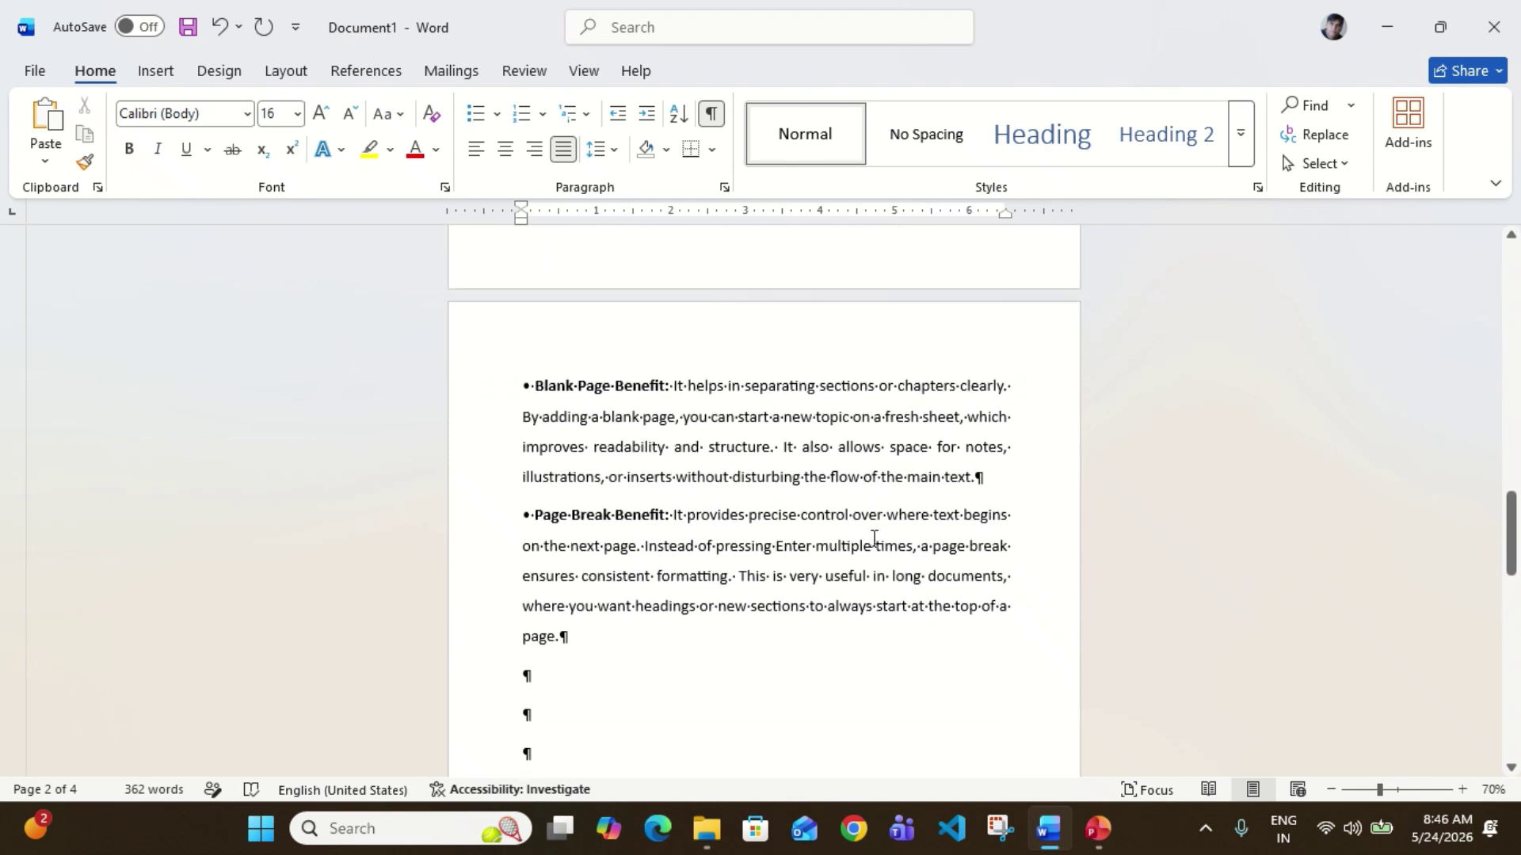
scroll(795, 614, "down", 2)
scroll(794, 612, "down", 1)
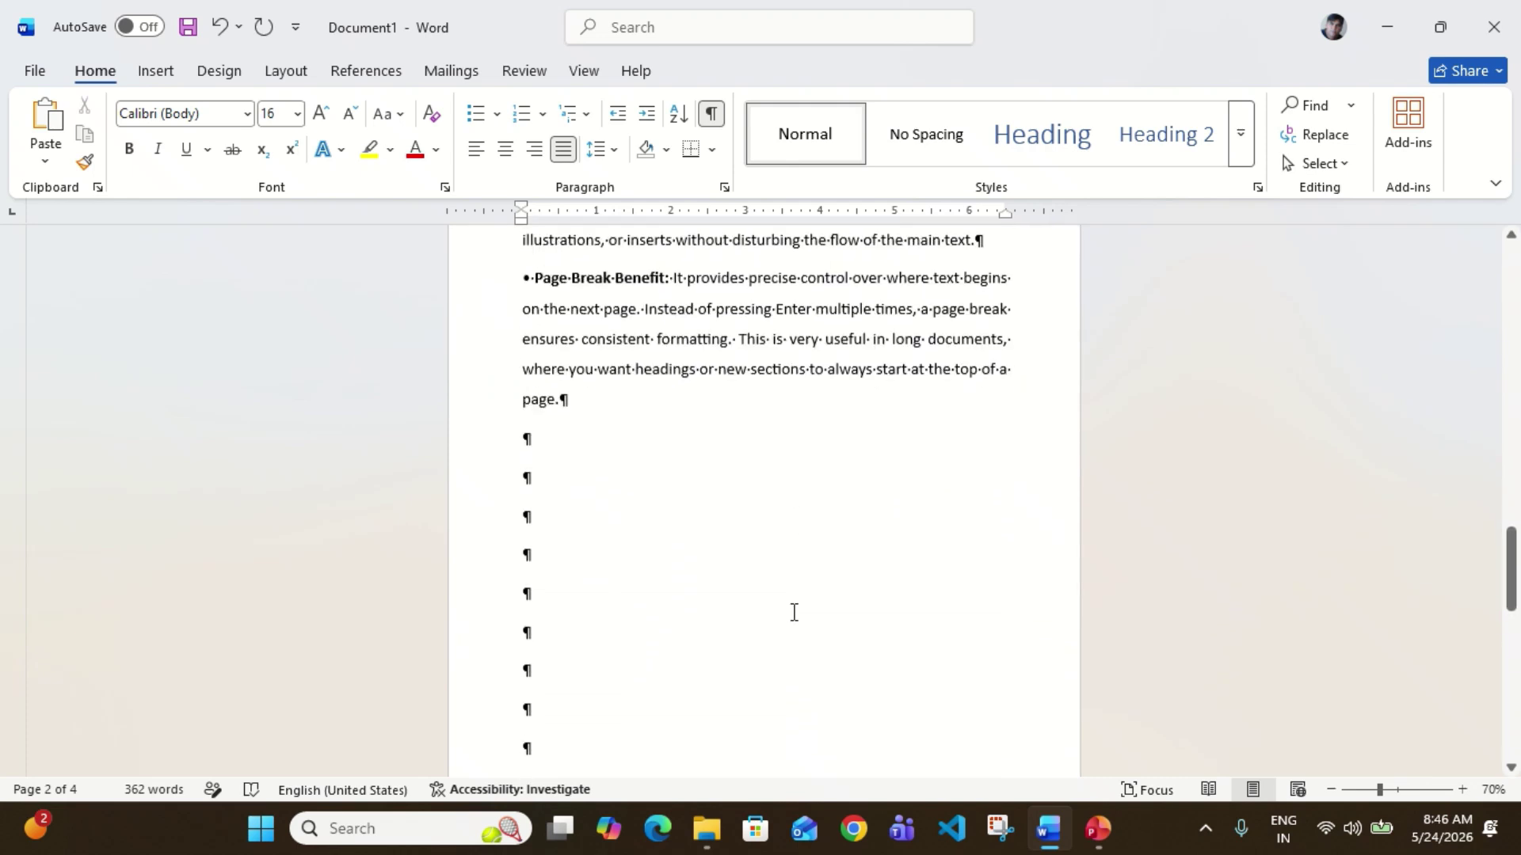
key("Down")
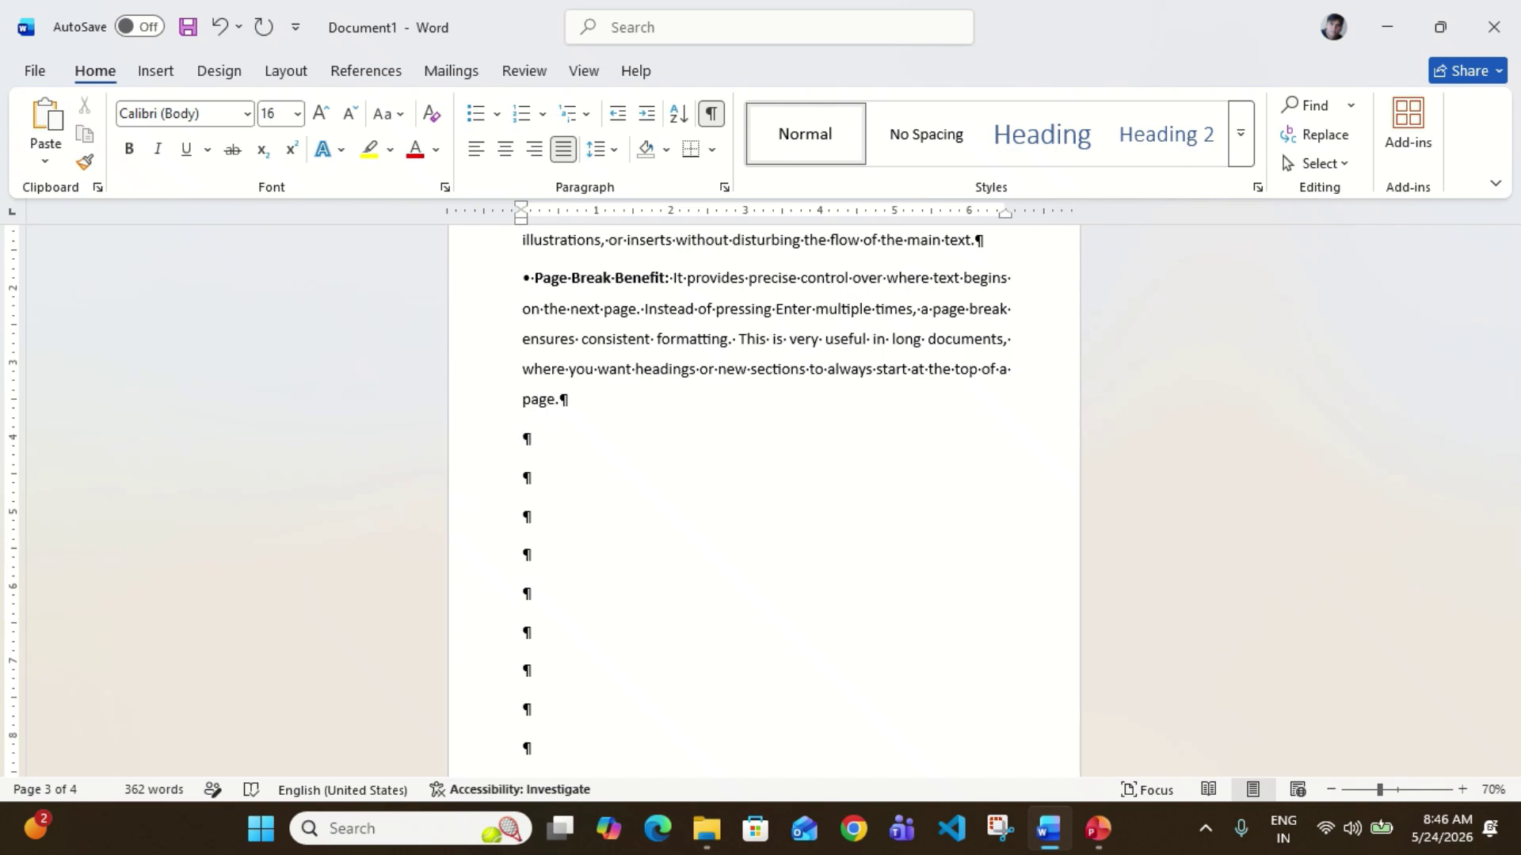
left_click(475, 113)
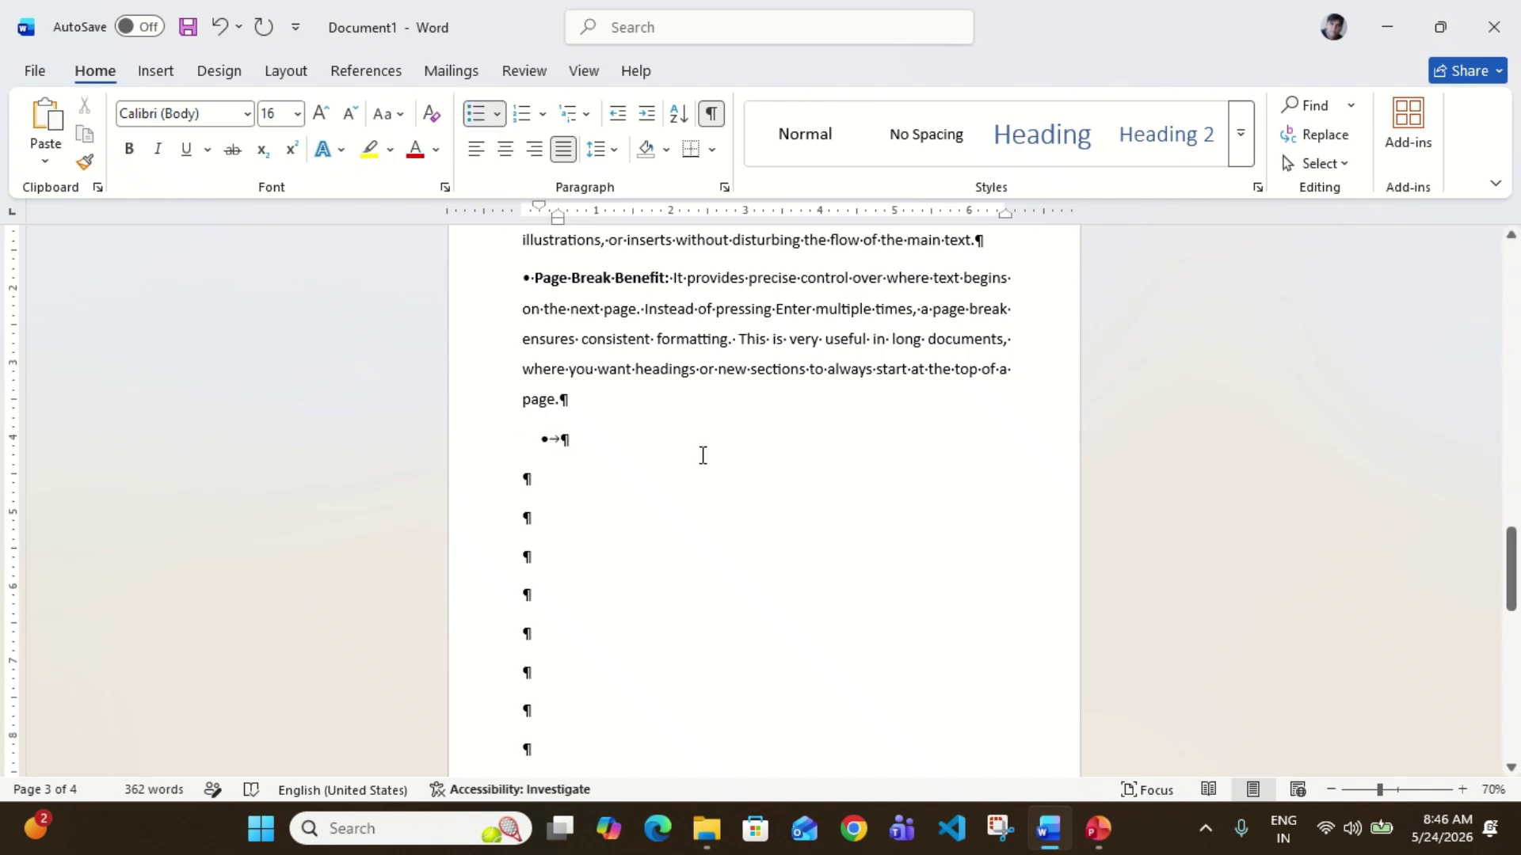
type("Ab")
key("ctrl+z")
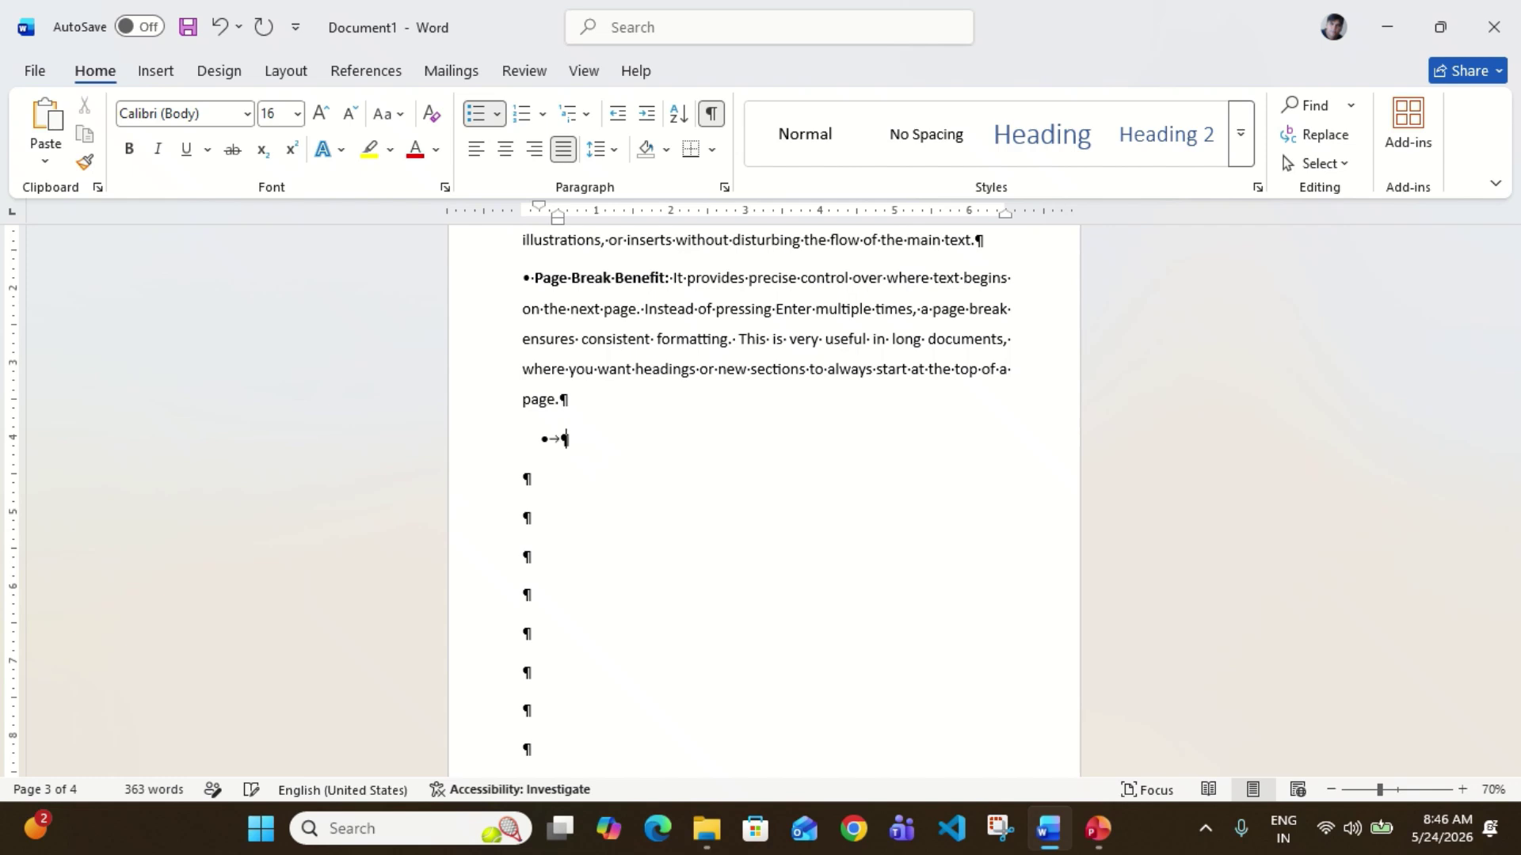
type("My name is gajendra Singh")
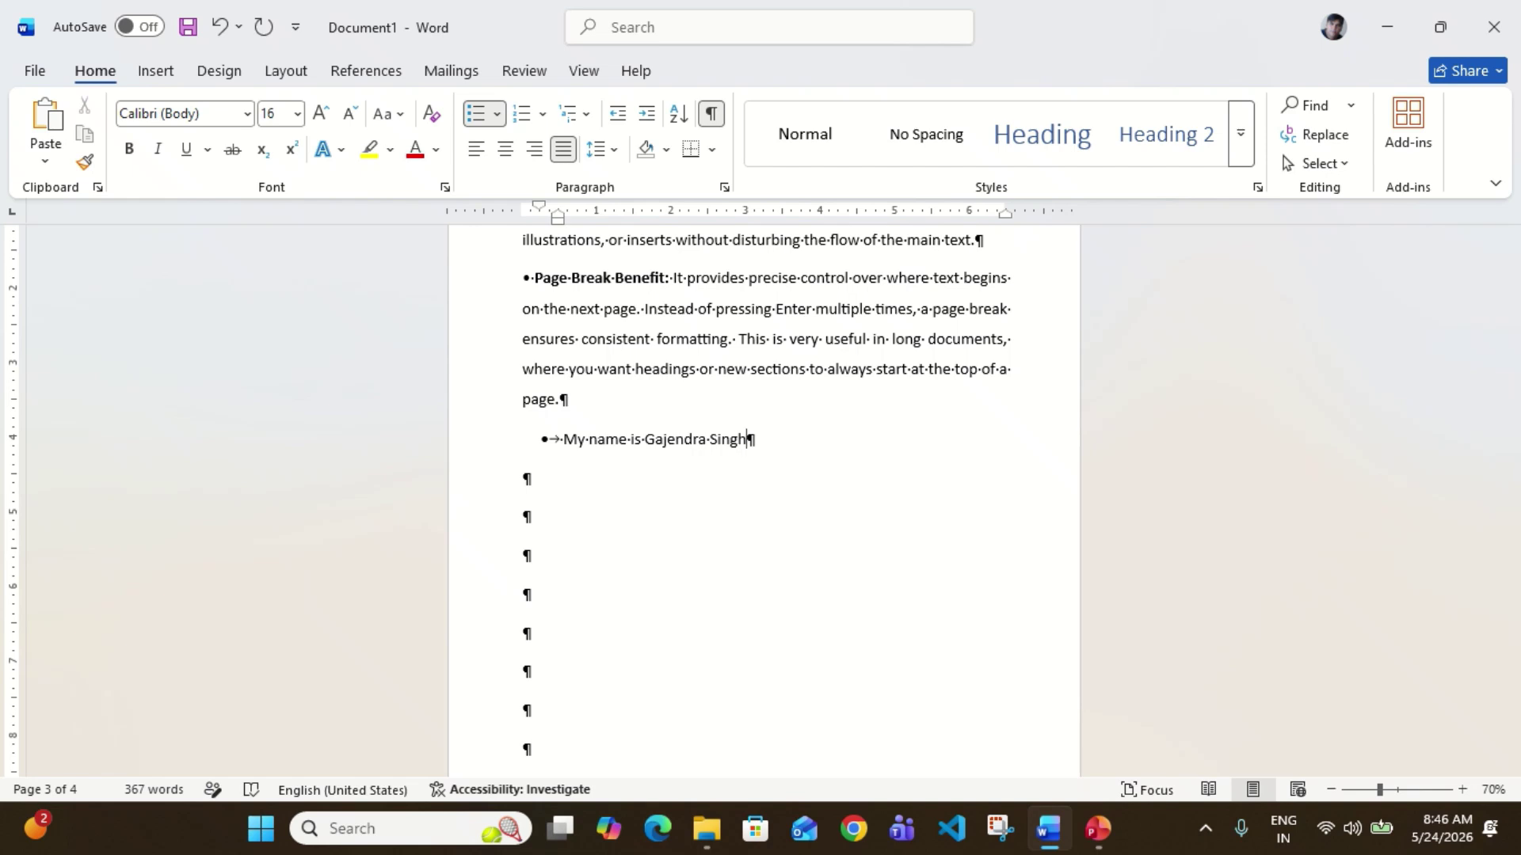
Step: Complete the first bullet with "I have done MCA with AI." and add a second bullet reading "I am from Gwalior."
type(".  He")
key("BackSpace")
key("BackSpace")
type("I have")
key("BackSpace")
key("BackSpace")
key("BackSpace")
key("BackSpace")
type("have done MCA")
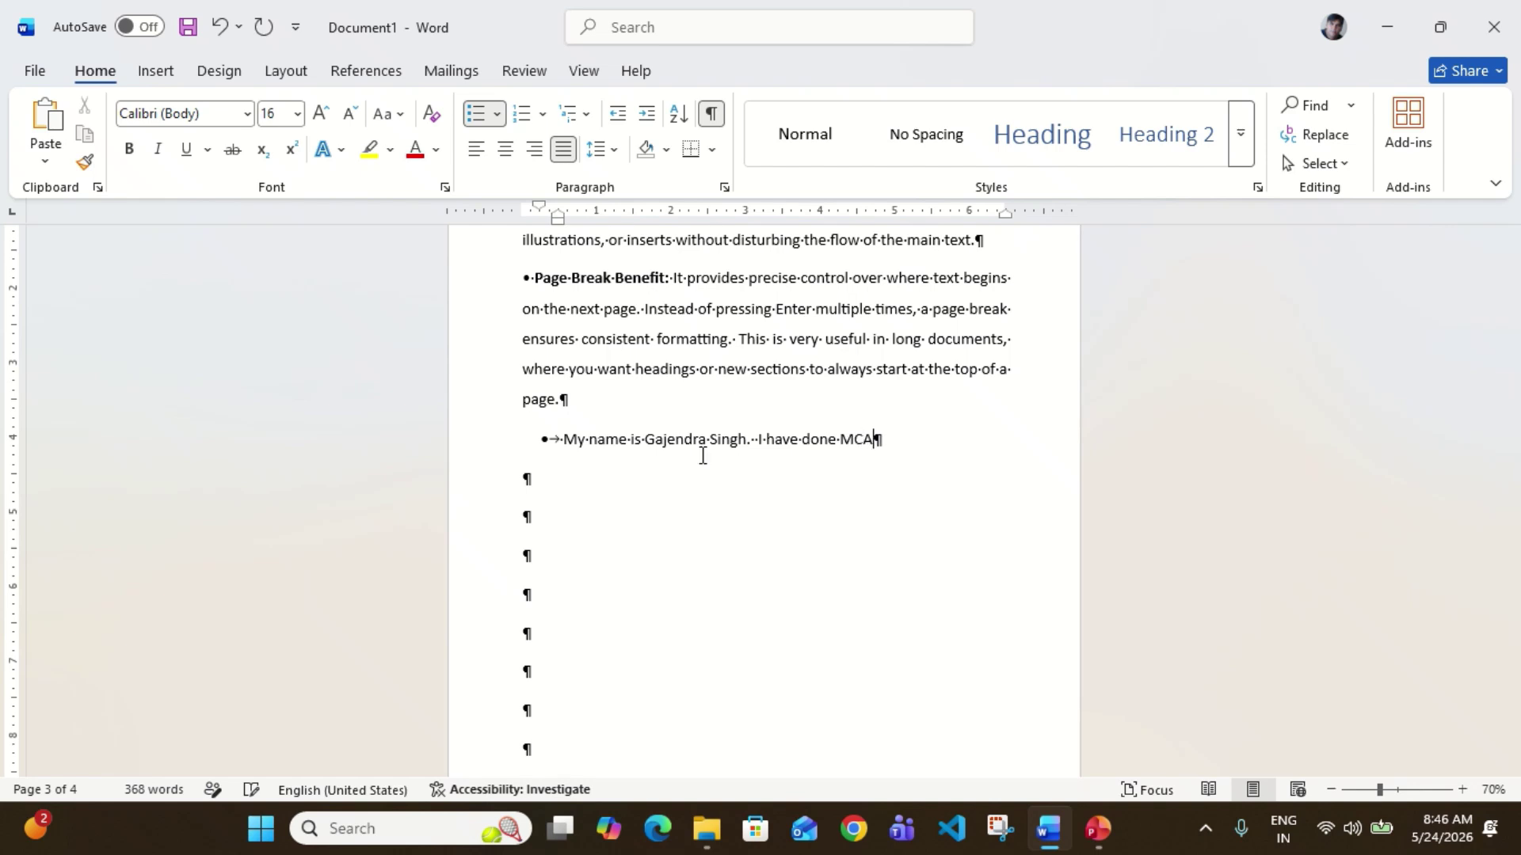
type(" with AI.")
key("Return")
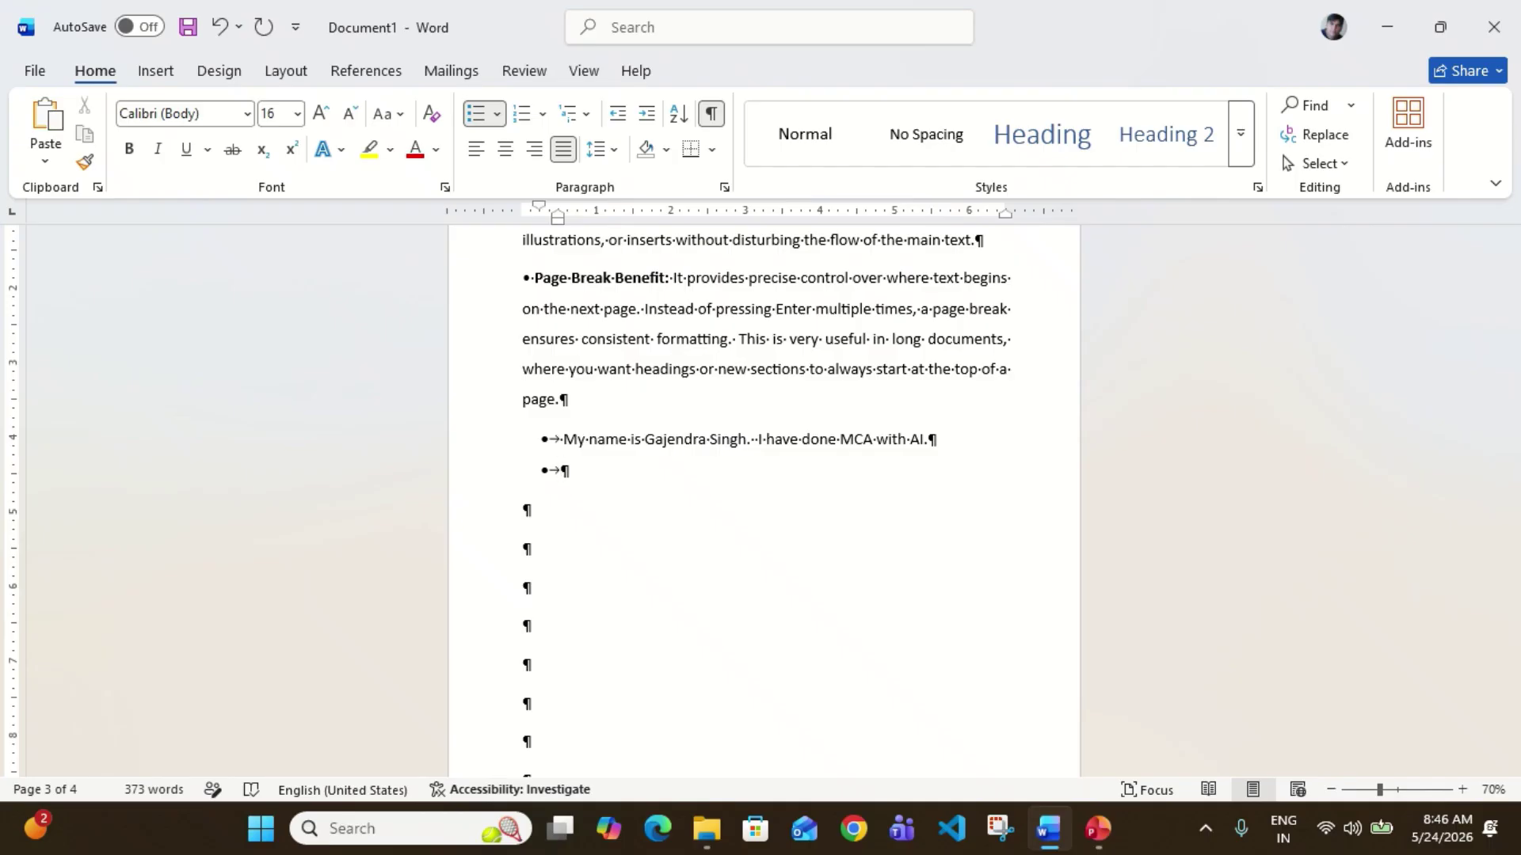
type("I am from Gwalior.")
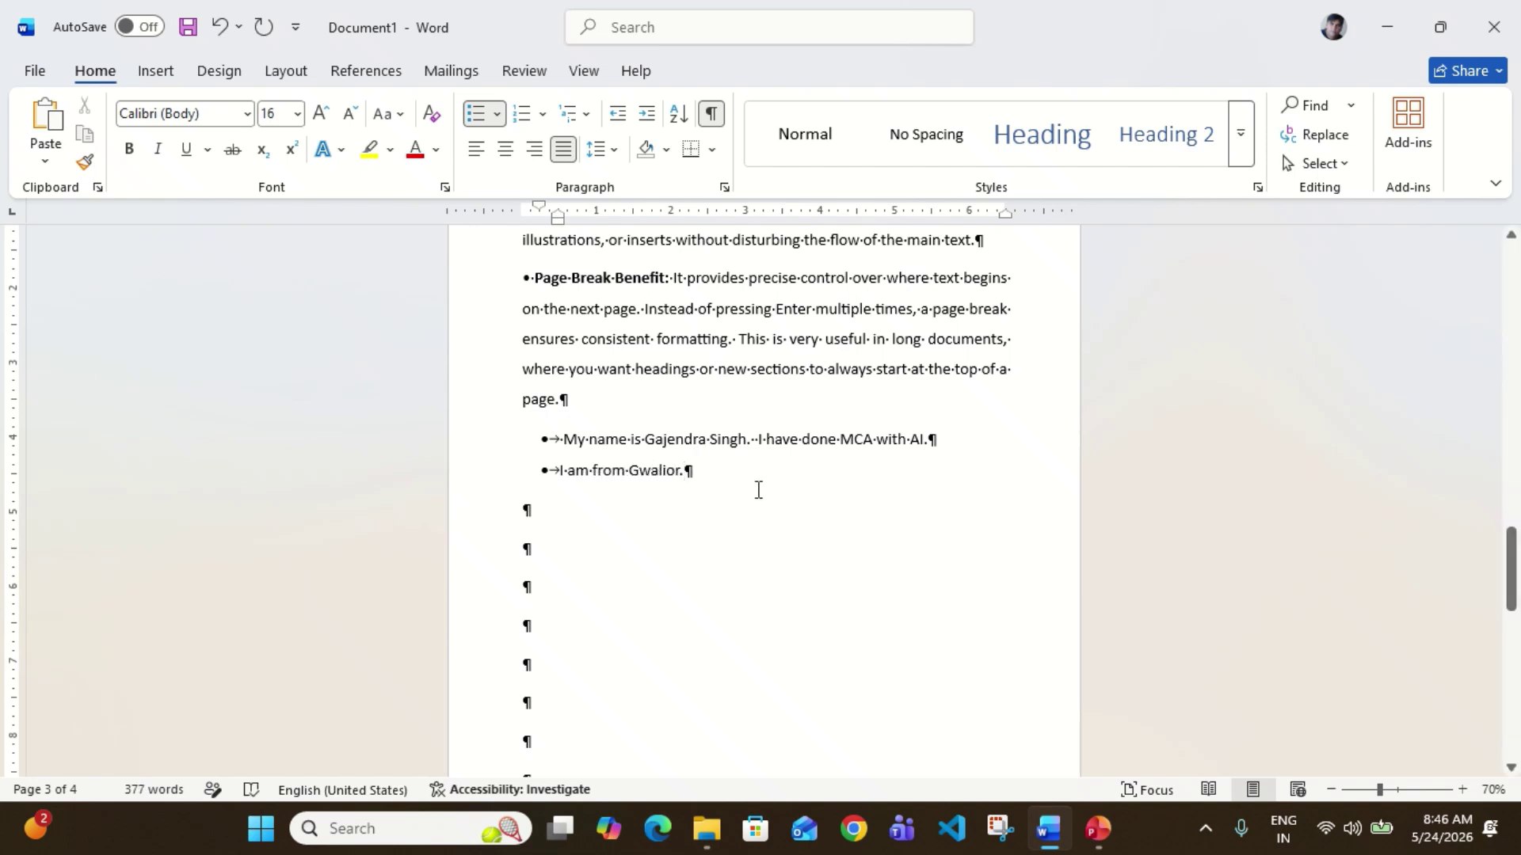
Step: Insert several more empty paragraphs directly before "New Page" on the last page
scroll(758, 489, "down", 1)
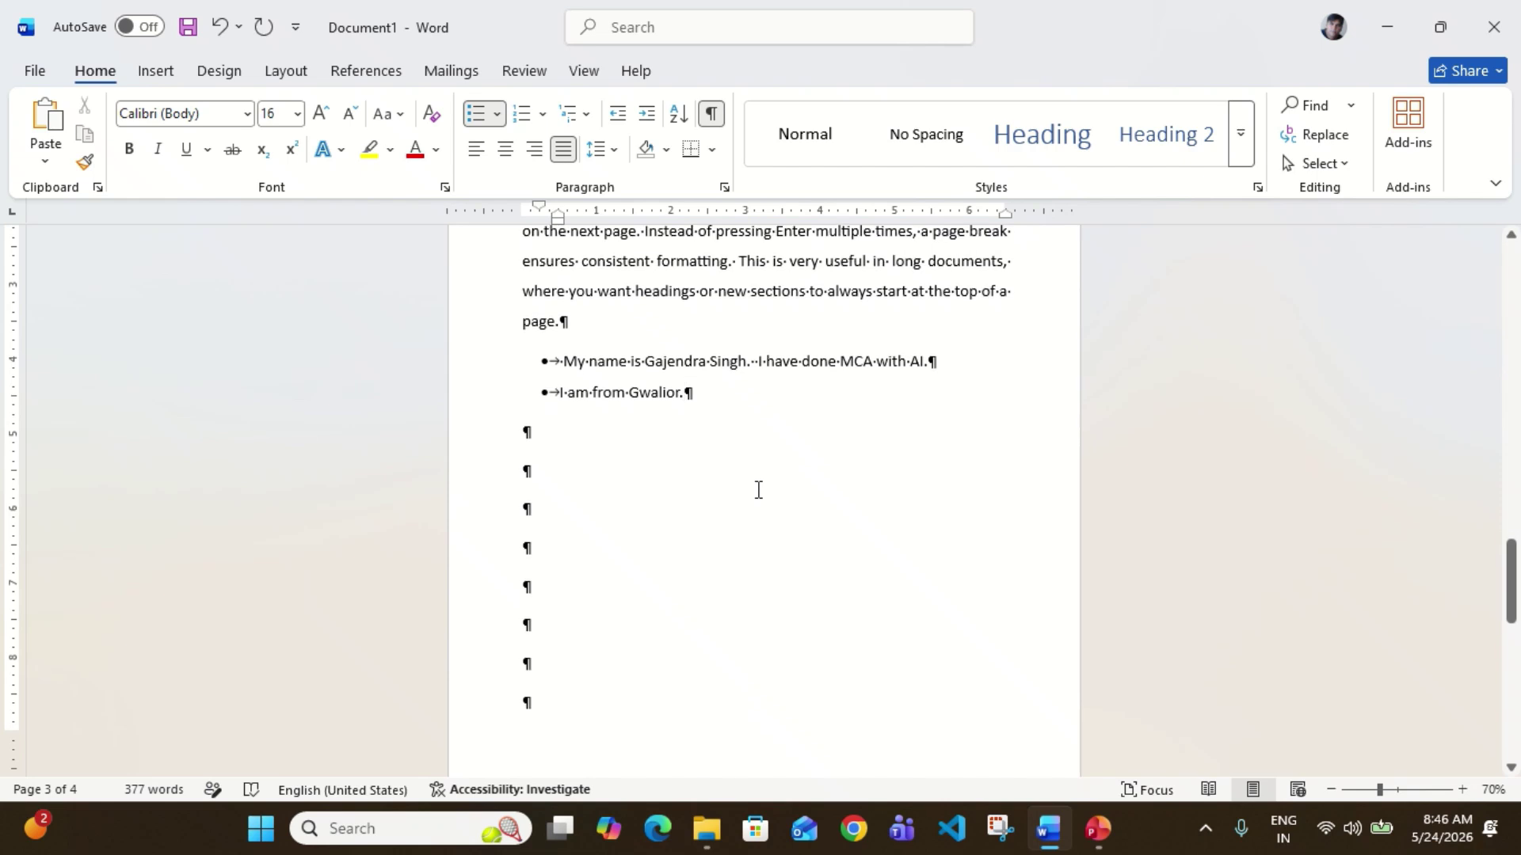
left_click(580, 325)
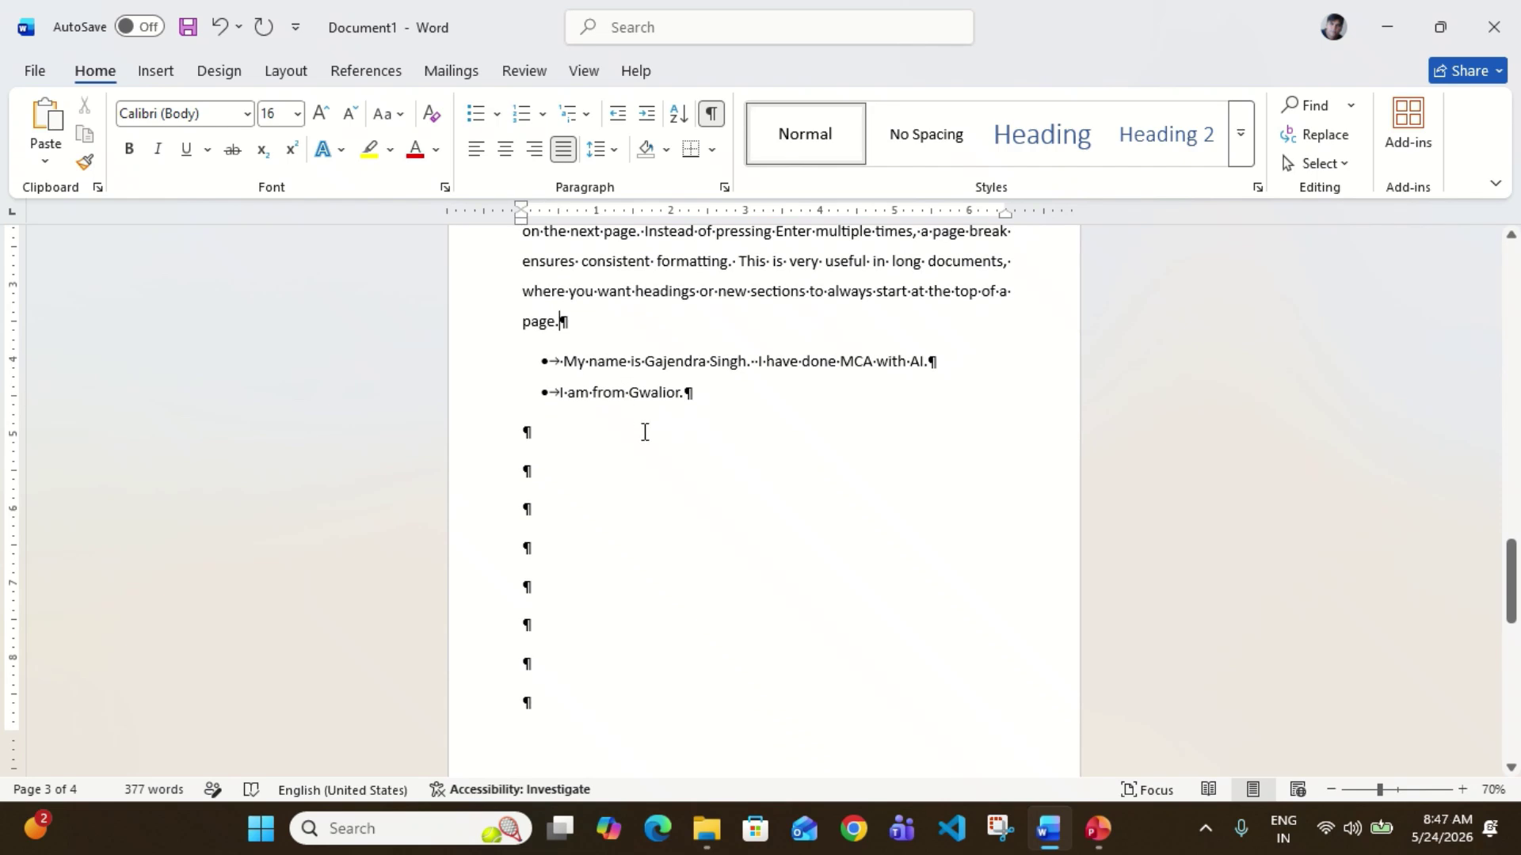
scroll(645, 432, "down", 1)
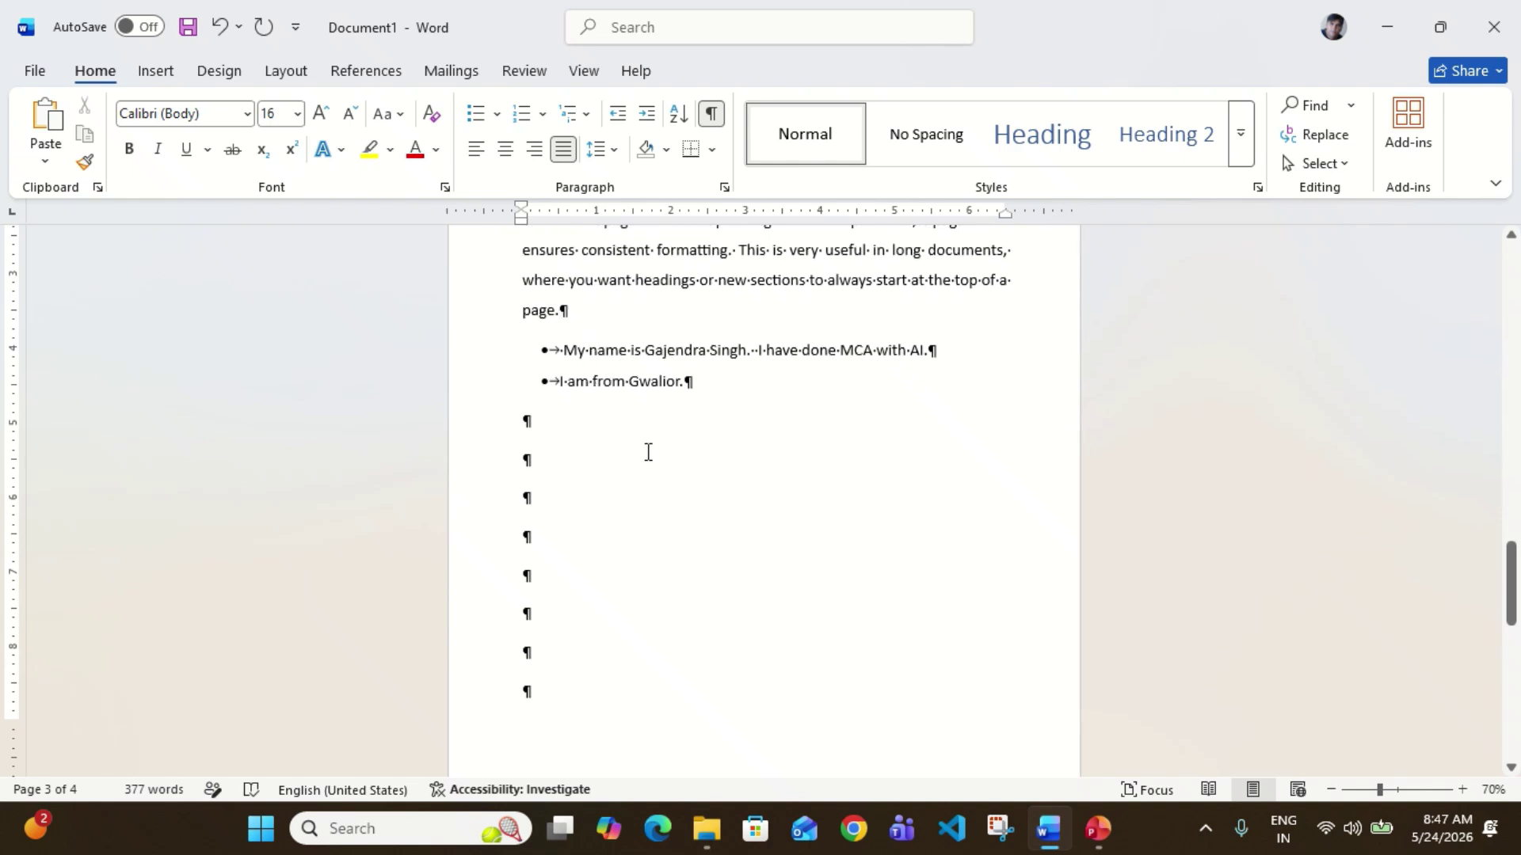
scroll(648, 452, "down", 3)
scroll(648, 451, "down", 4)
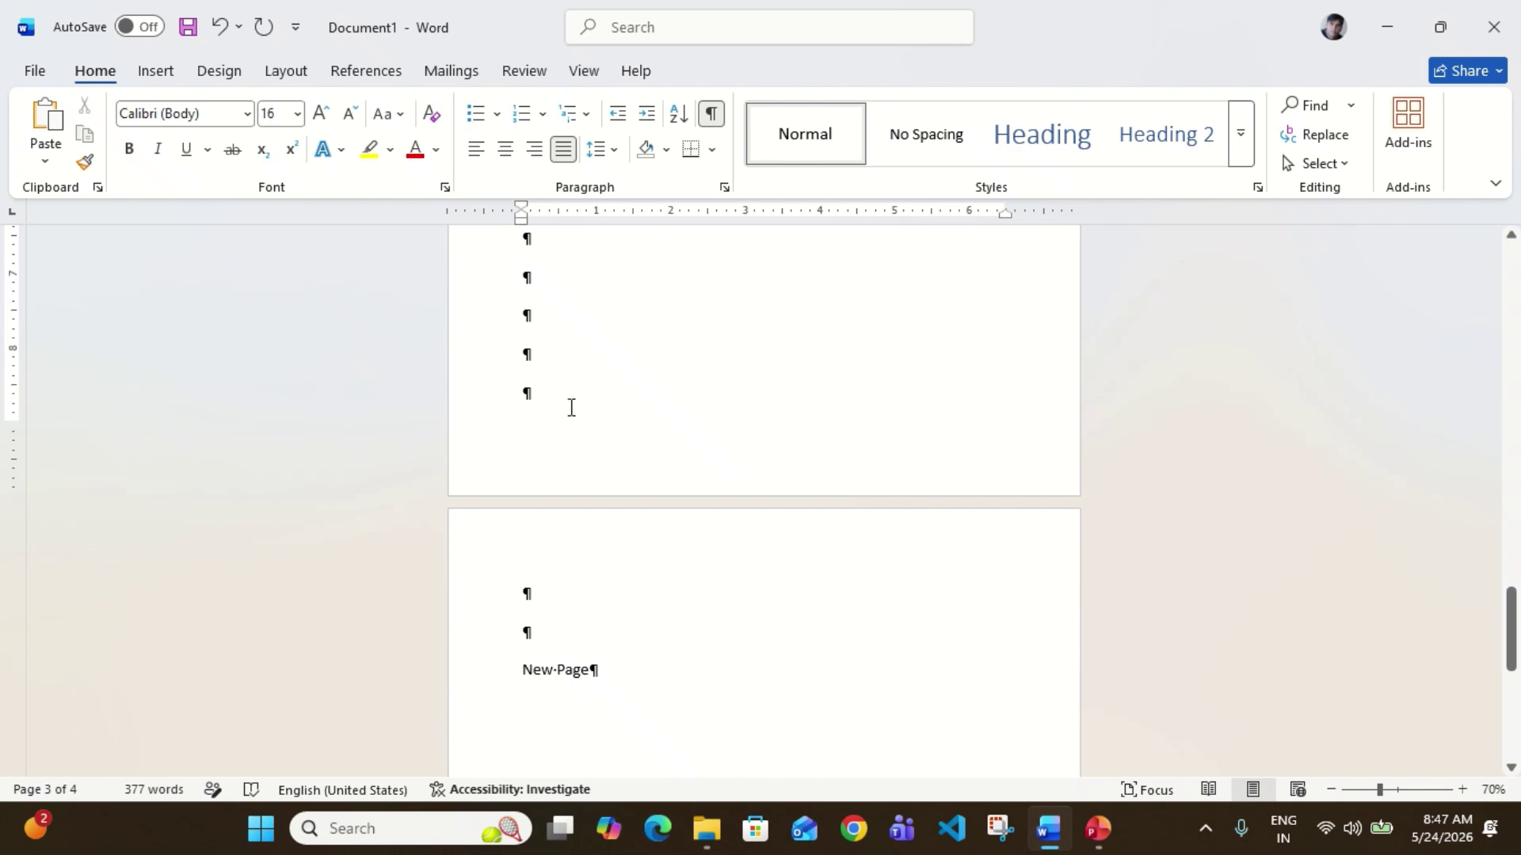
left_click(524, 670)
key("Return")
key("Return")
key("Return")
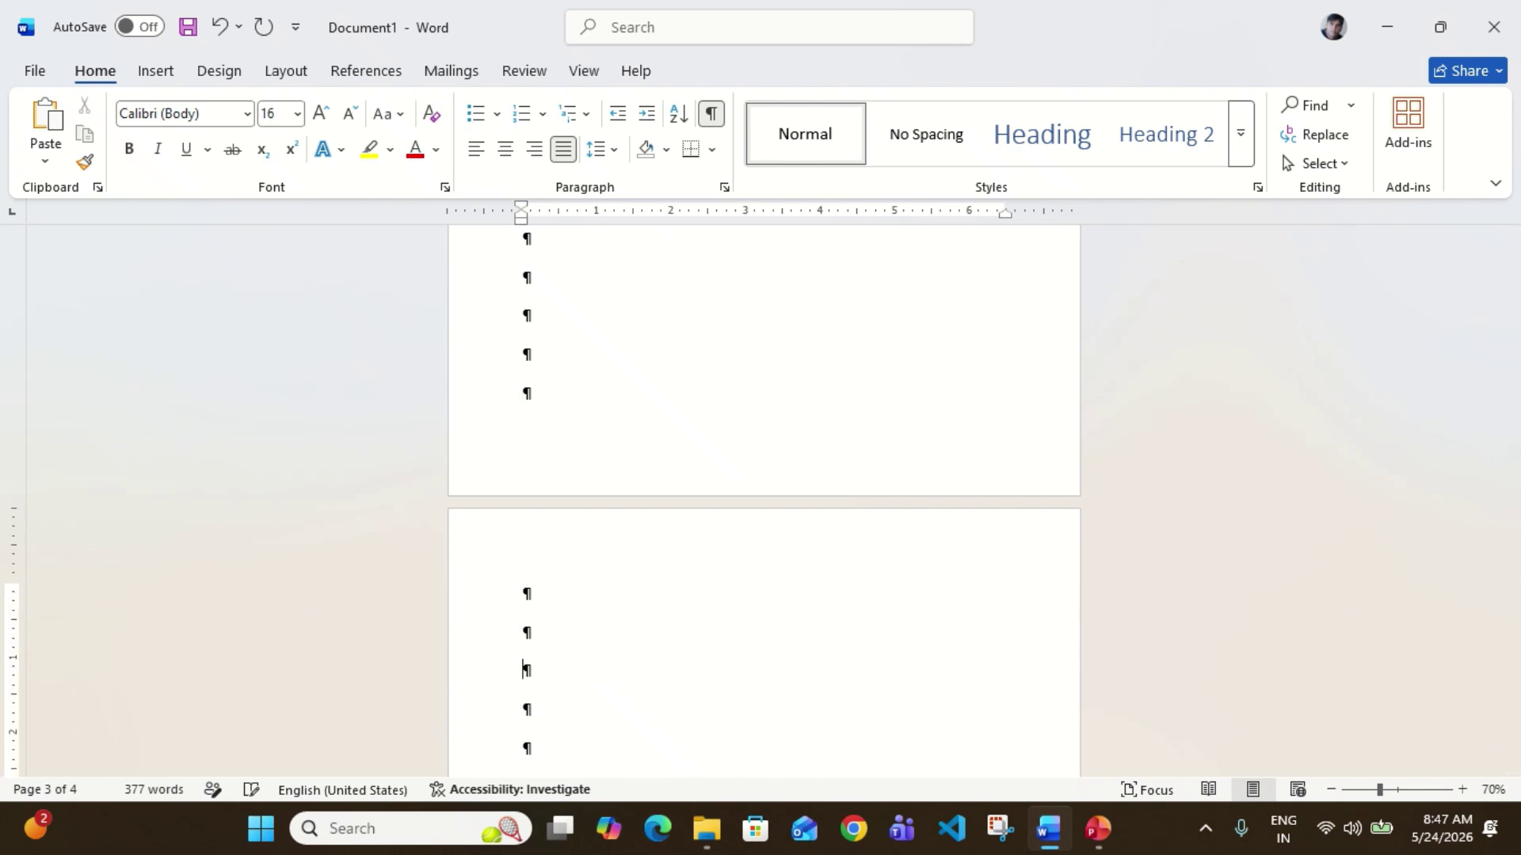
scroll(763, 499, "down", 2)
key("Return")
key("Return")
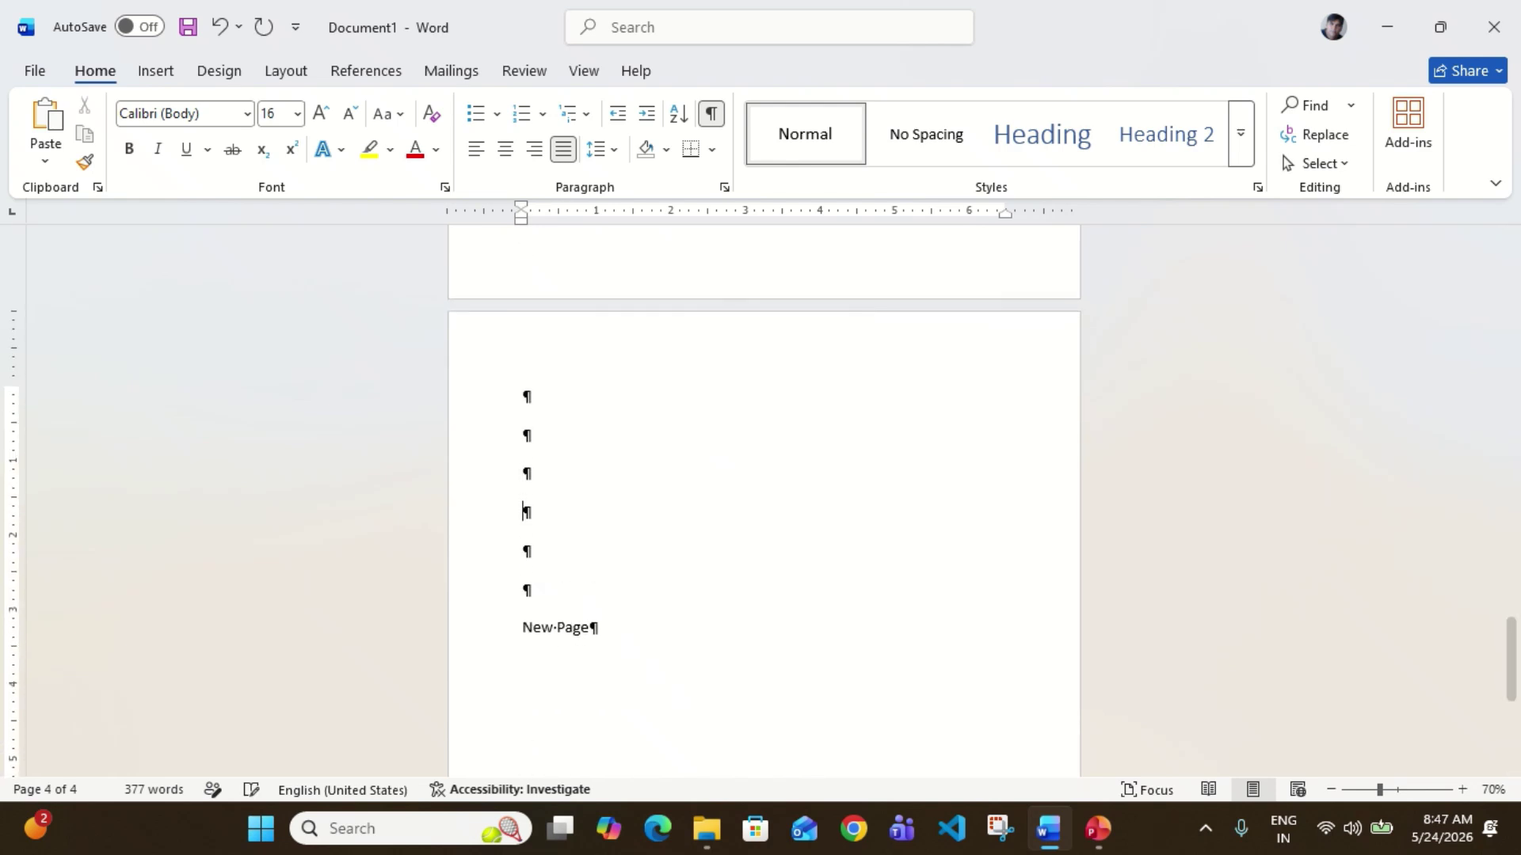
Step: Review the empty paragraphs between the second bullet and "New Page" across the last two pages
scroll(763, 499, "up", 5)
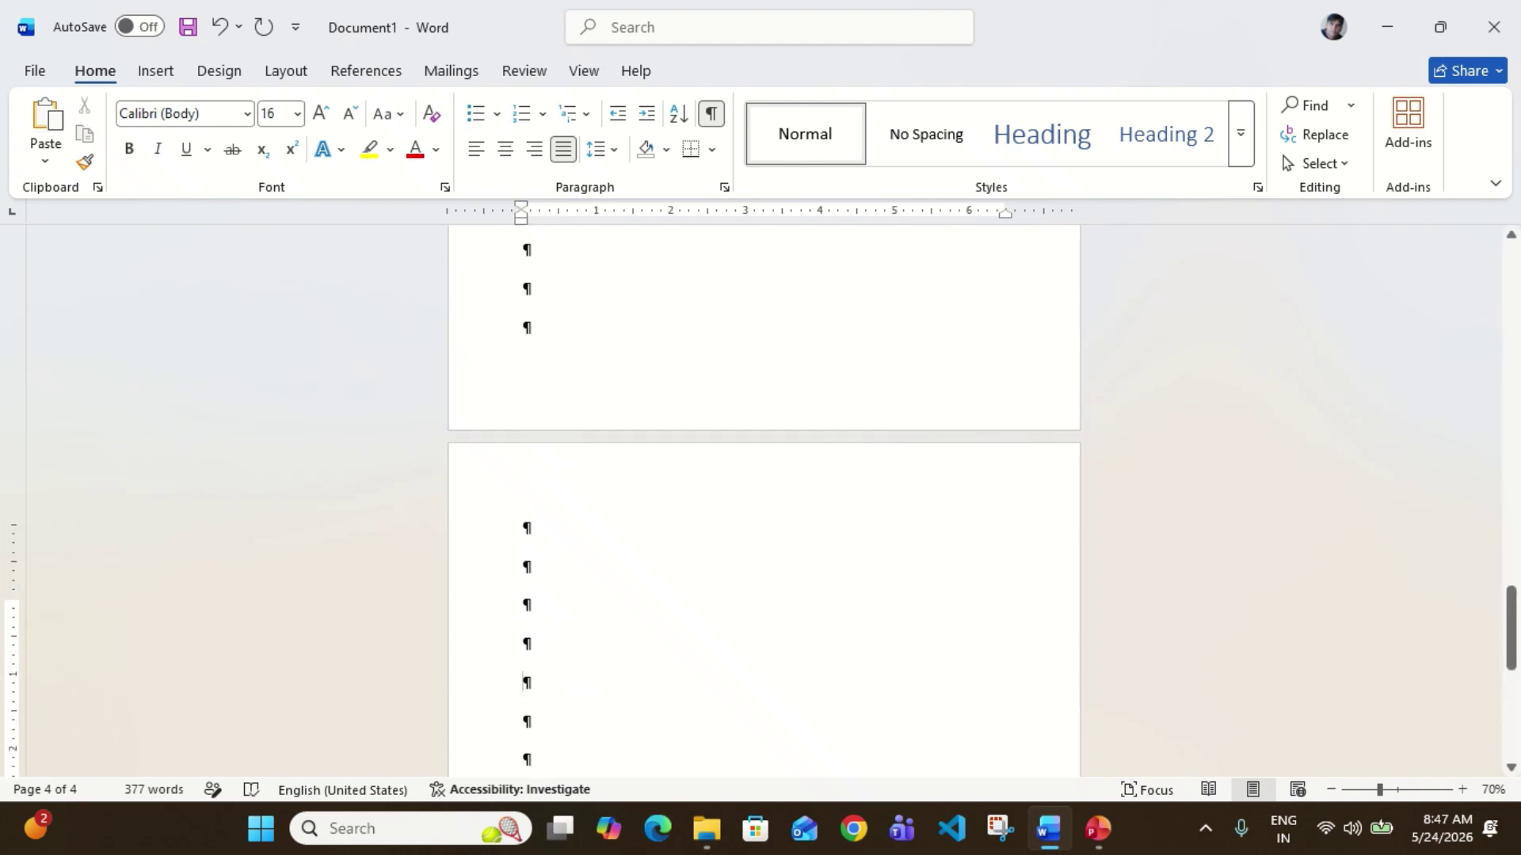
scroll(763, 499, "up", 1)
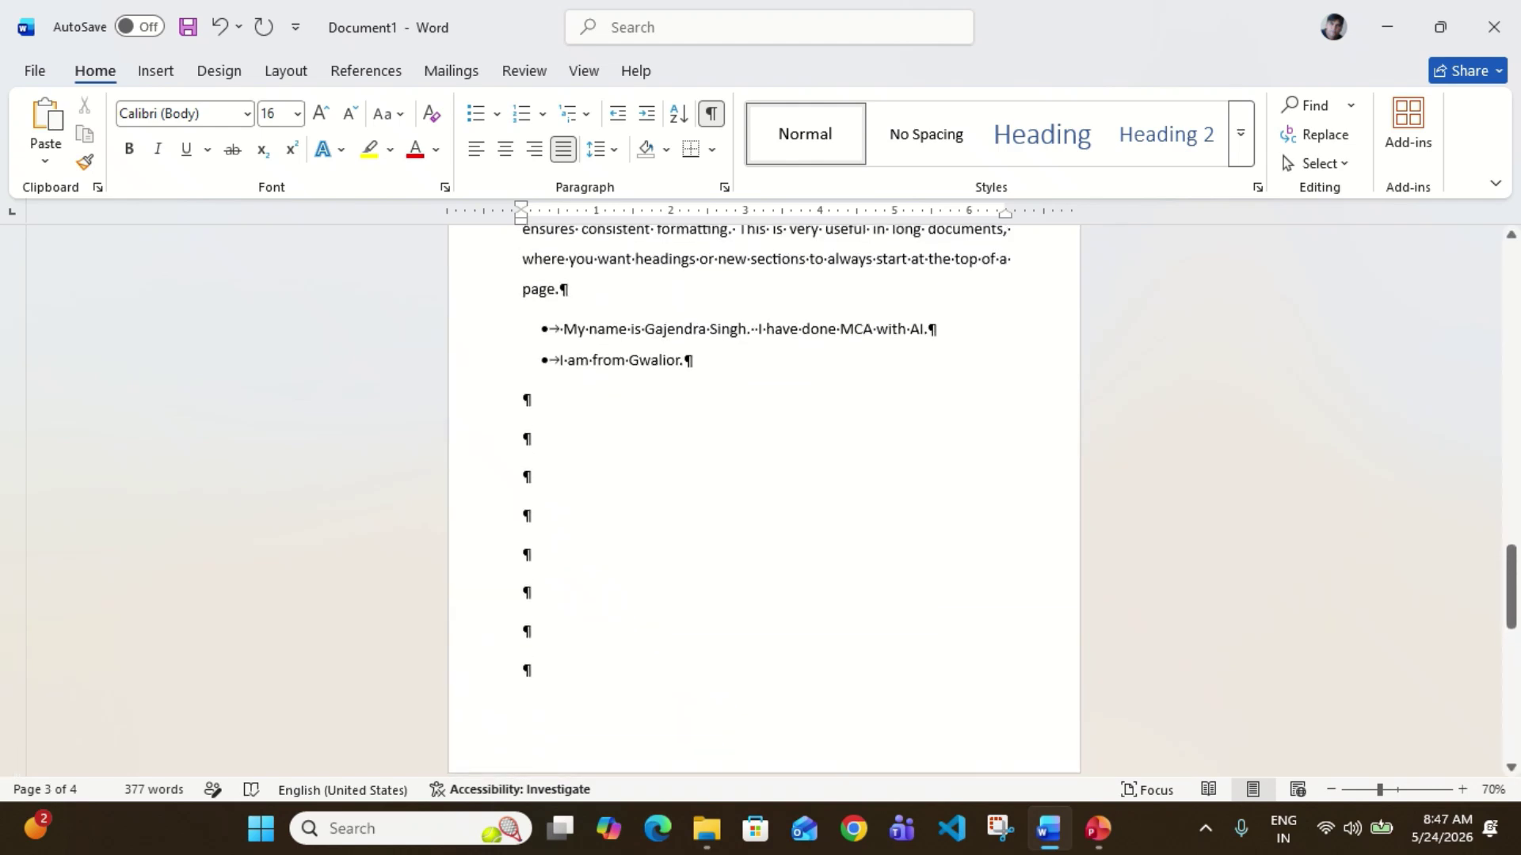
scroll(764, 499, "down", 4)
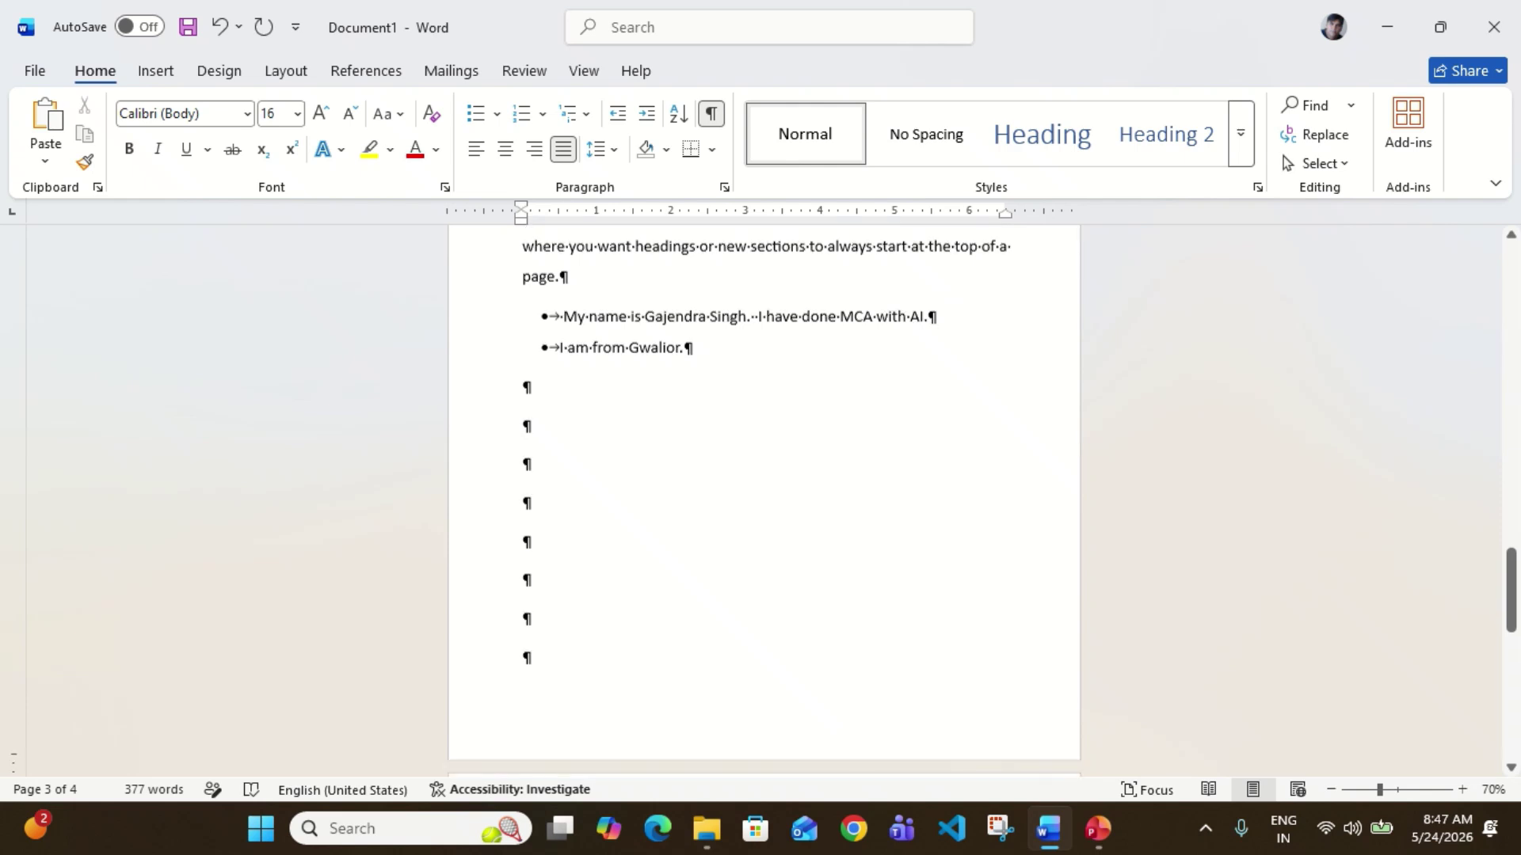
scroll(764, 499, "down", 2)
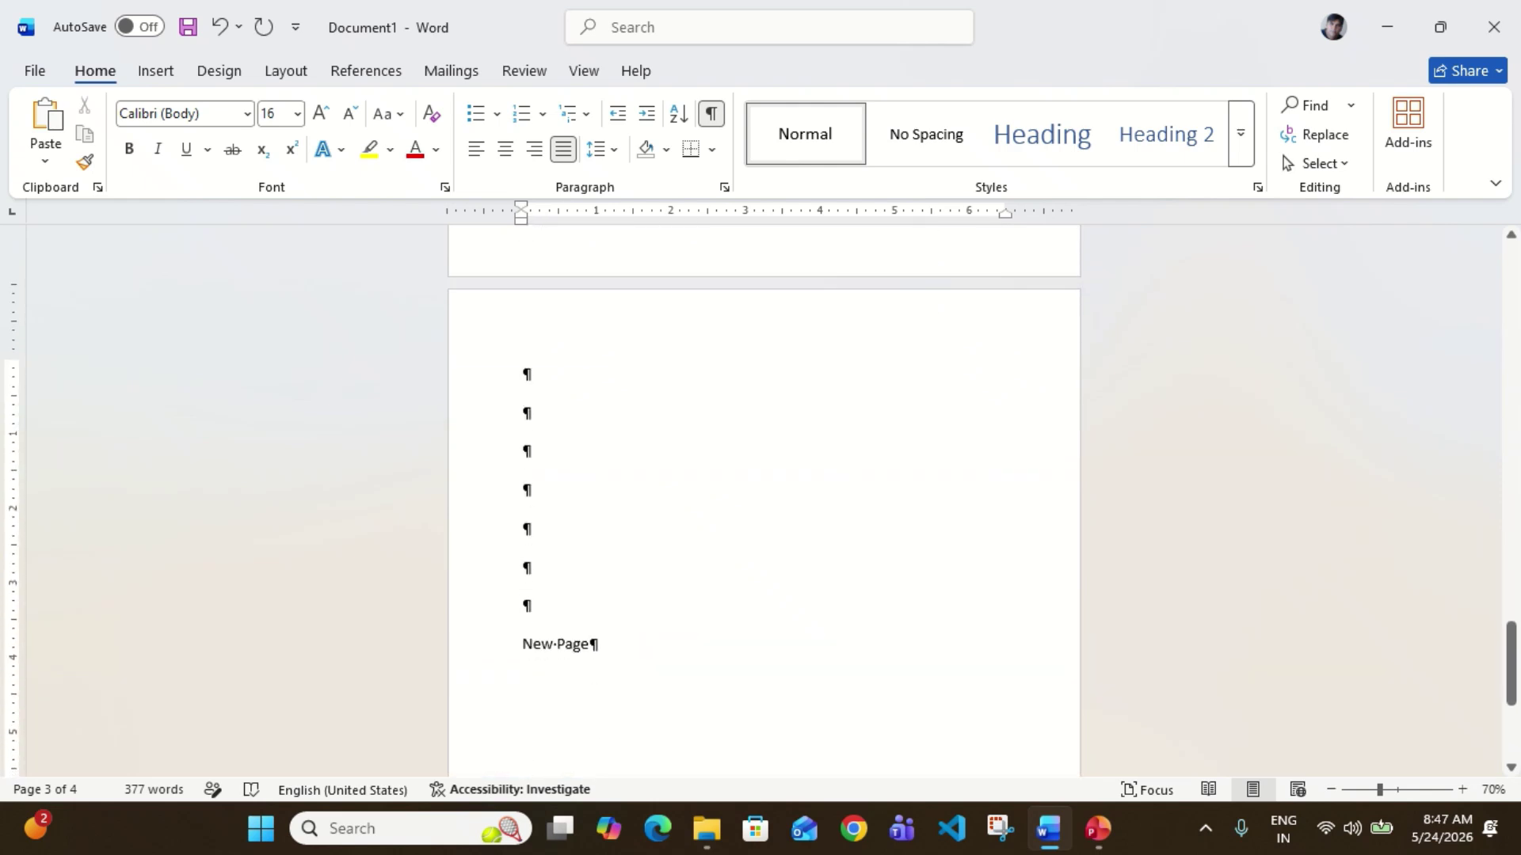
scroll(614, 428, "up", 5)
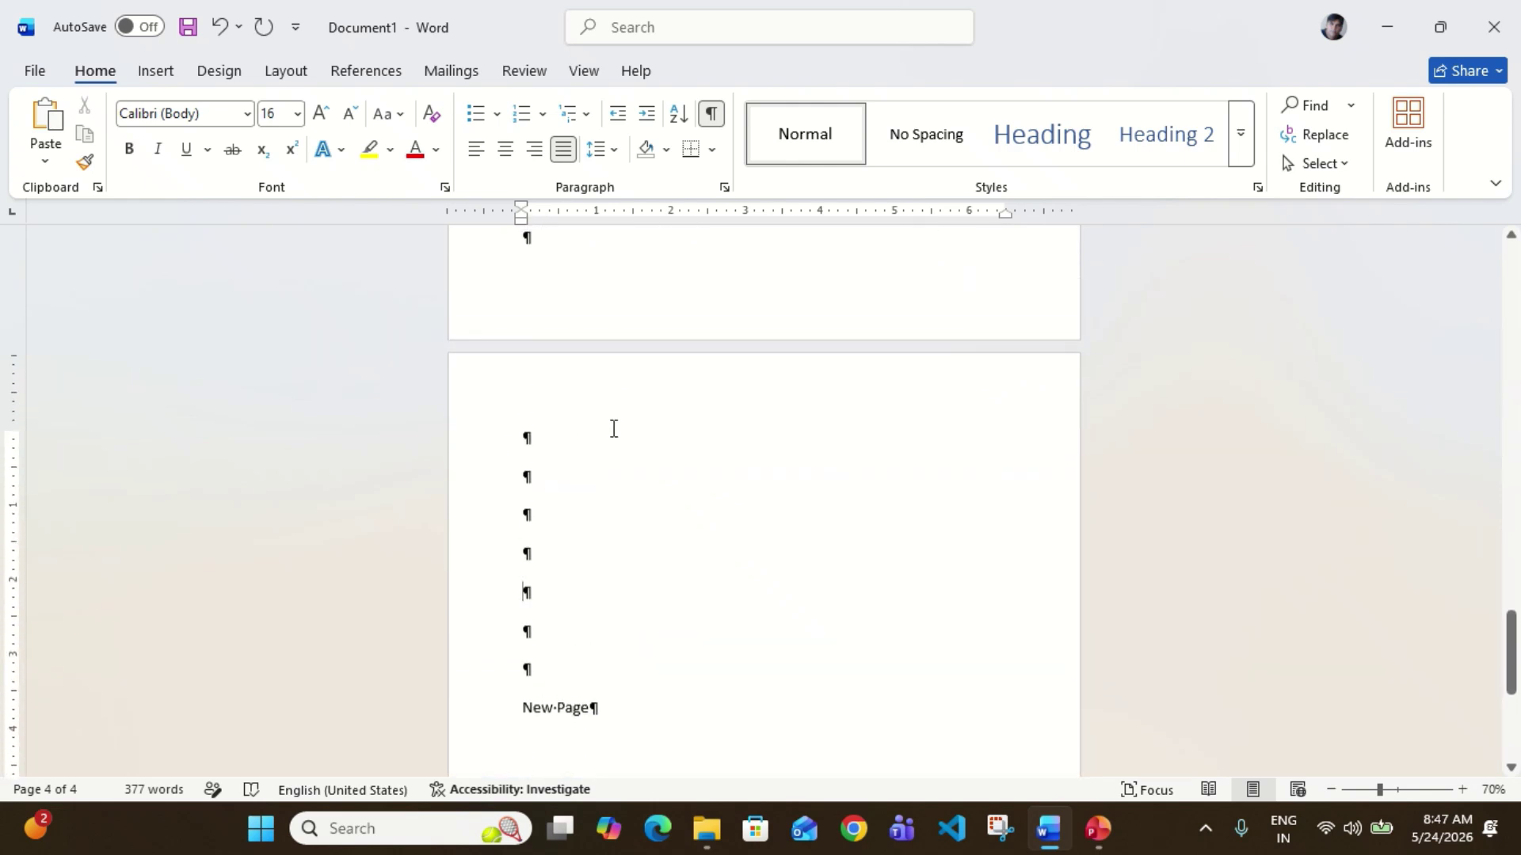
scroll(613, 429, "up", 3)
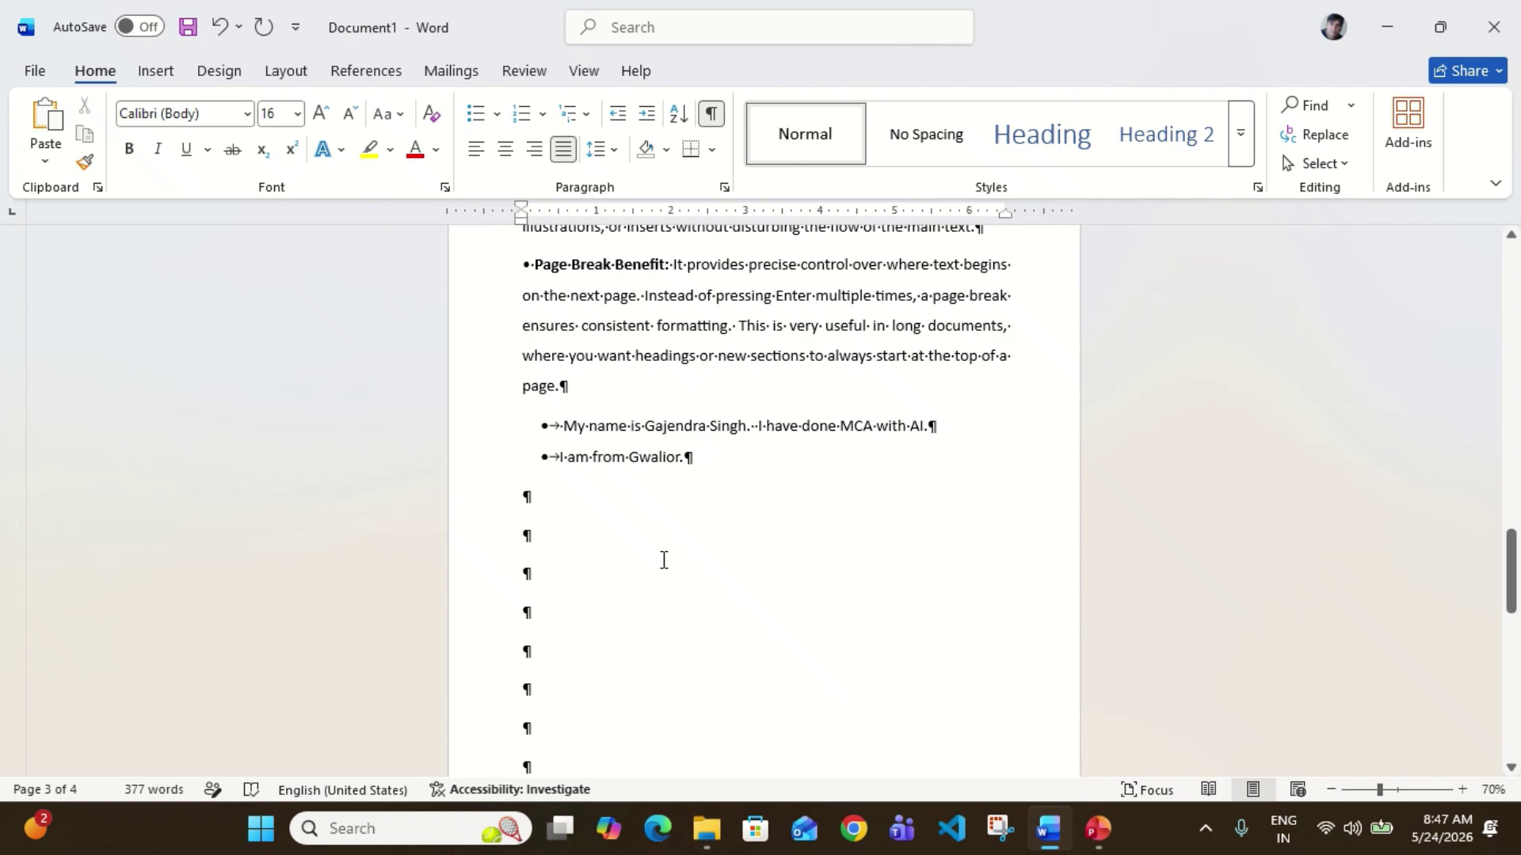
scroll(663, 560, "down", 5)
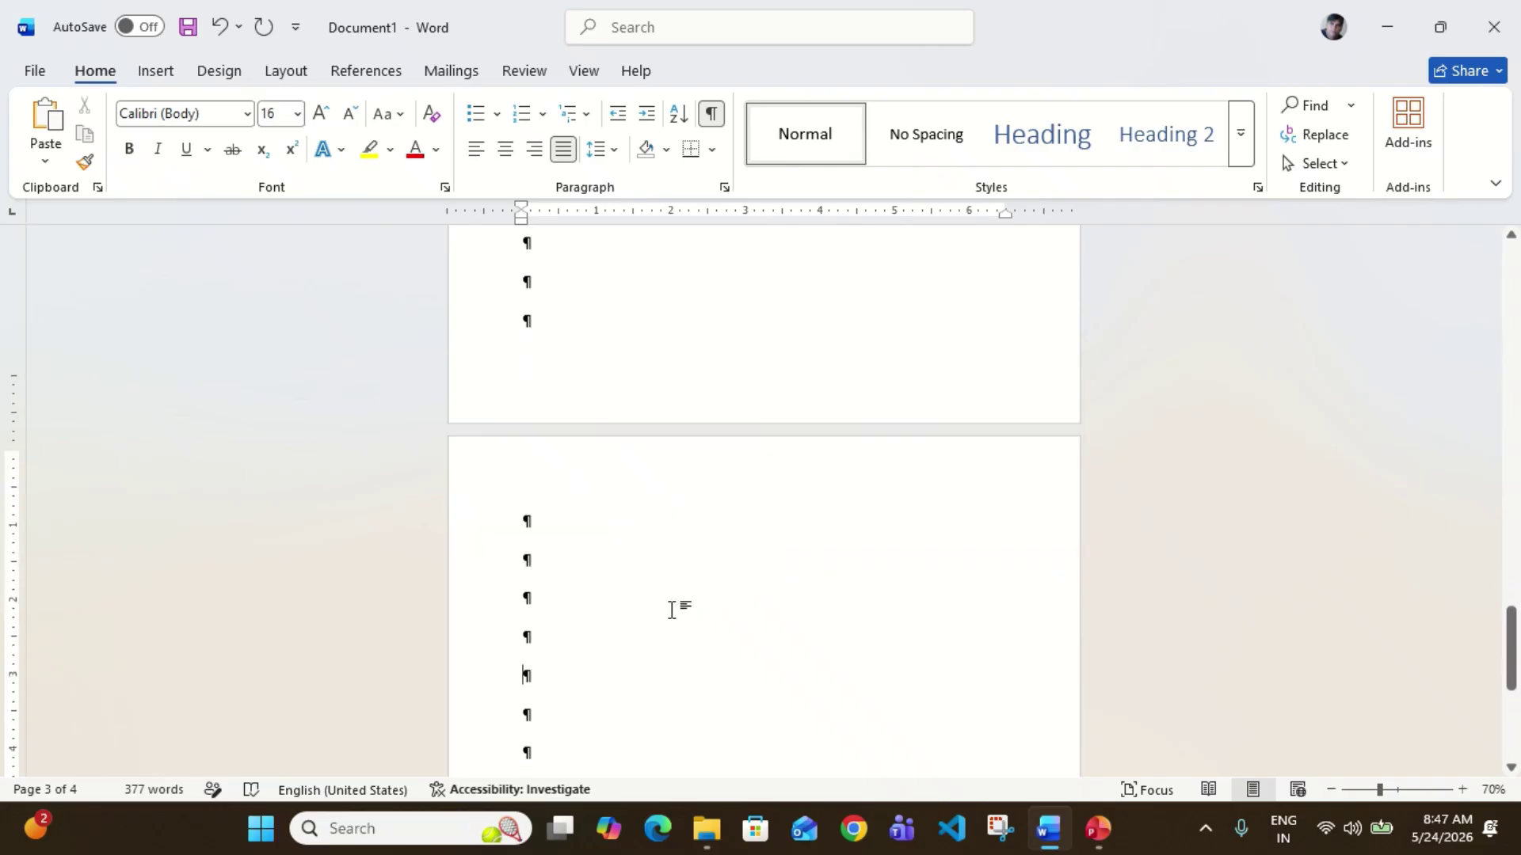
scroll(672, 610, "down", 1)
Step: Delete all the empty paragraphs between the bulleted list and "New Page"
key("BackSpace")
key("BackSpace")
key("BackSpace")
key("BackSpace")
key("BackSpace")
key("BackSpace")
key("BackSpace")
key("BackSpace")
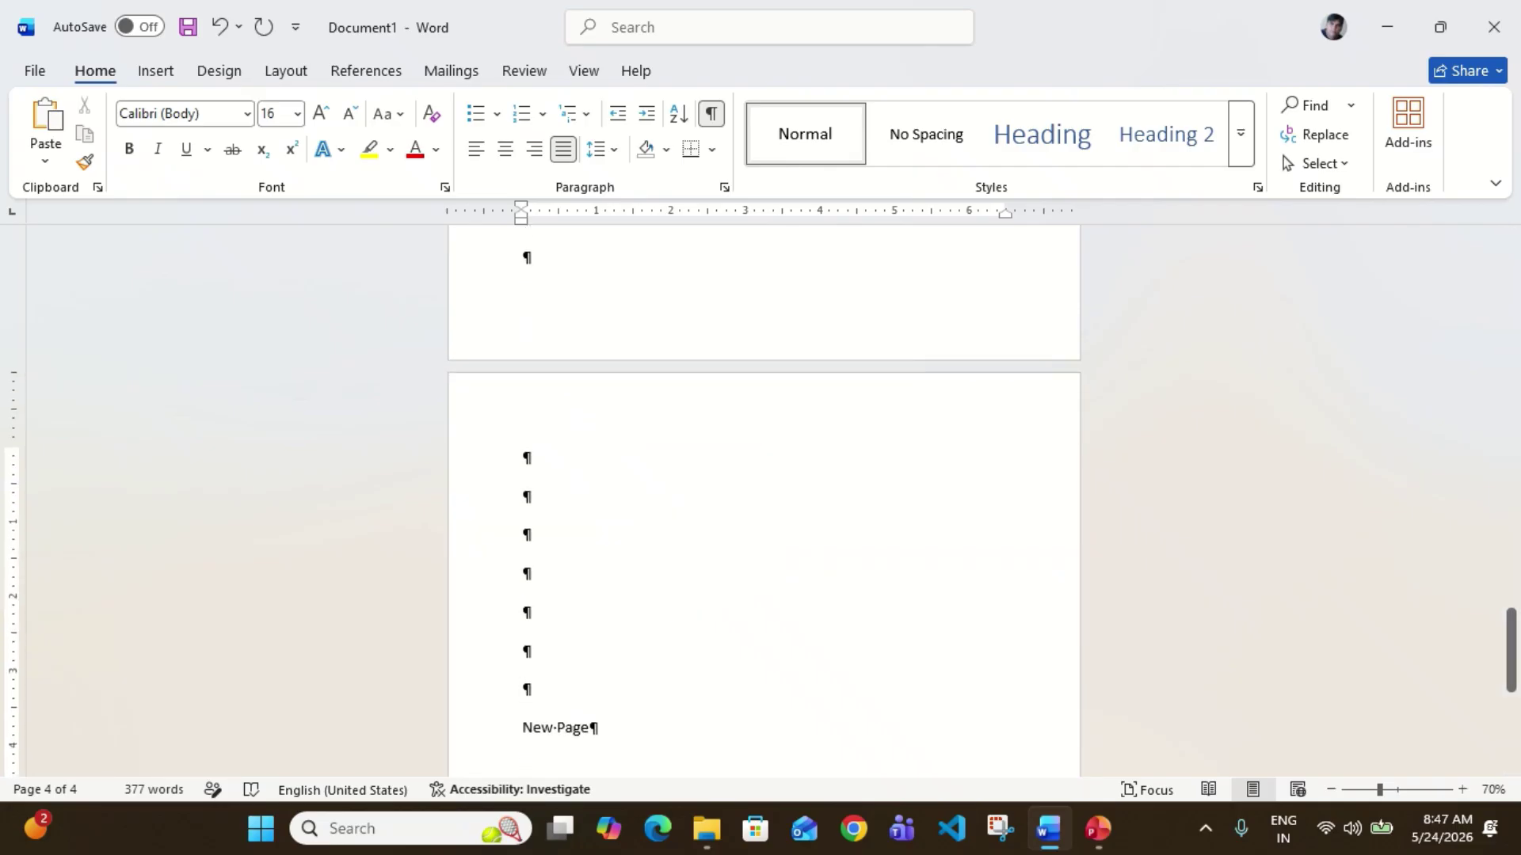
key("BackSpace")
key("BackSpace")
key("BackSpace")
key("BackSpace")
key("BackSpace")
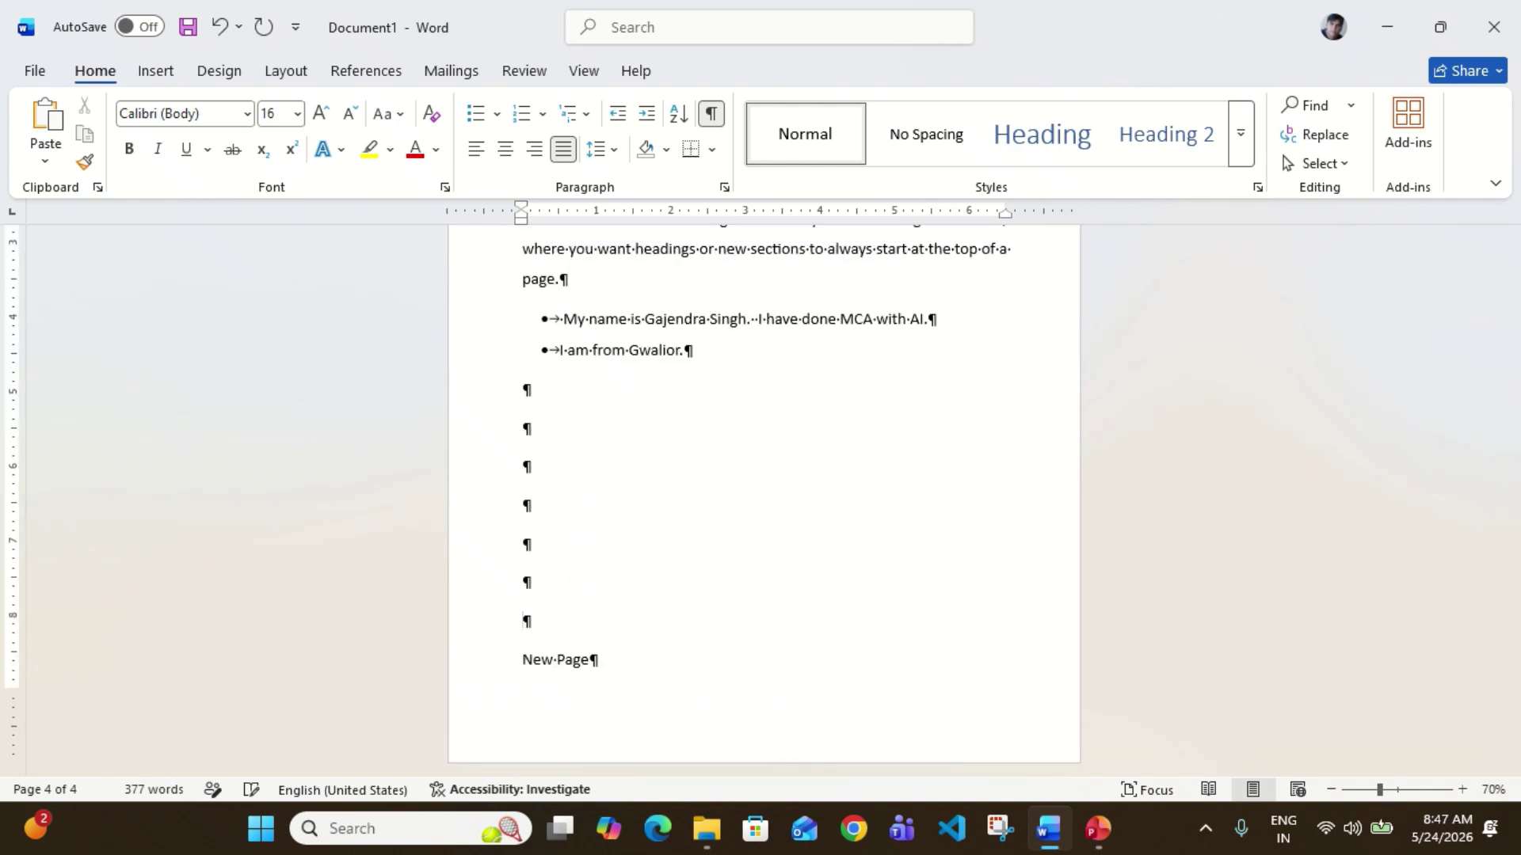
key("BackSpace")
key("BackSpace")
key("BackSpace")
key("BackSpace")
key("BackSpace")
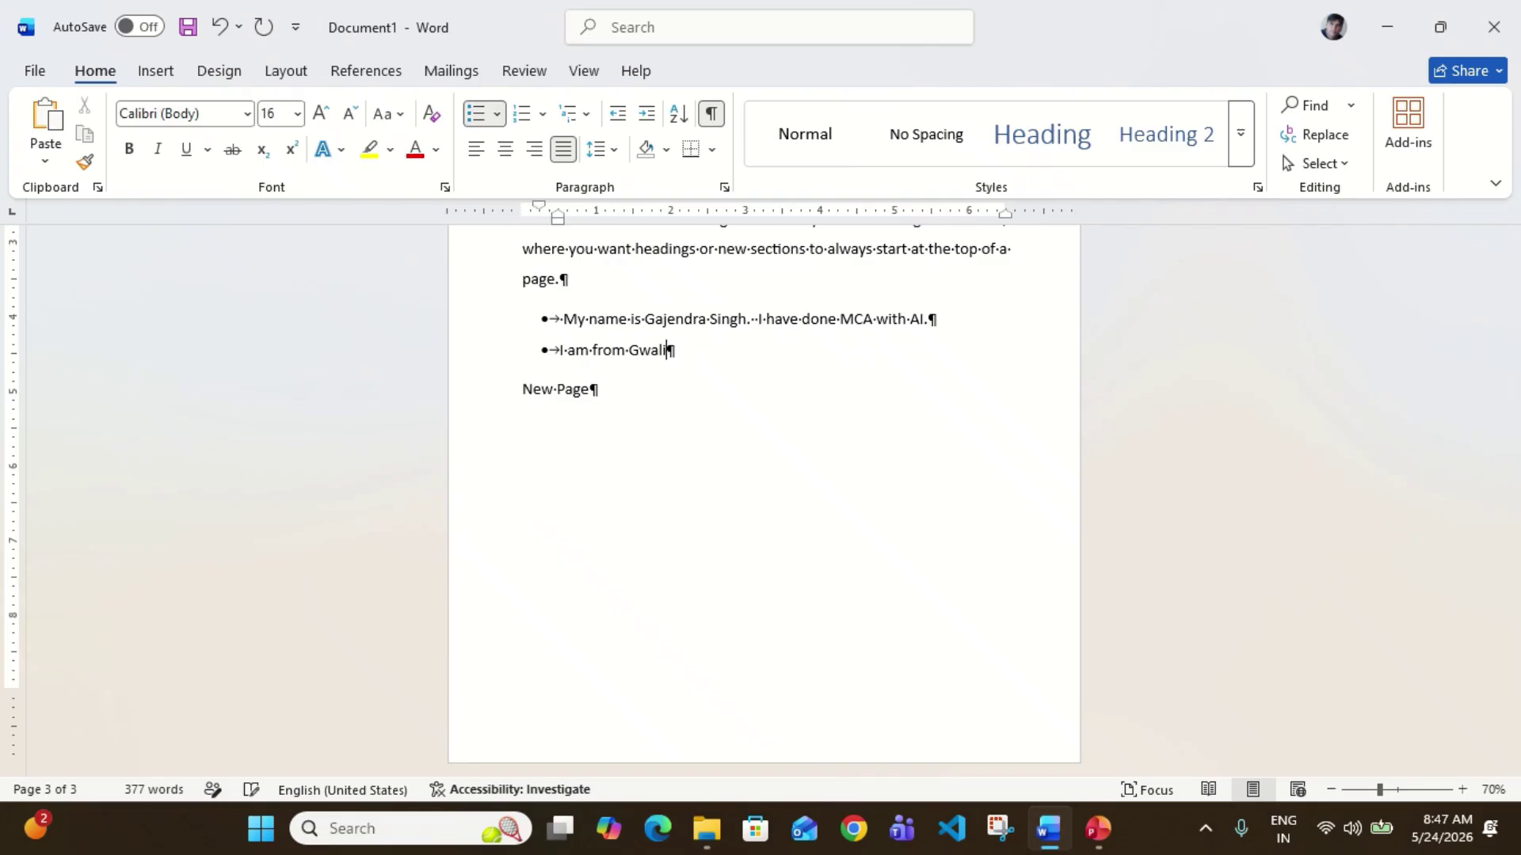
Step: Delete the two bulleted lines above "New Page" and hide the formatting marks
left_click(522, 389)
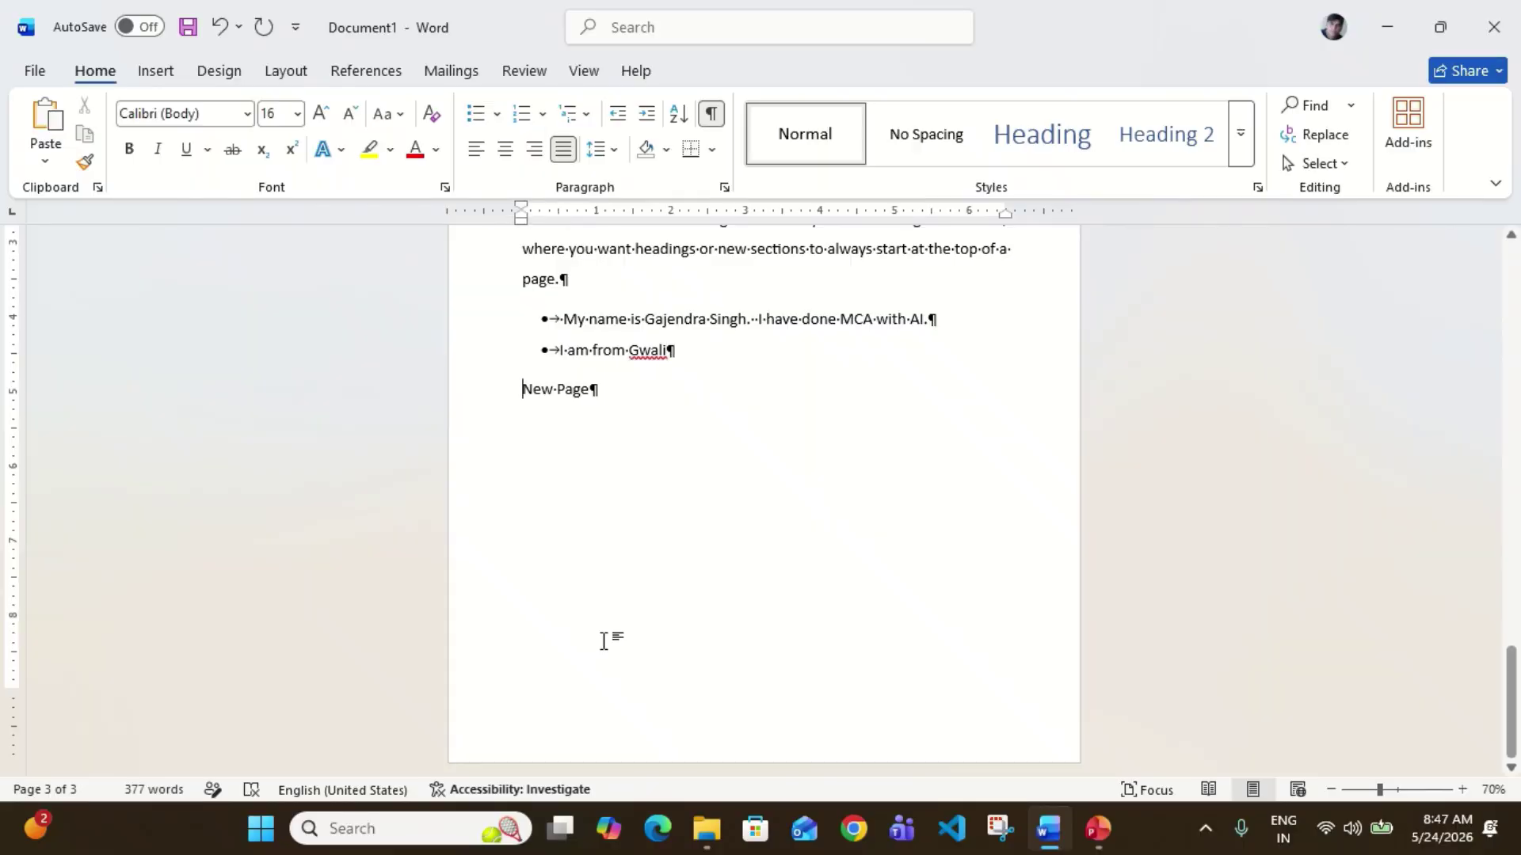
left_click_drag(703, 359, 553, 339)
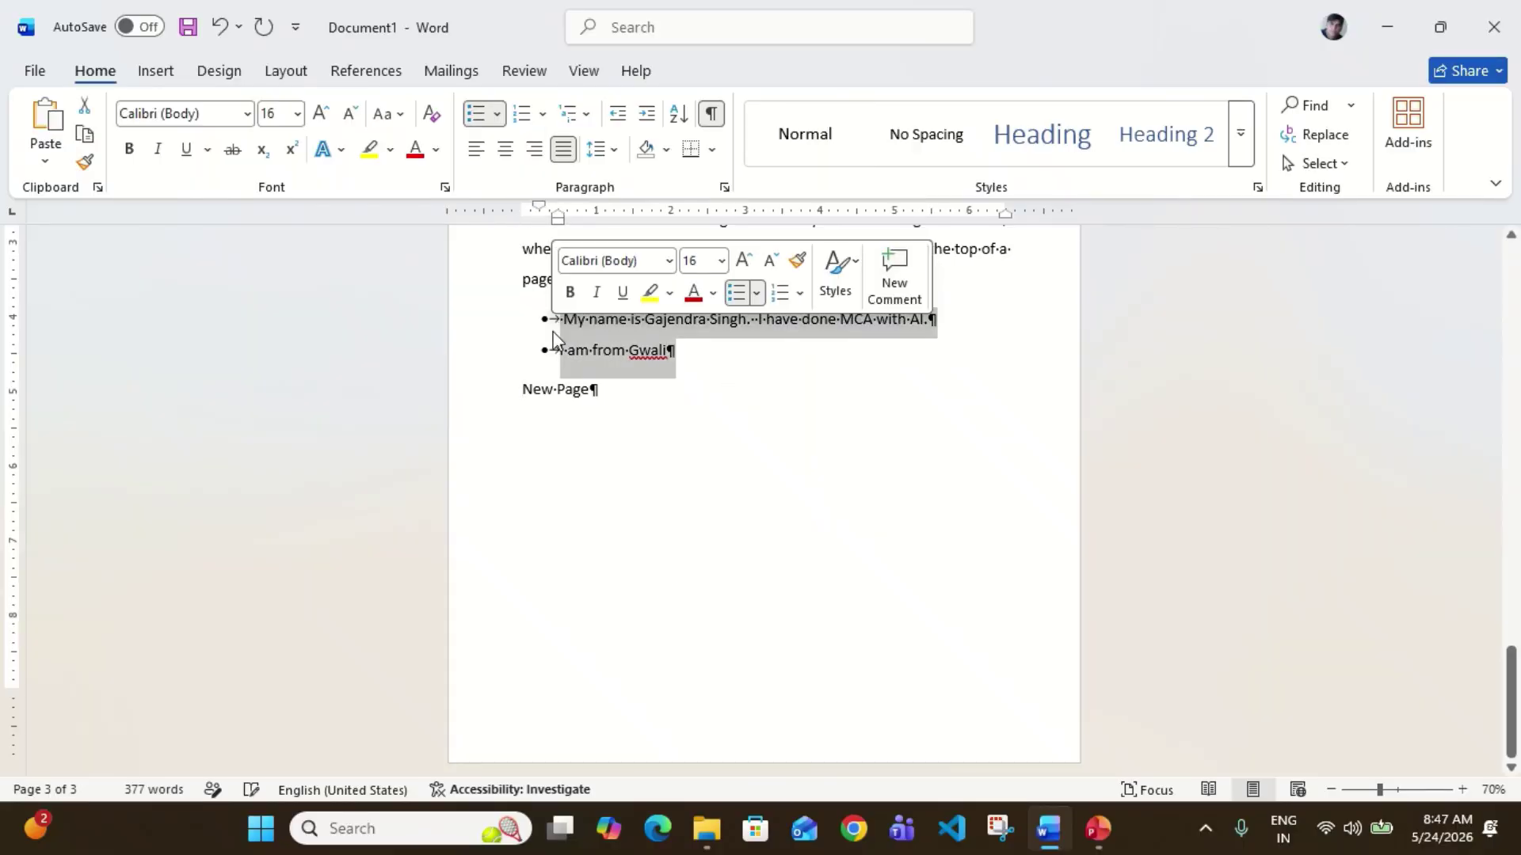
key("Delete")
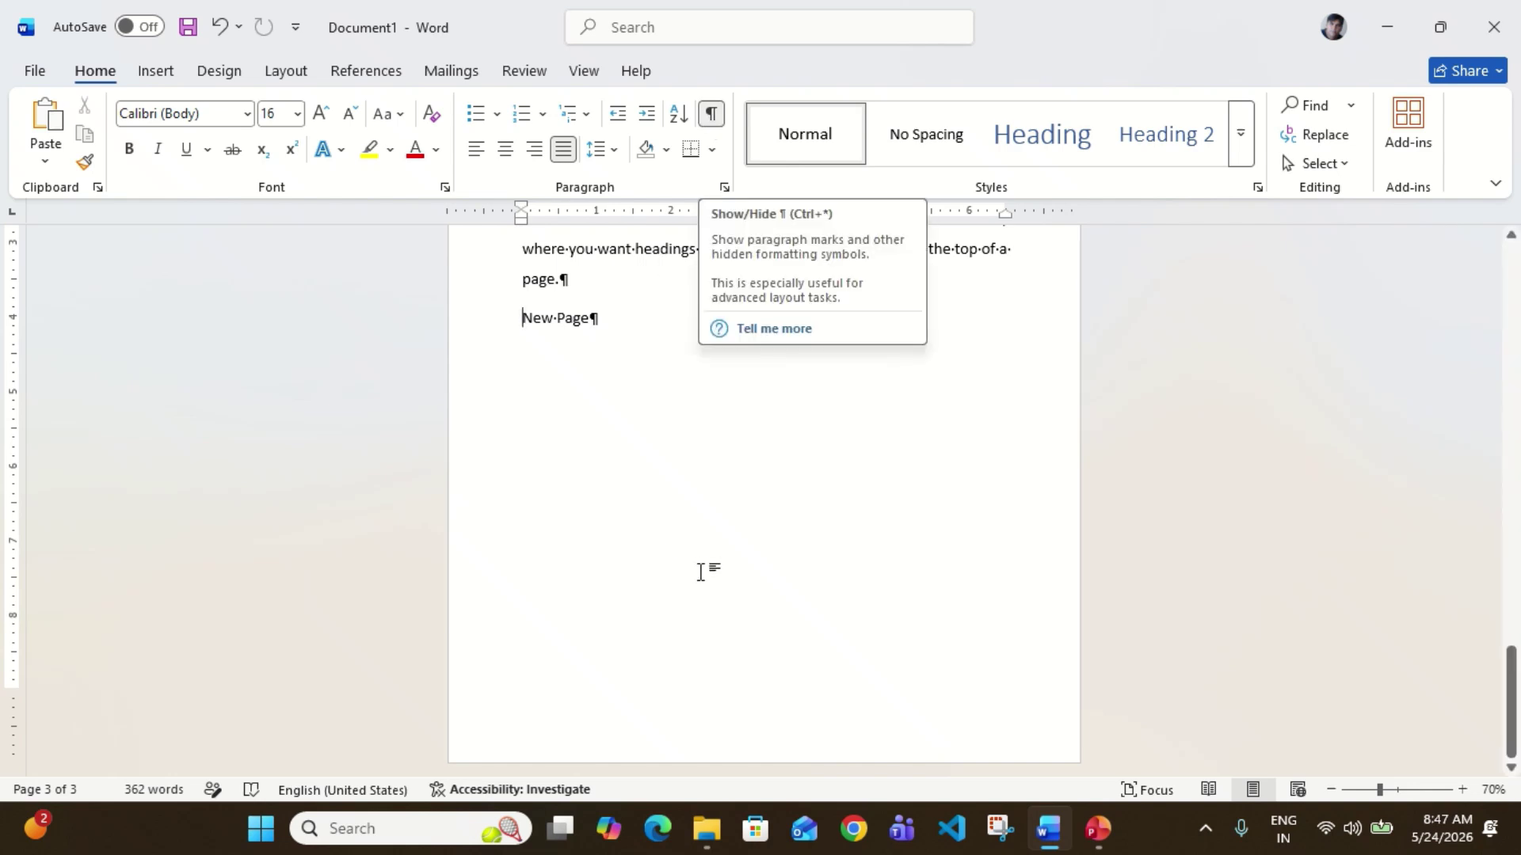
left_click(707, 113)
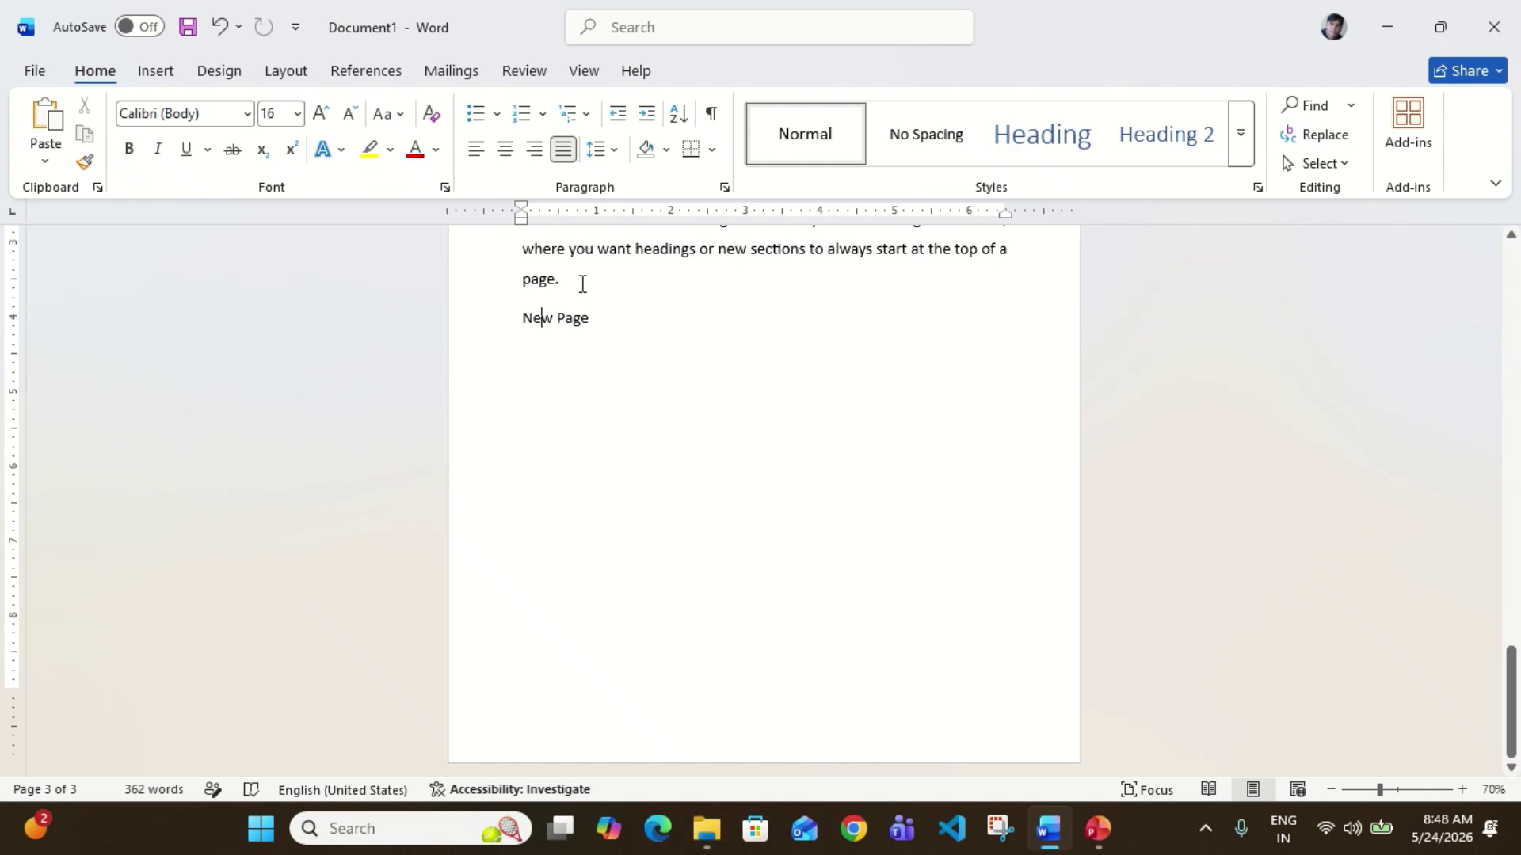
Step: Insert a page break before "New Page" and remove the empty line above it on the new page
left_click(155, 72)
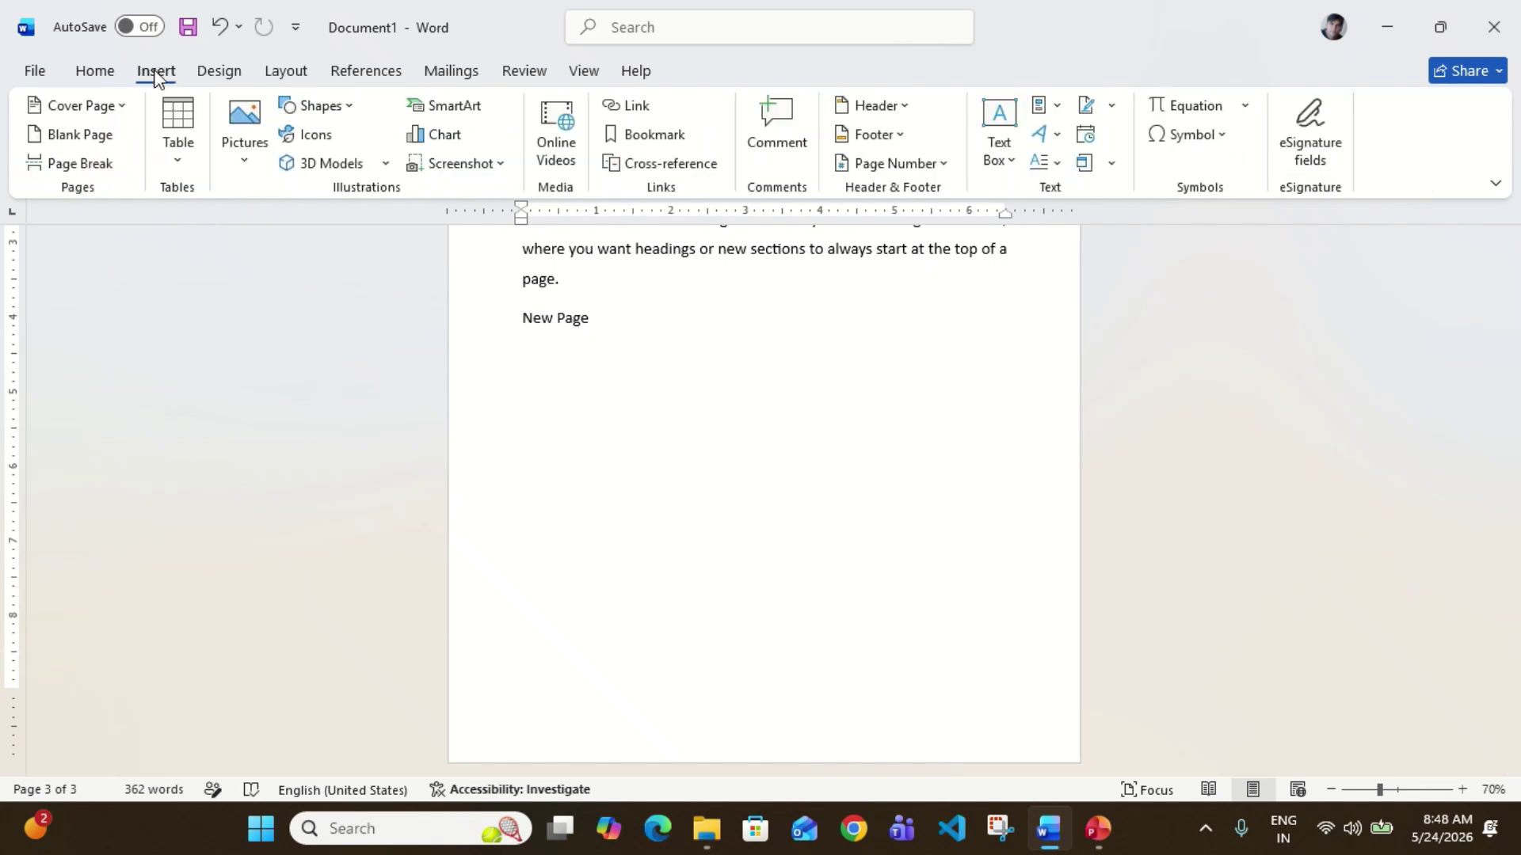
left_click(88, 166)
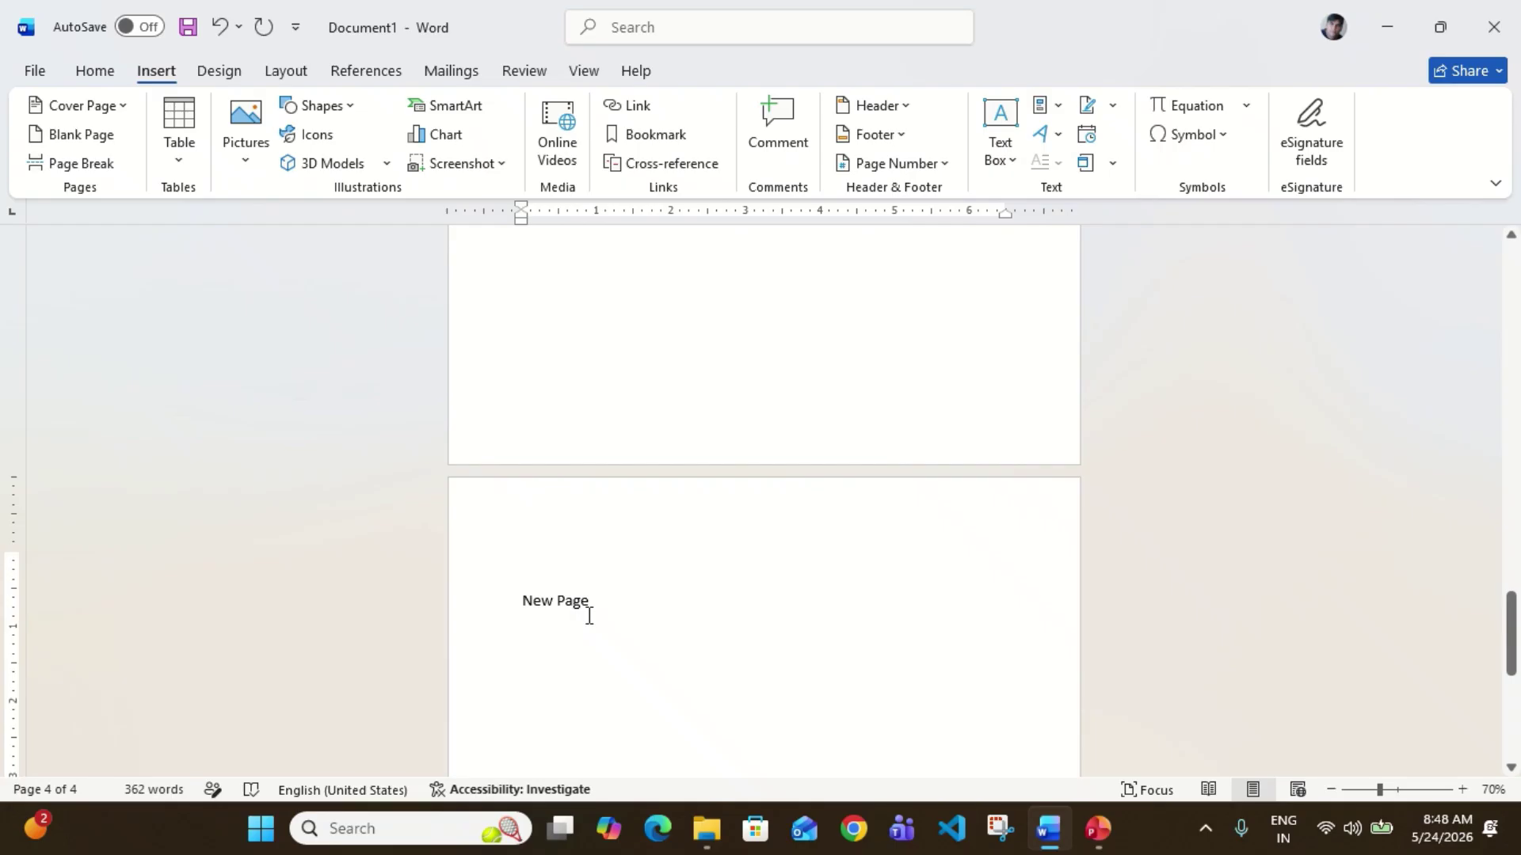
key("Delete")
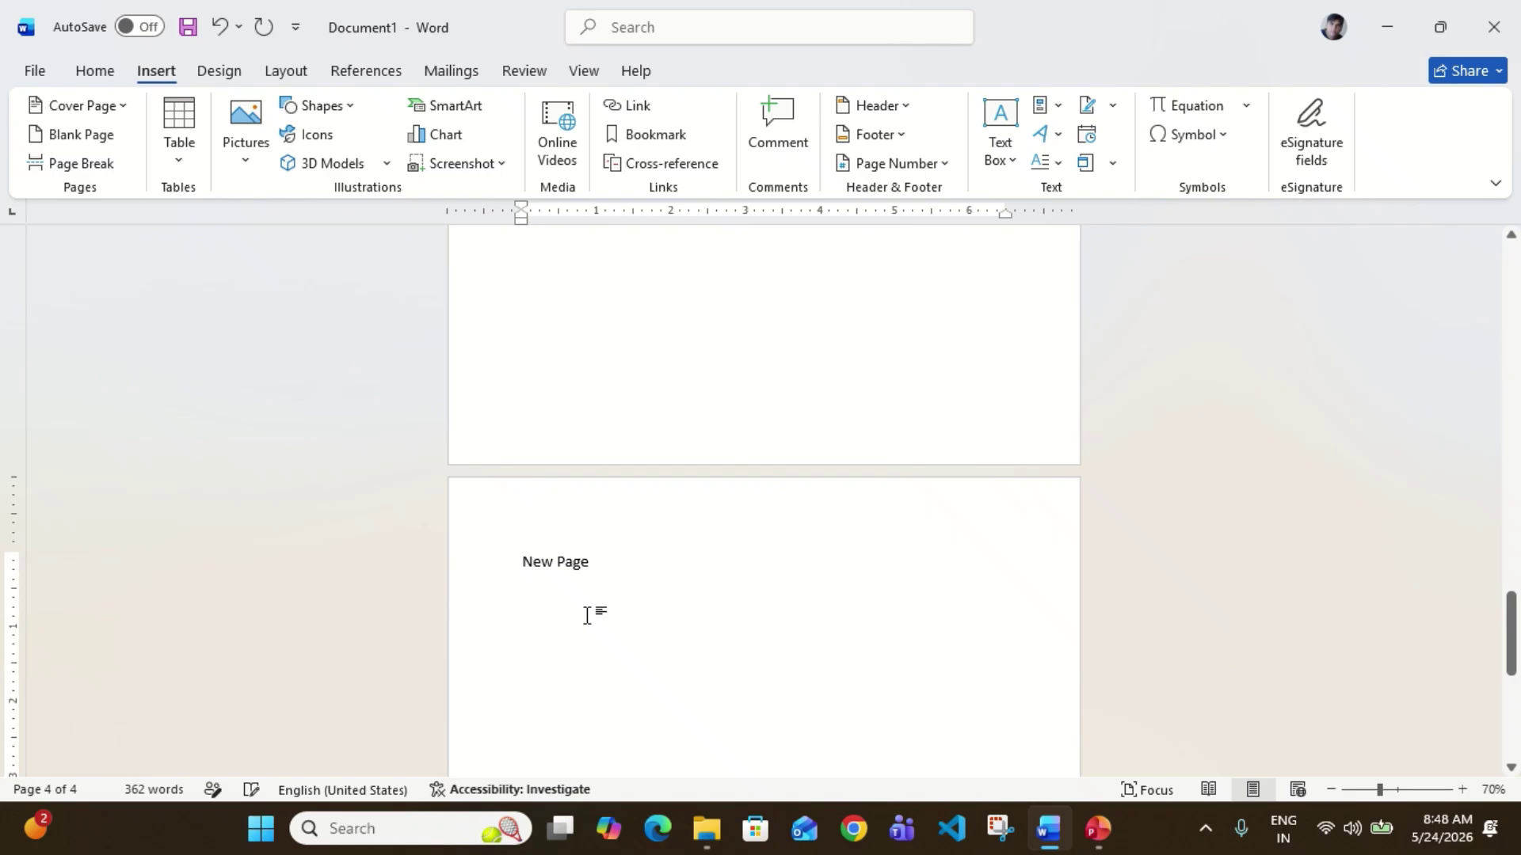
Step: Show the formatting marks and examine the page break between the last bulleted paragraph and "New Page"
scroll(586, 615, "up", 10)
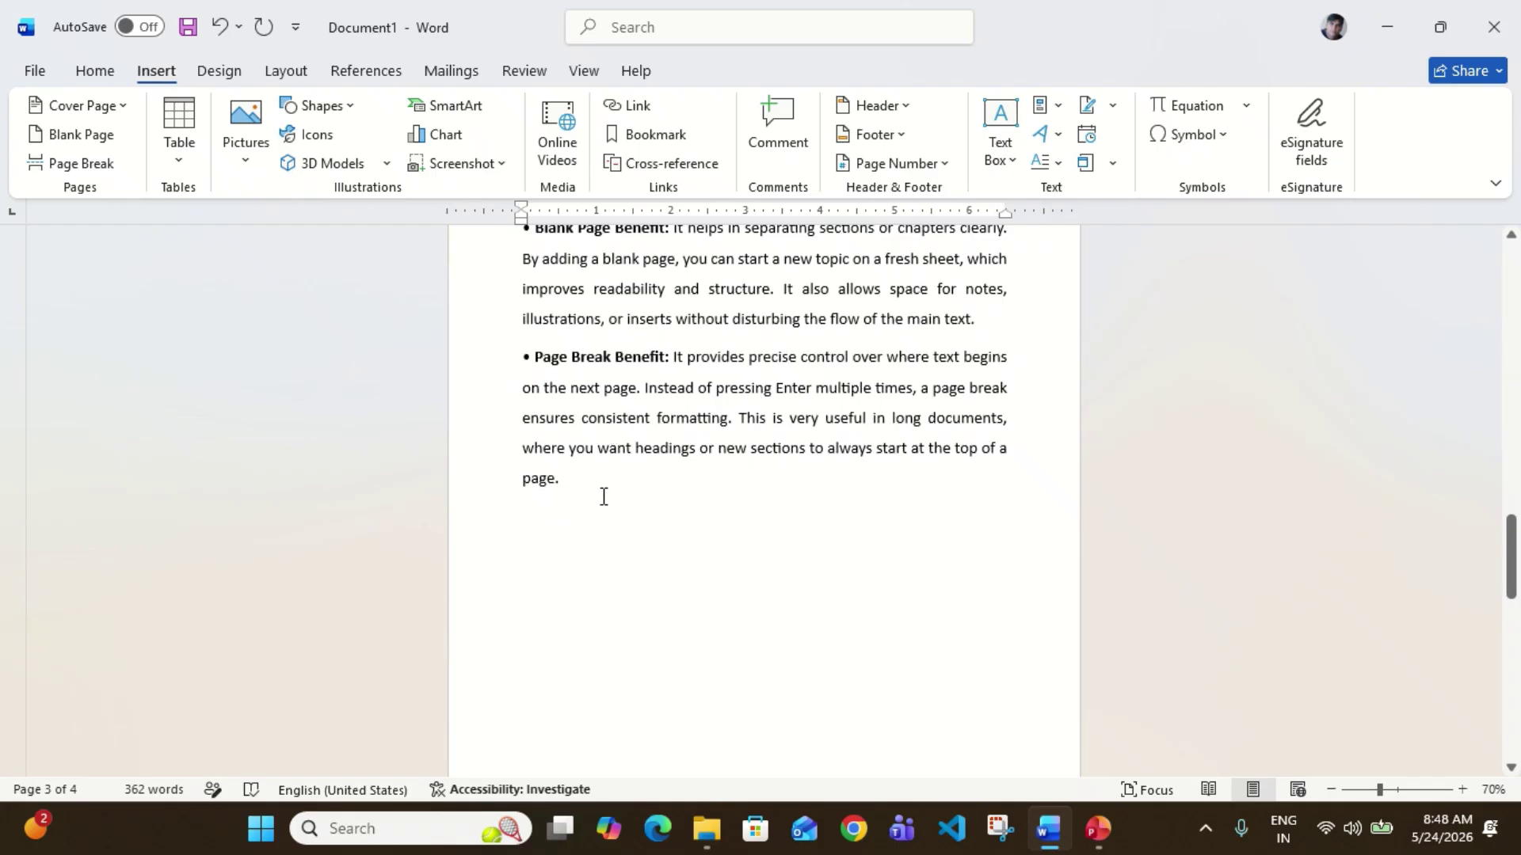
left_click(95, 71)
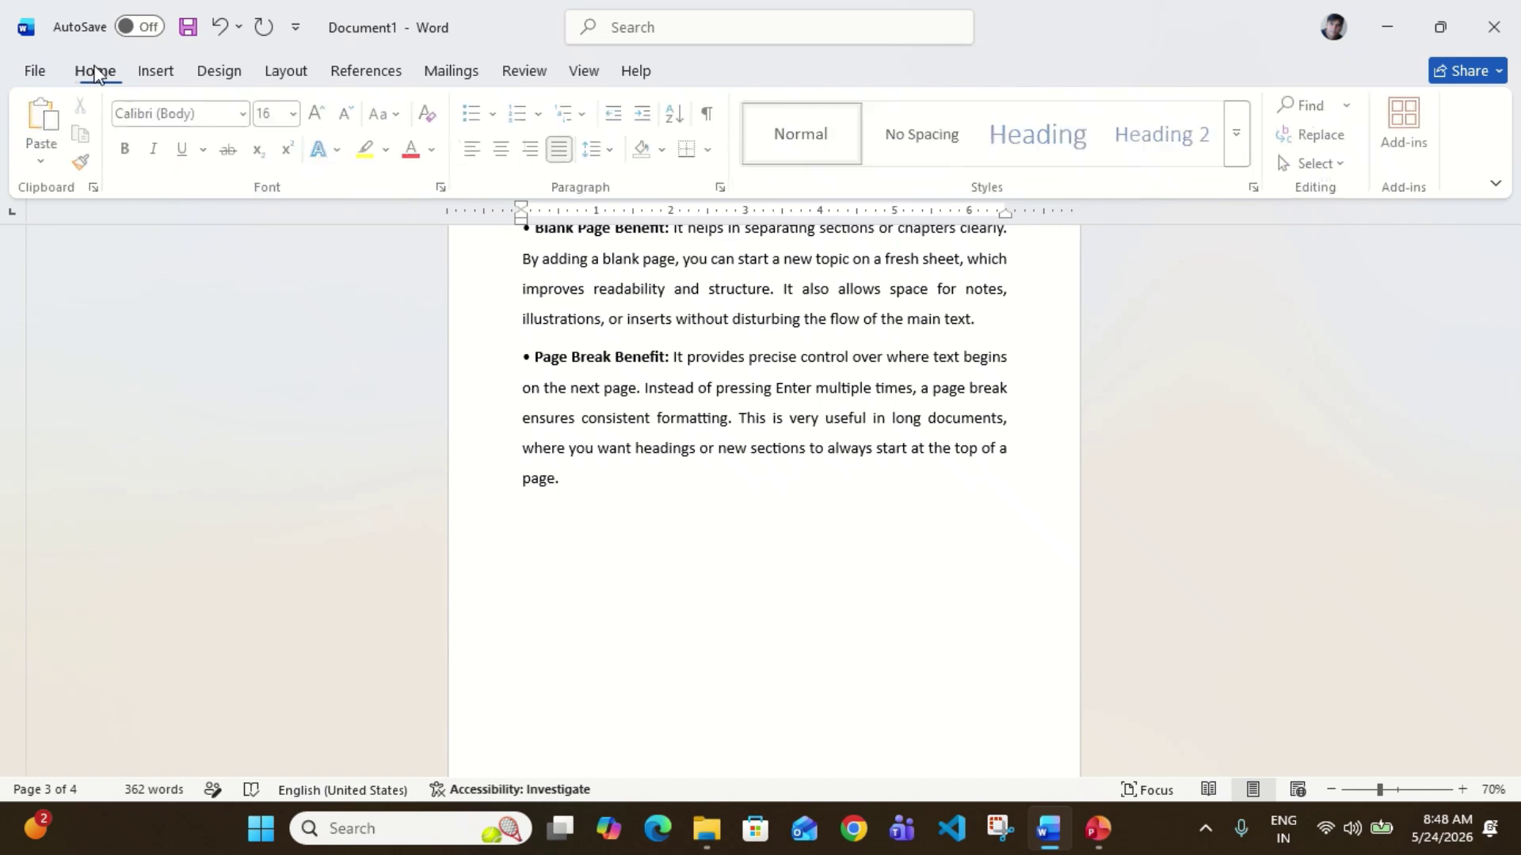
left_click(711, 114)
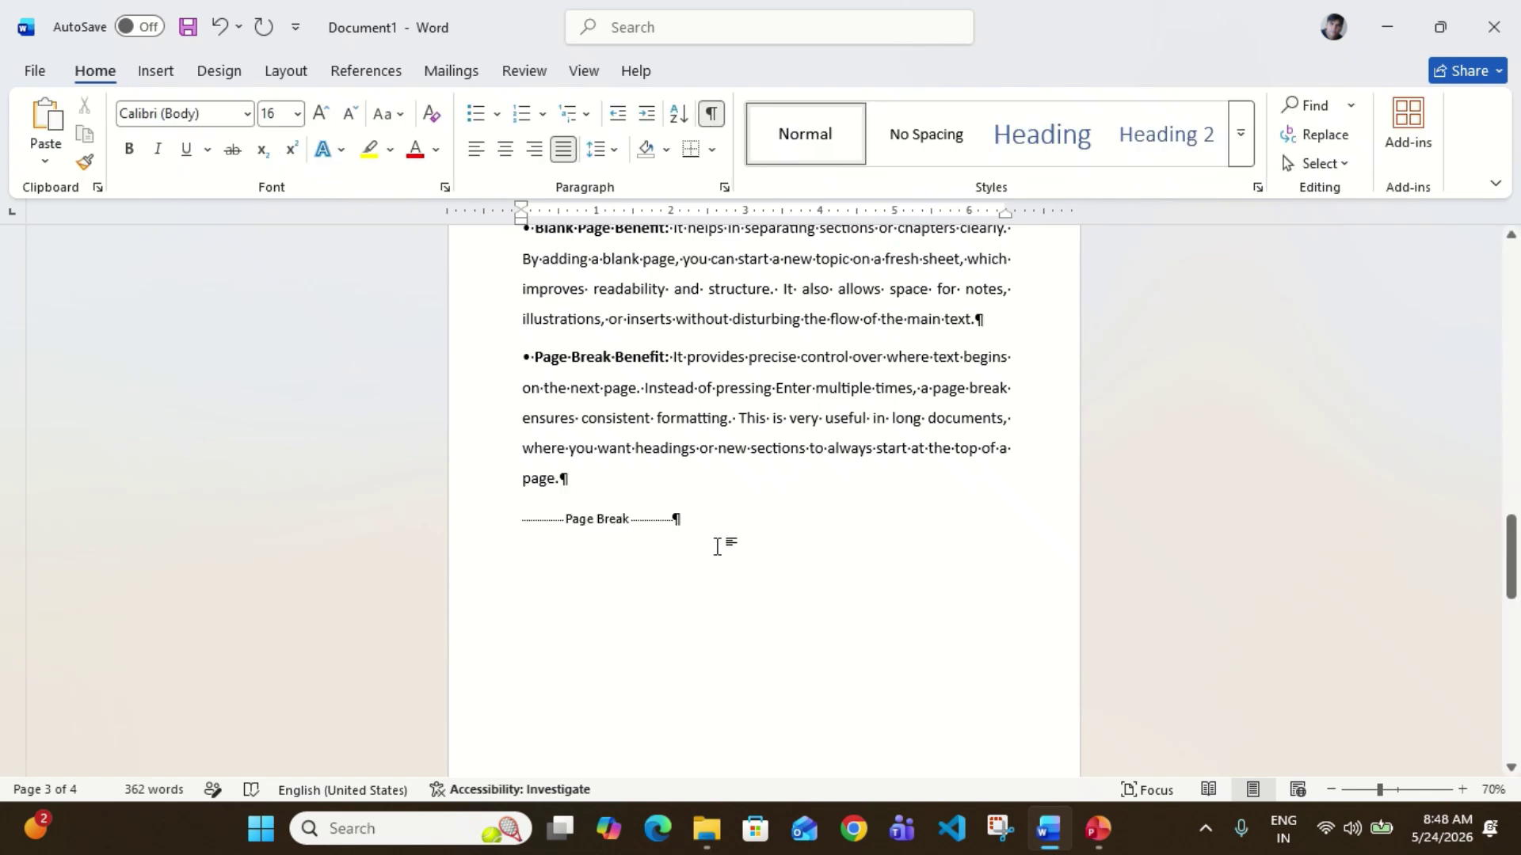
scroll(721, 546, "down", 1)
scroll(722, 557, "down", 2)
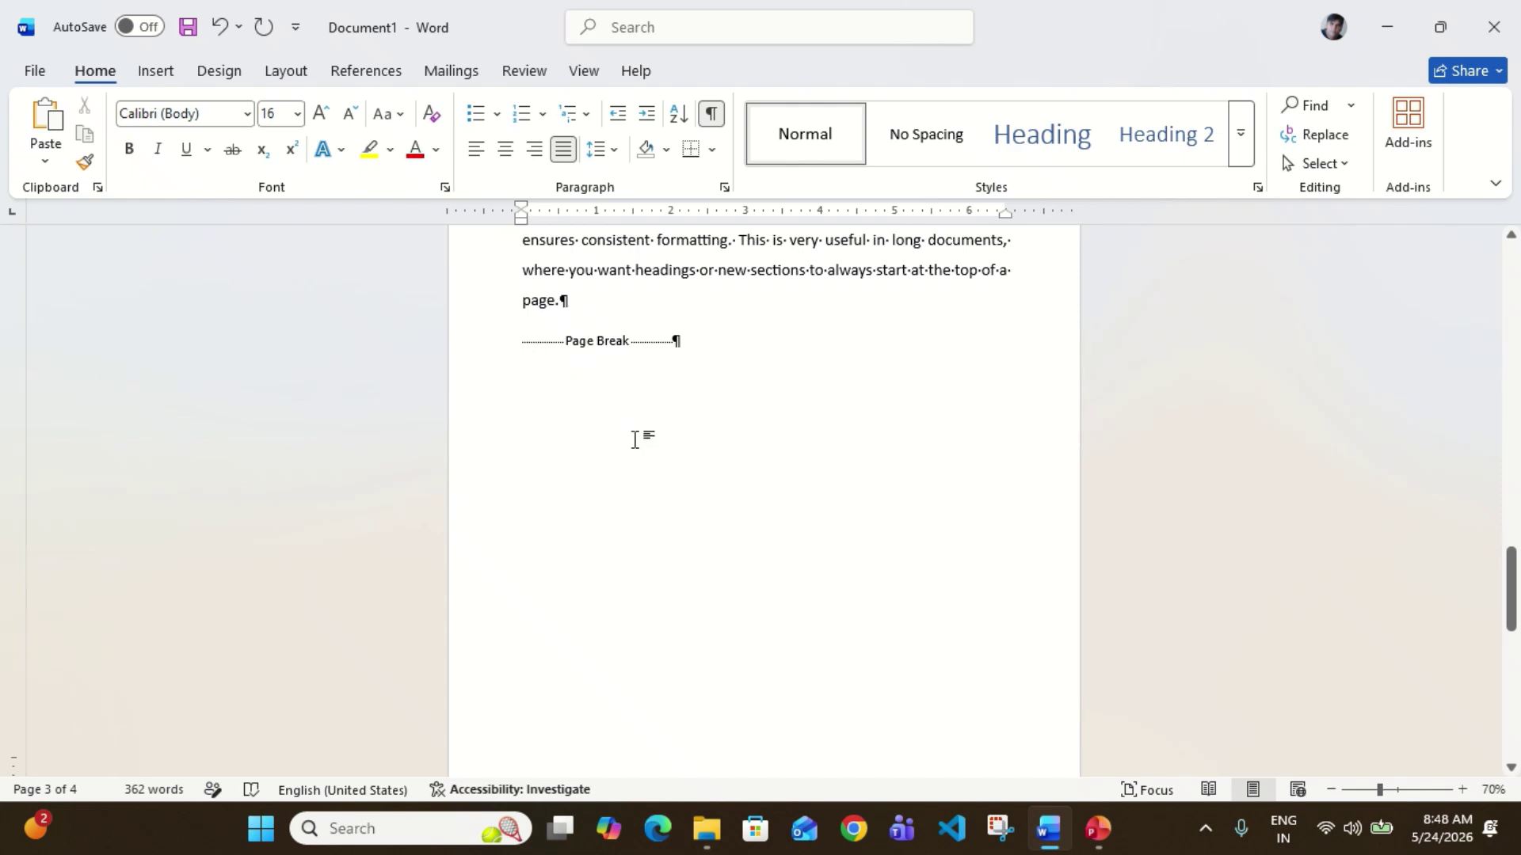
scroll(635, 438, "down", 5)
left_click(522, 508)
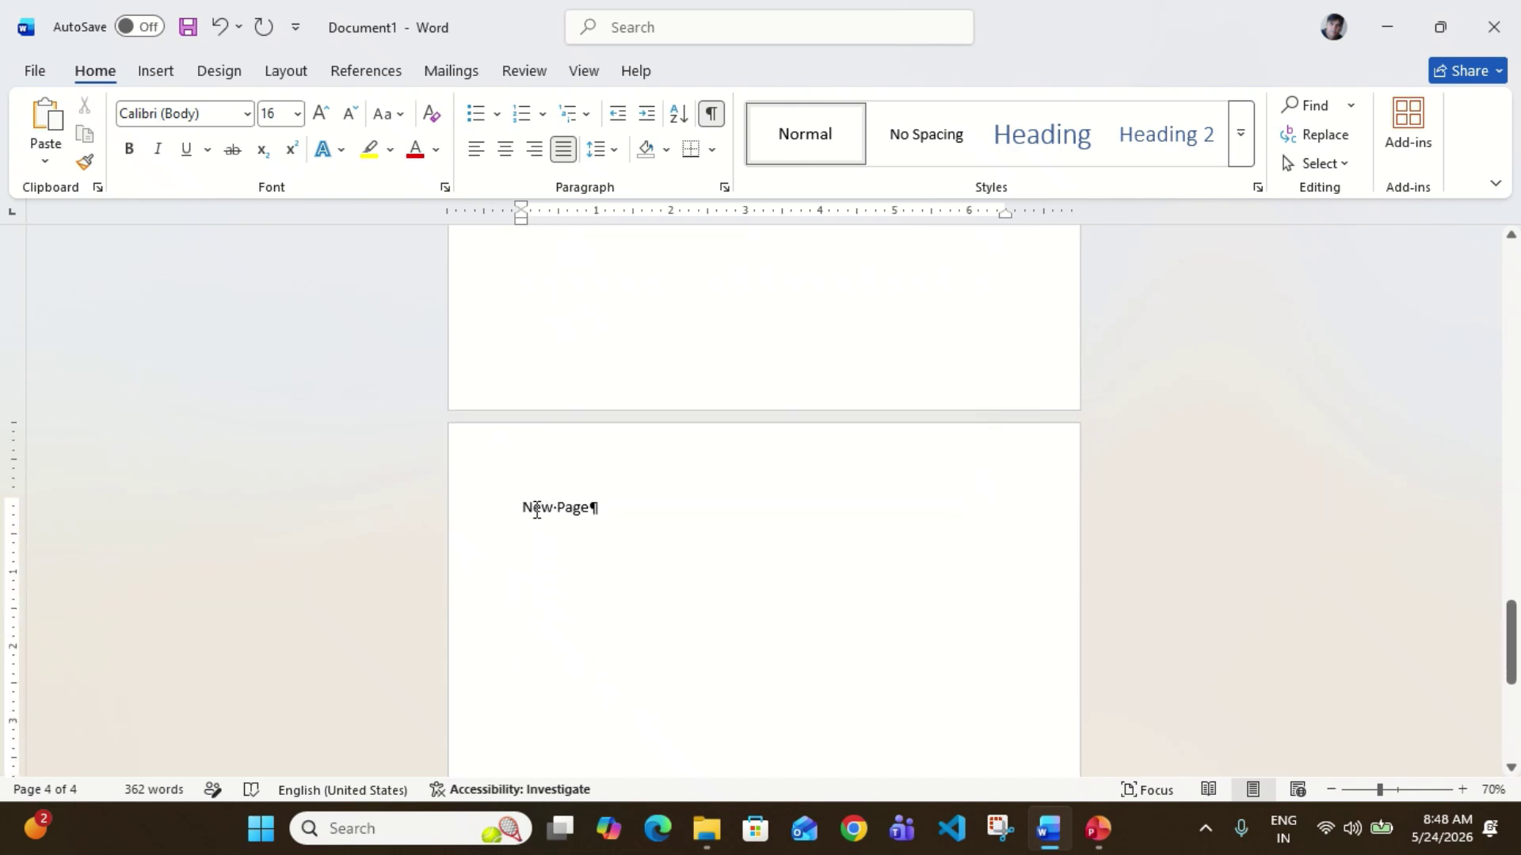
Step: Add a line below the "Page Break Benefit" paragraph reading "My name is" followed by the person's full name
scroll(584, 475, "up", 5)
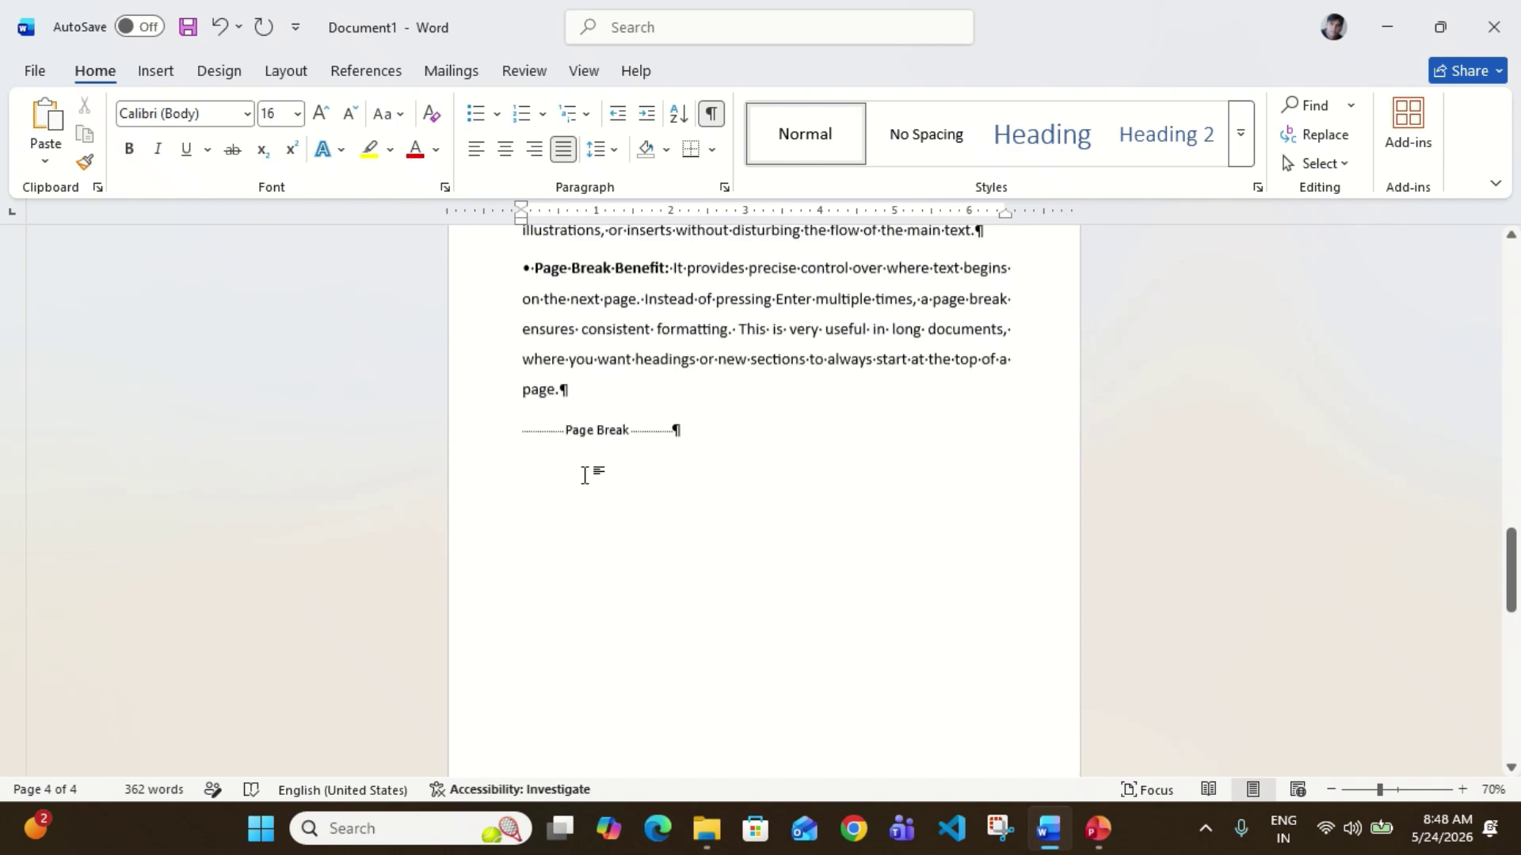
left_click(597, 396)
key("Return")
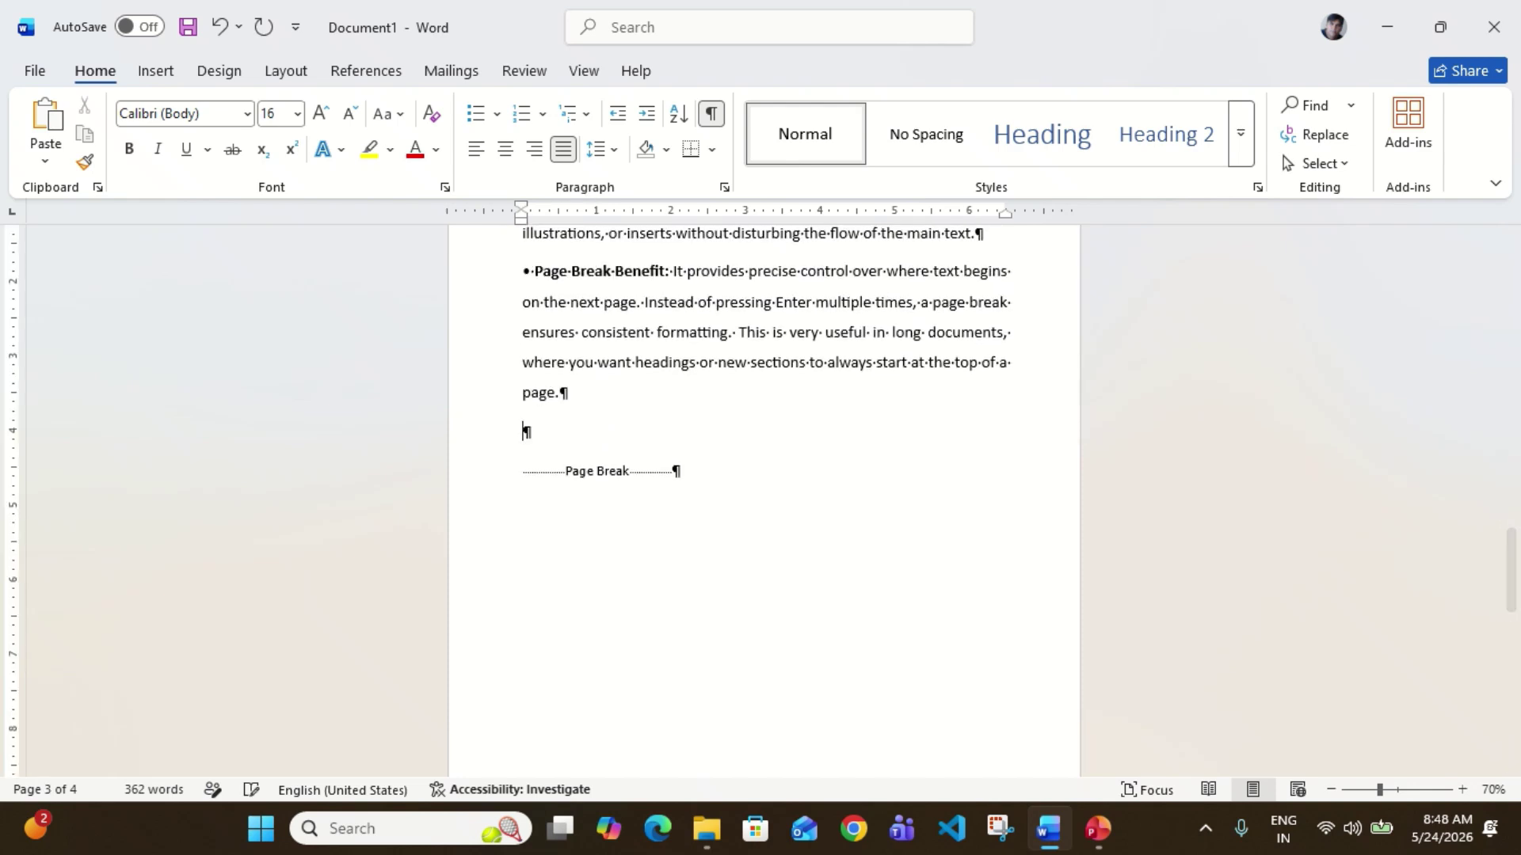
type("My anem")
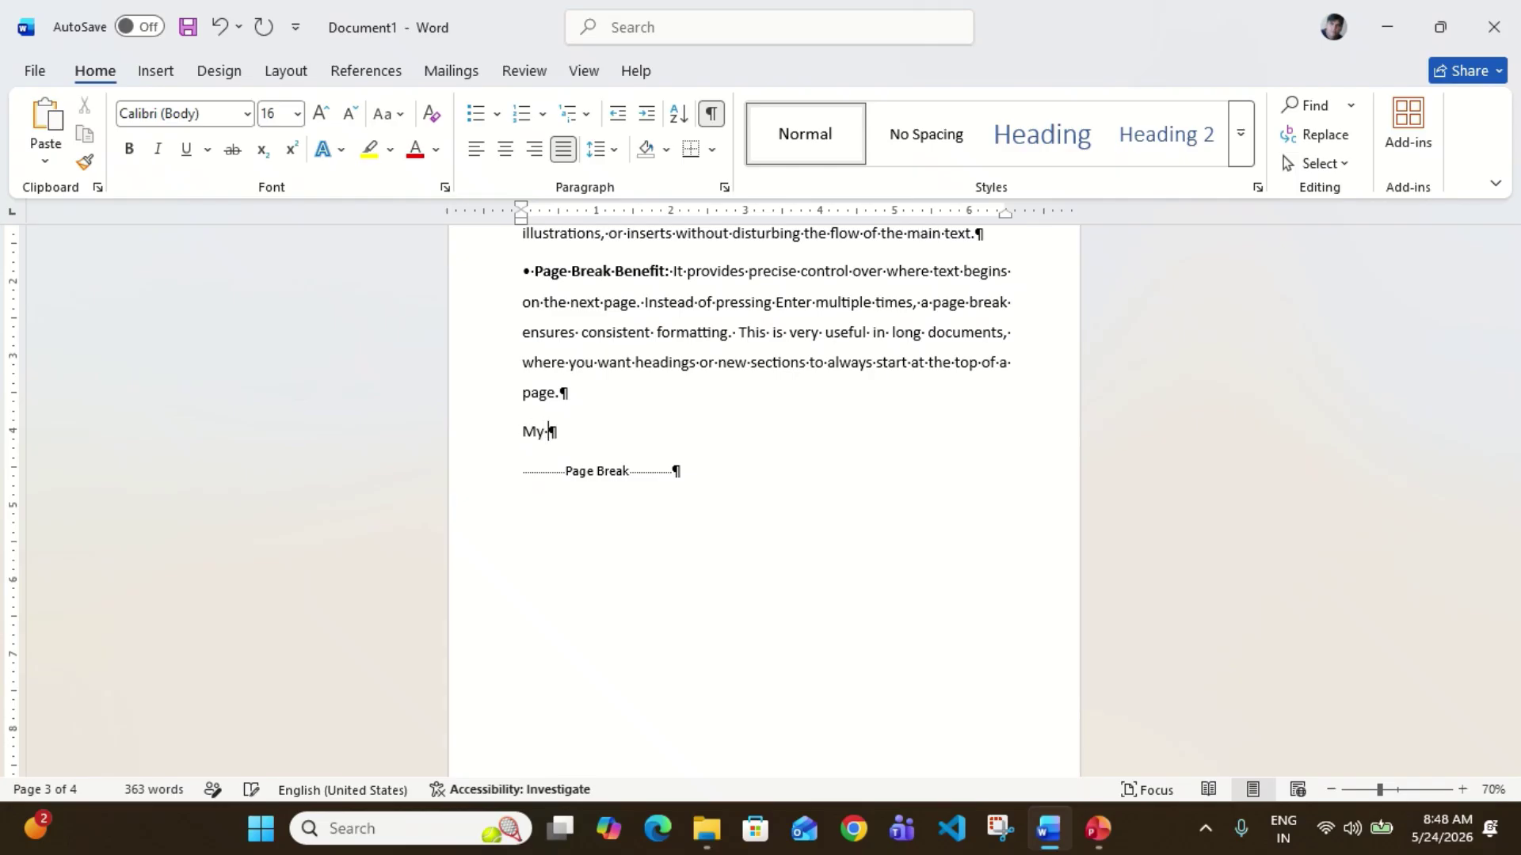
key("BackSpace")
key("BackSpace")
key("BackSpace")
key("BackSpace")
type("name is")
key("BackSpace")
key("BackSpace")
type("s Gajendra singh")
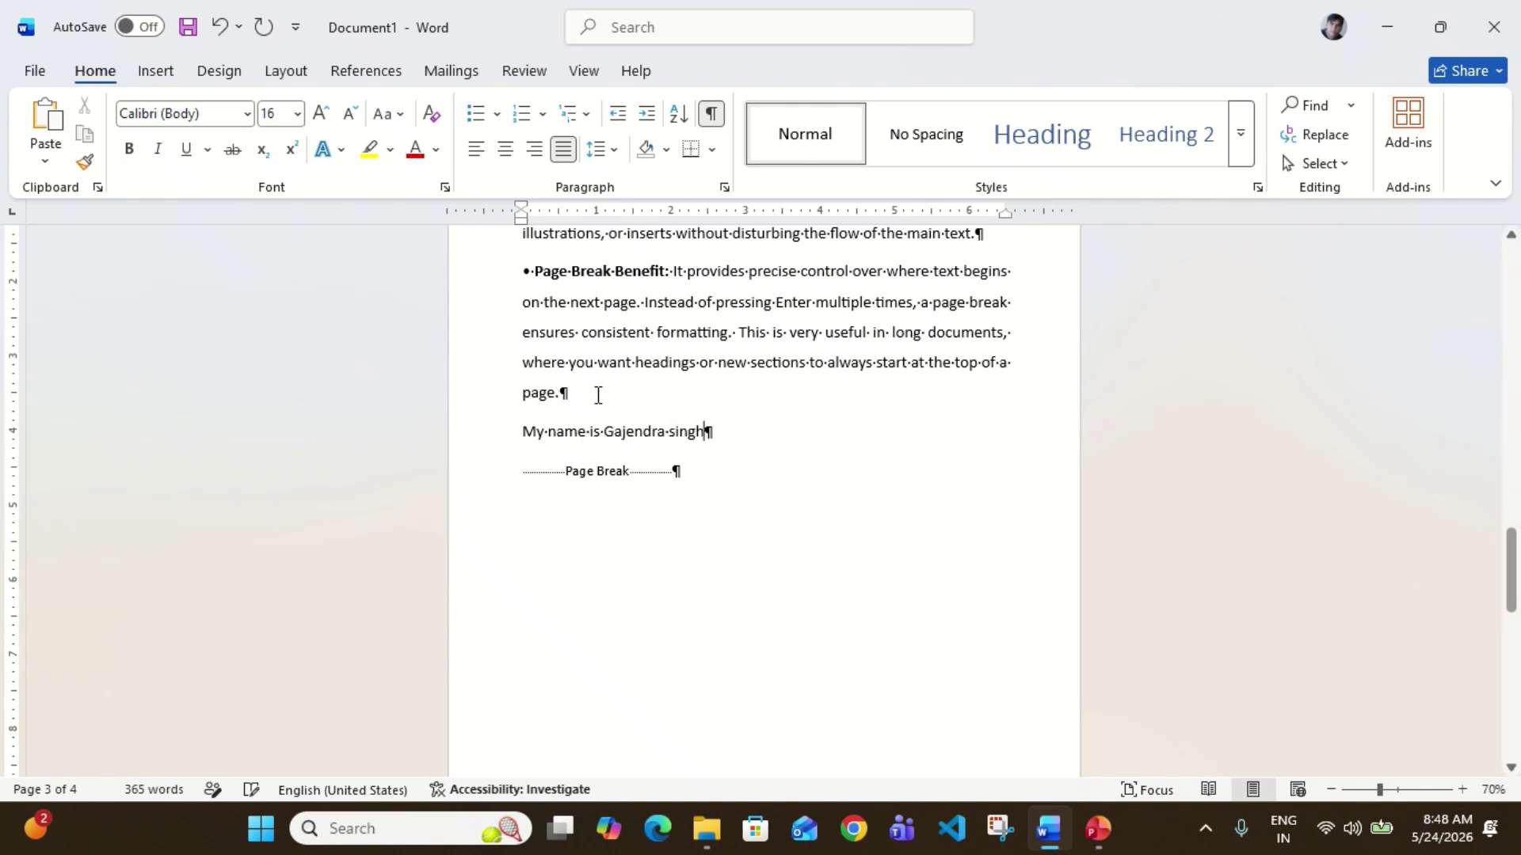
Step: Add five empty paragraphs between the name line and the page break
key("Return")
key("Return")
key("Return")
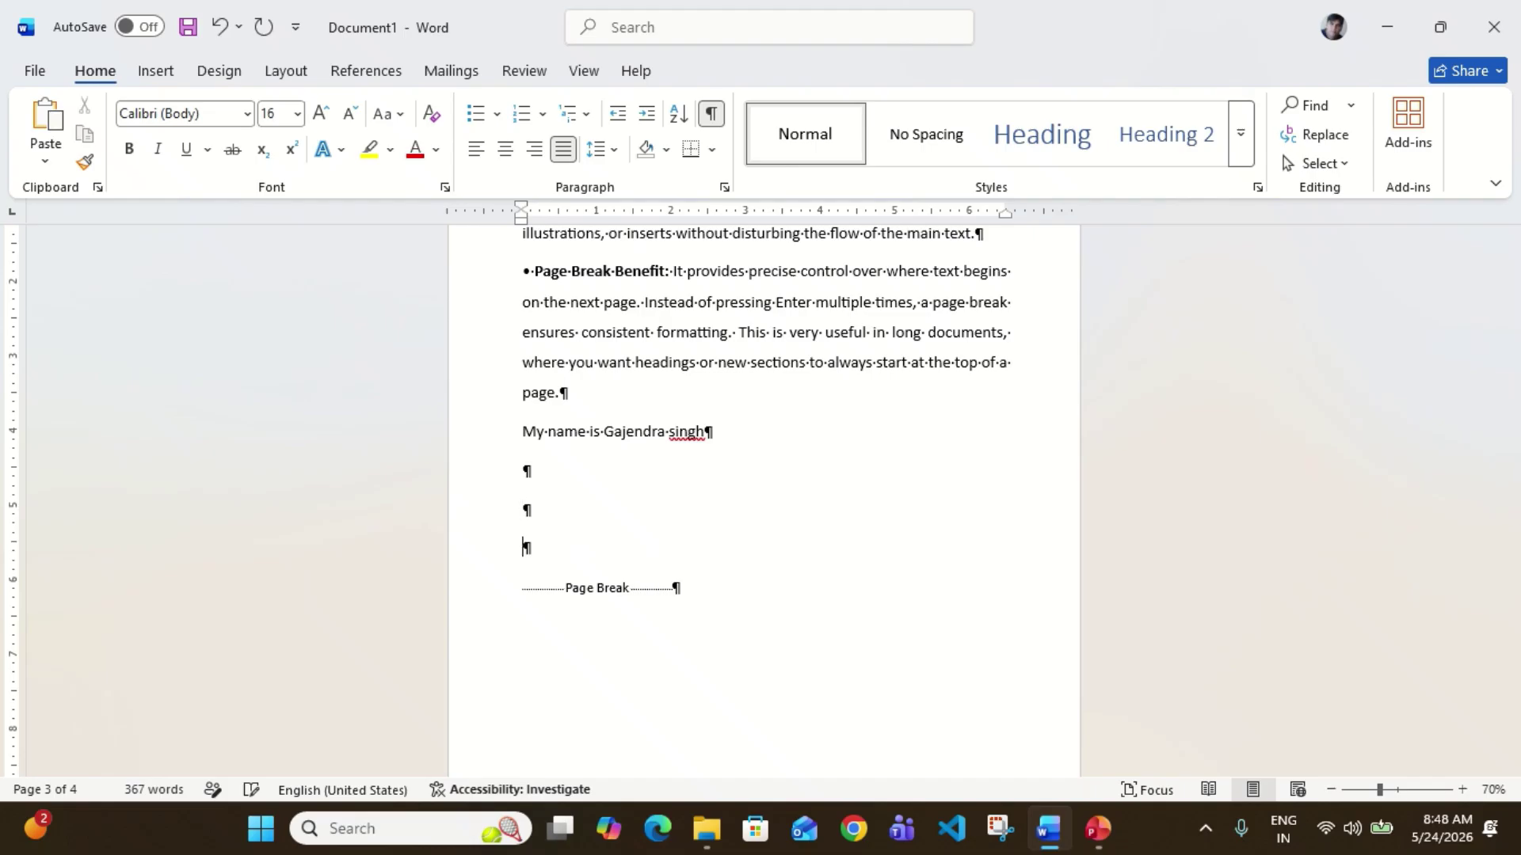
key("Return")
key("Return")
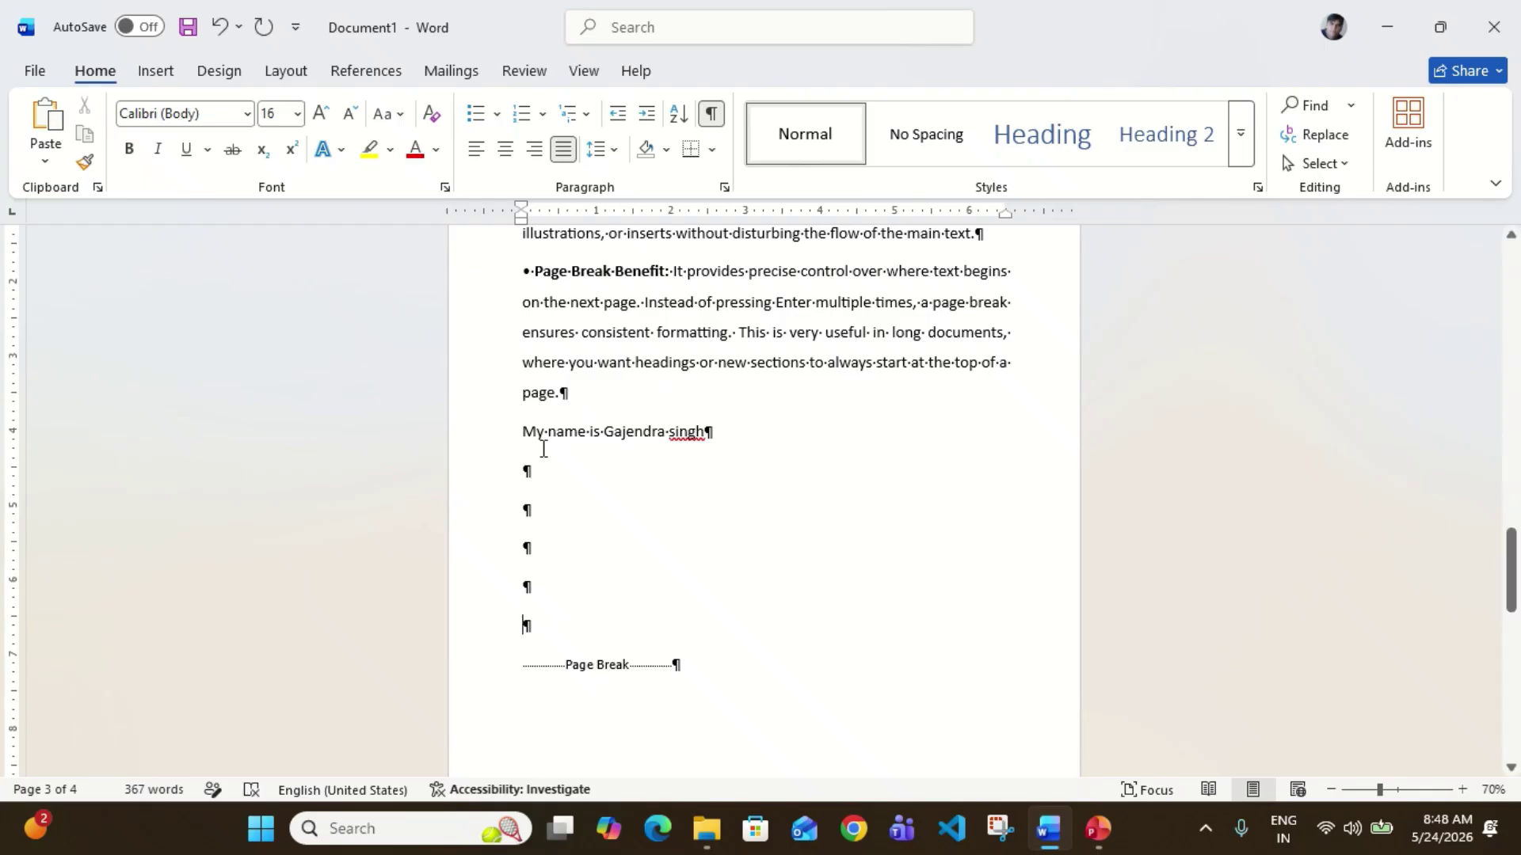
Step: Examine how the added empty paragraphs affect the page break and the position of "New Page" on the following page
scroll(563, 572, "down", 2)
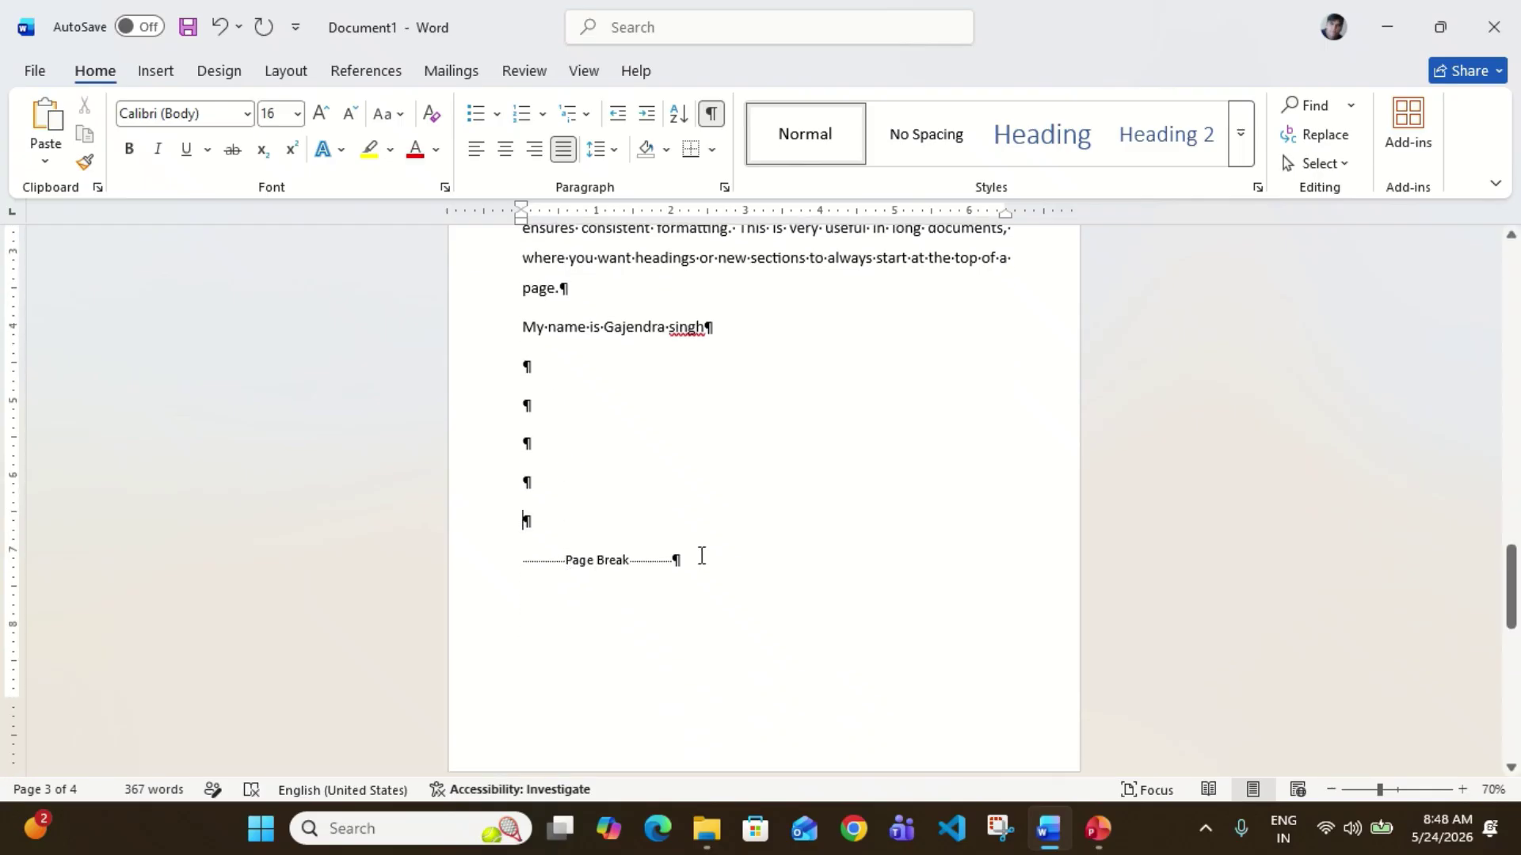
scroll(702, 556, "down", 5)
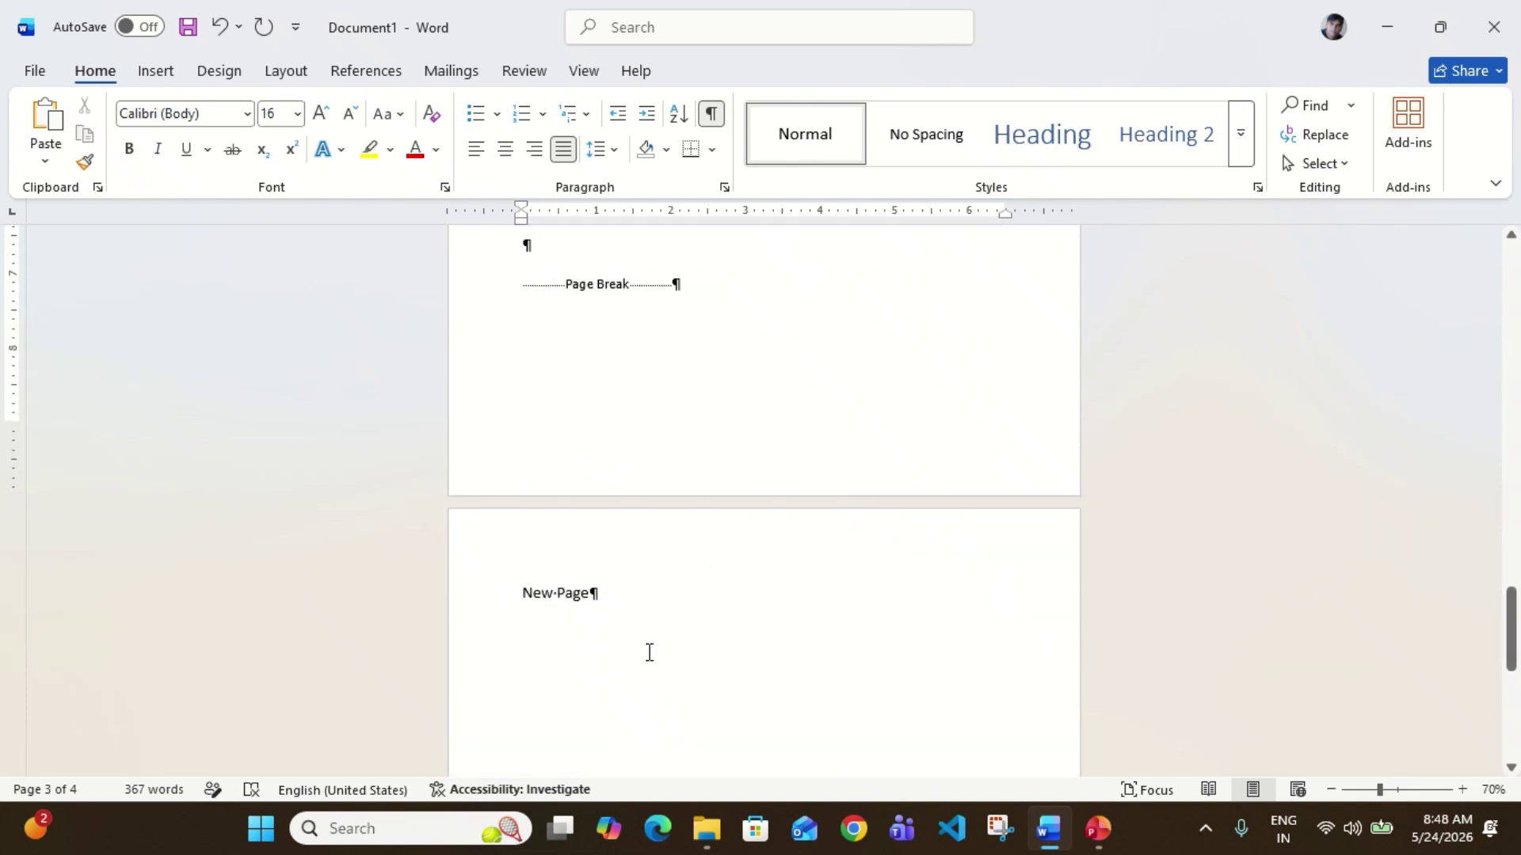
scroll(649, 652, "up", 5)
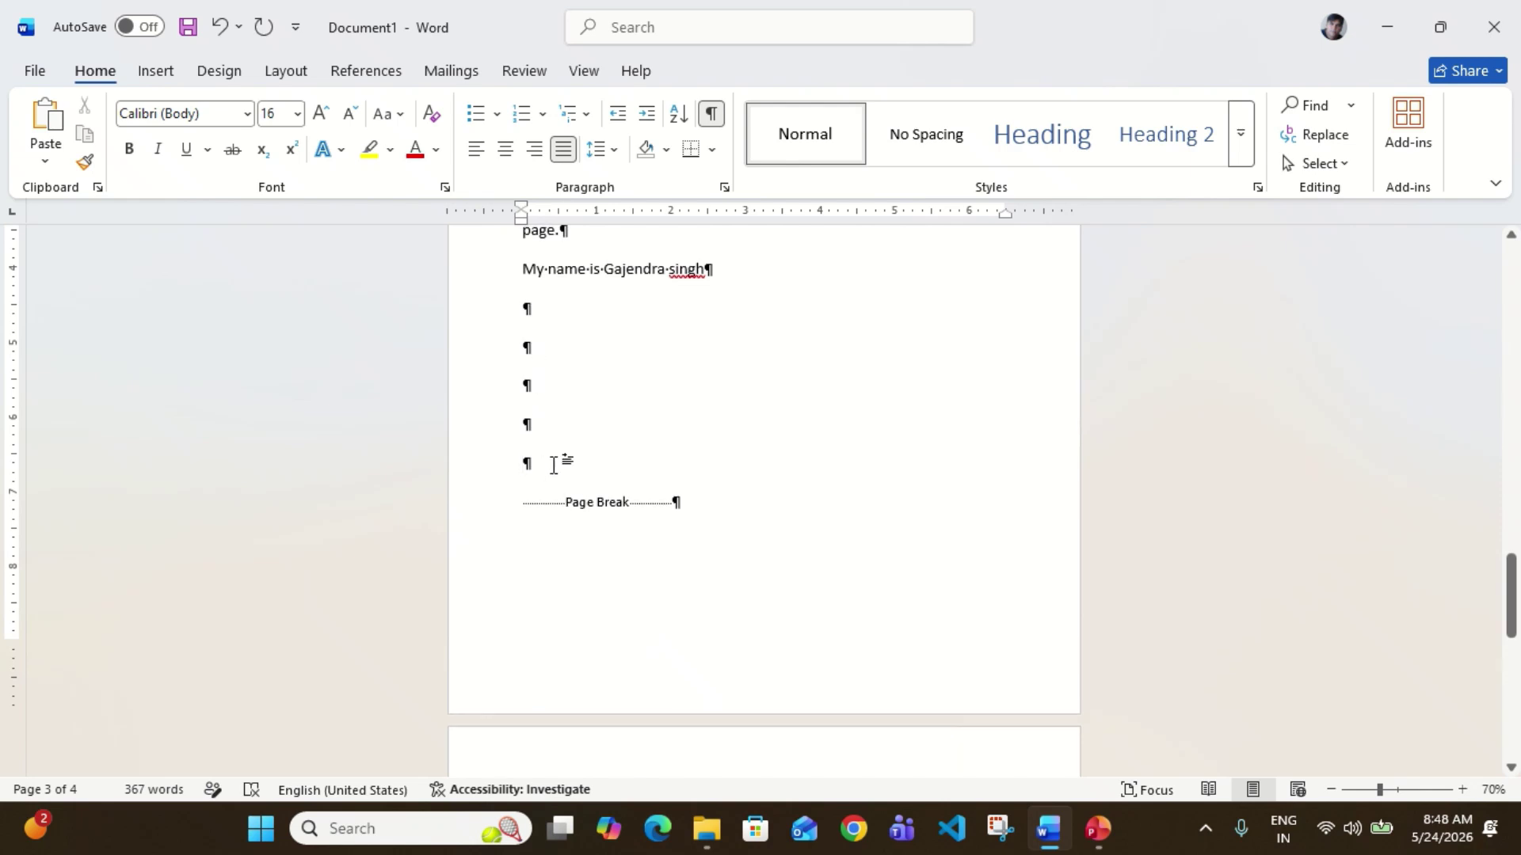
scroll(554, 464, "down", 3)
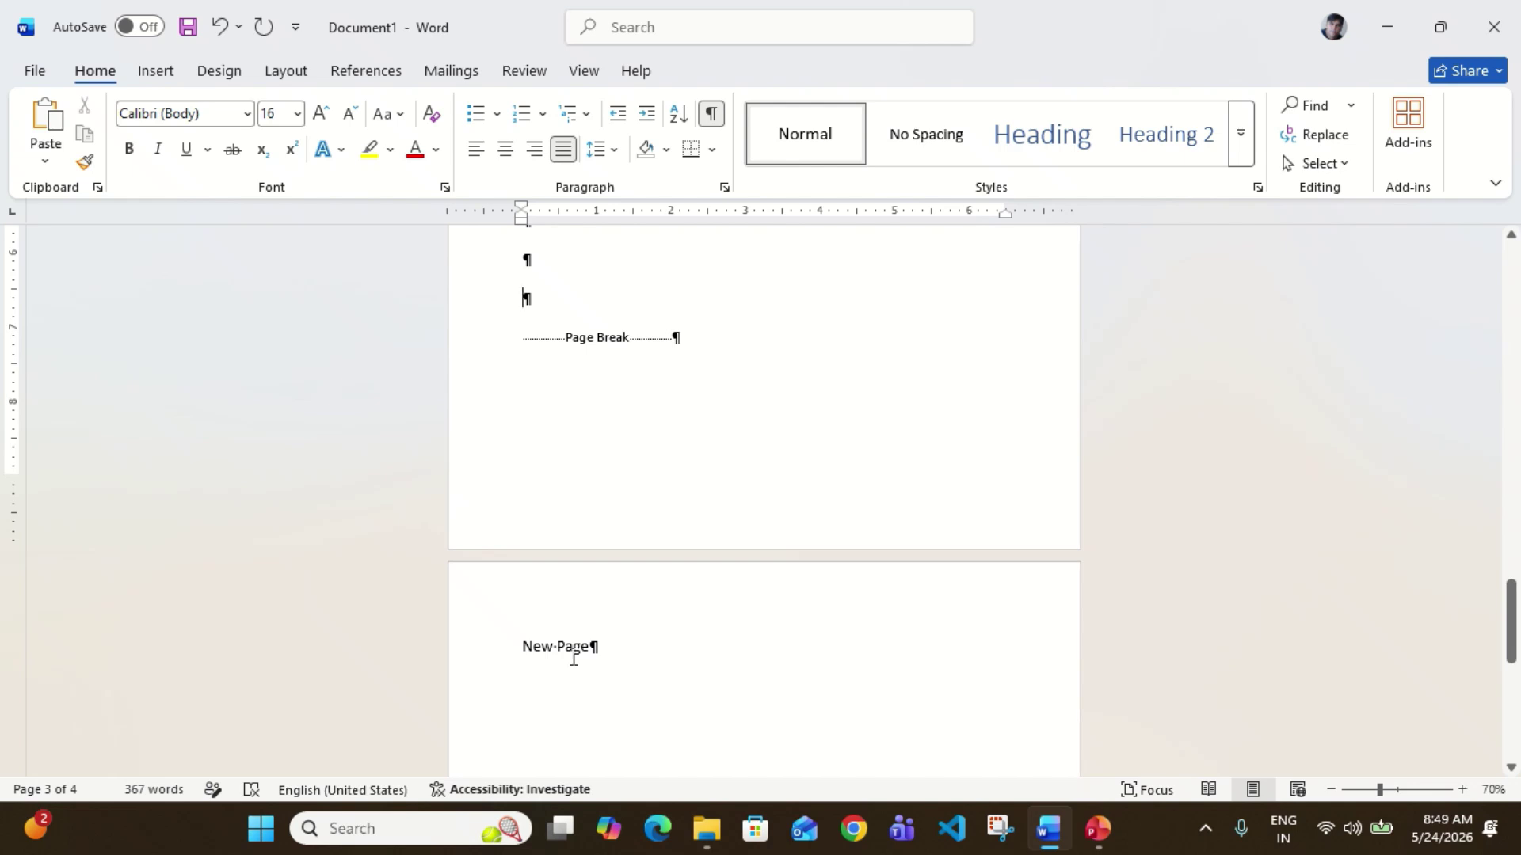
scroll(640, 493, "up", 4)
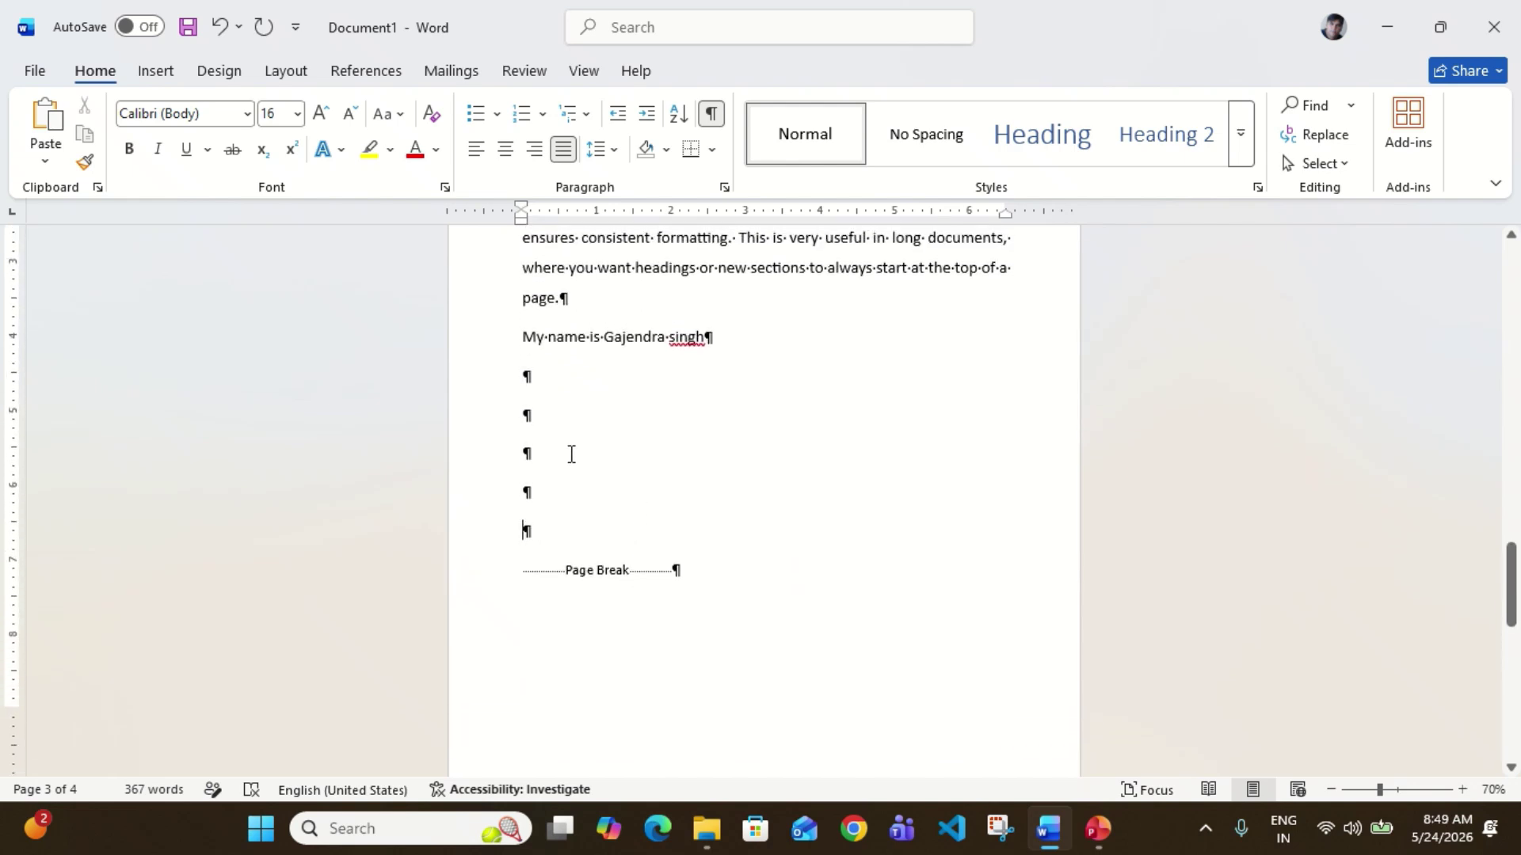
scroll(571, 454, "down", 1)
scroll(571, 454, "down", 4)
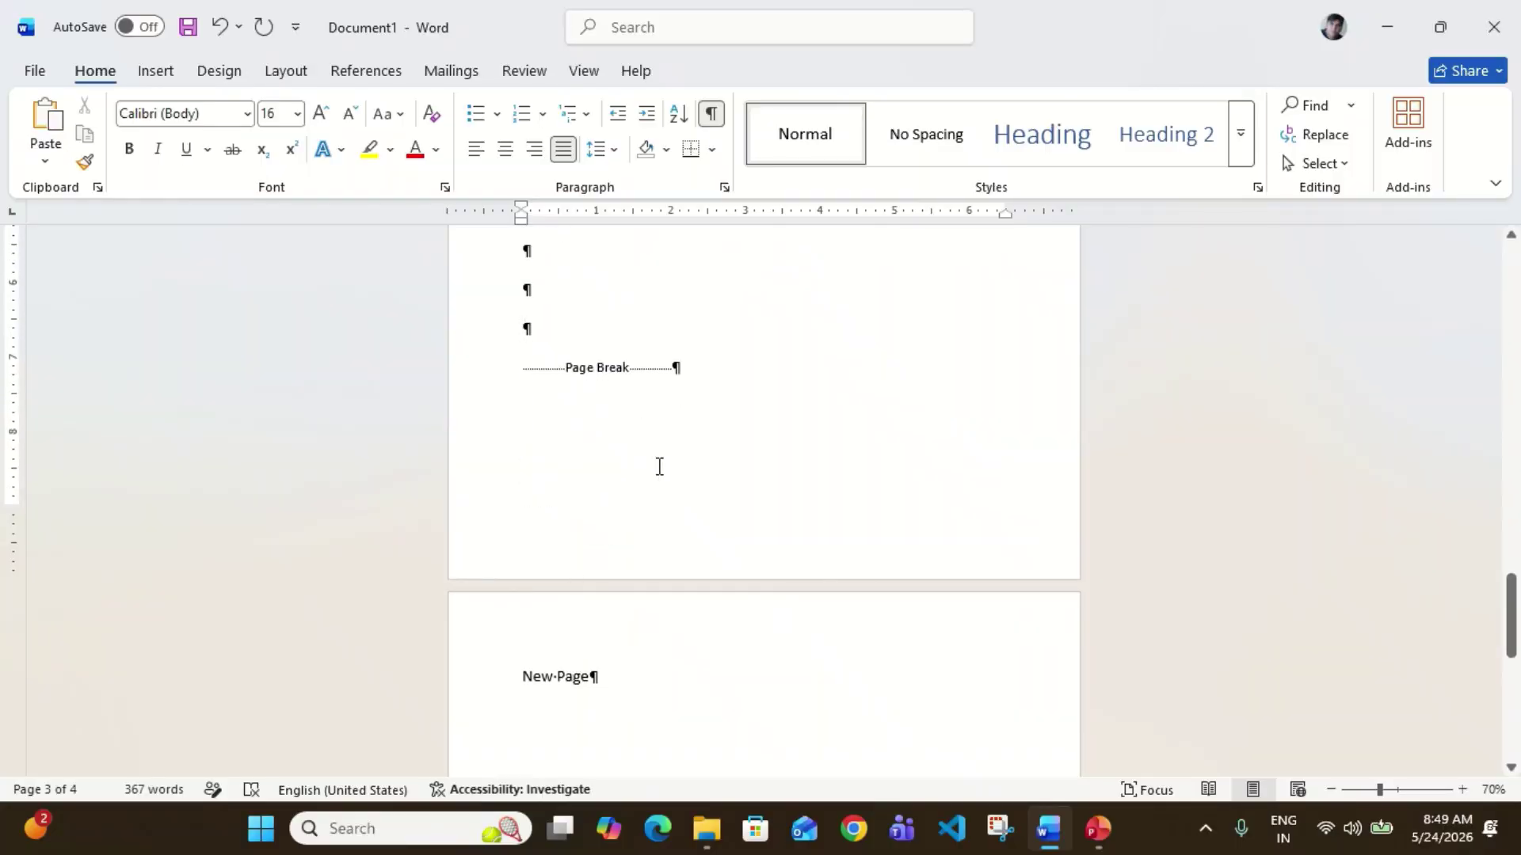
scroll(657, 463, "up", 2)
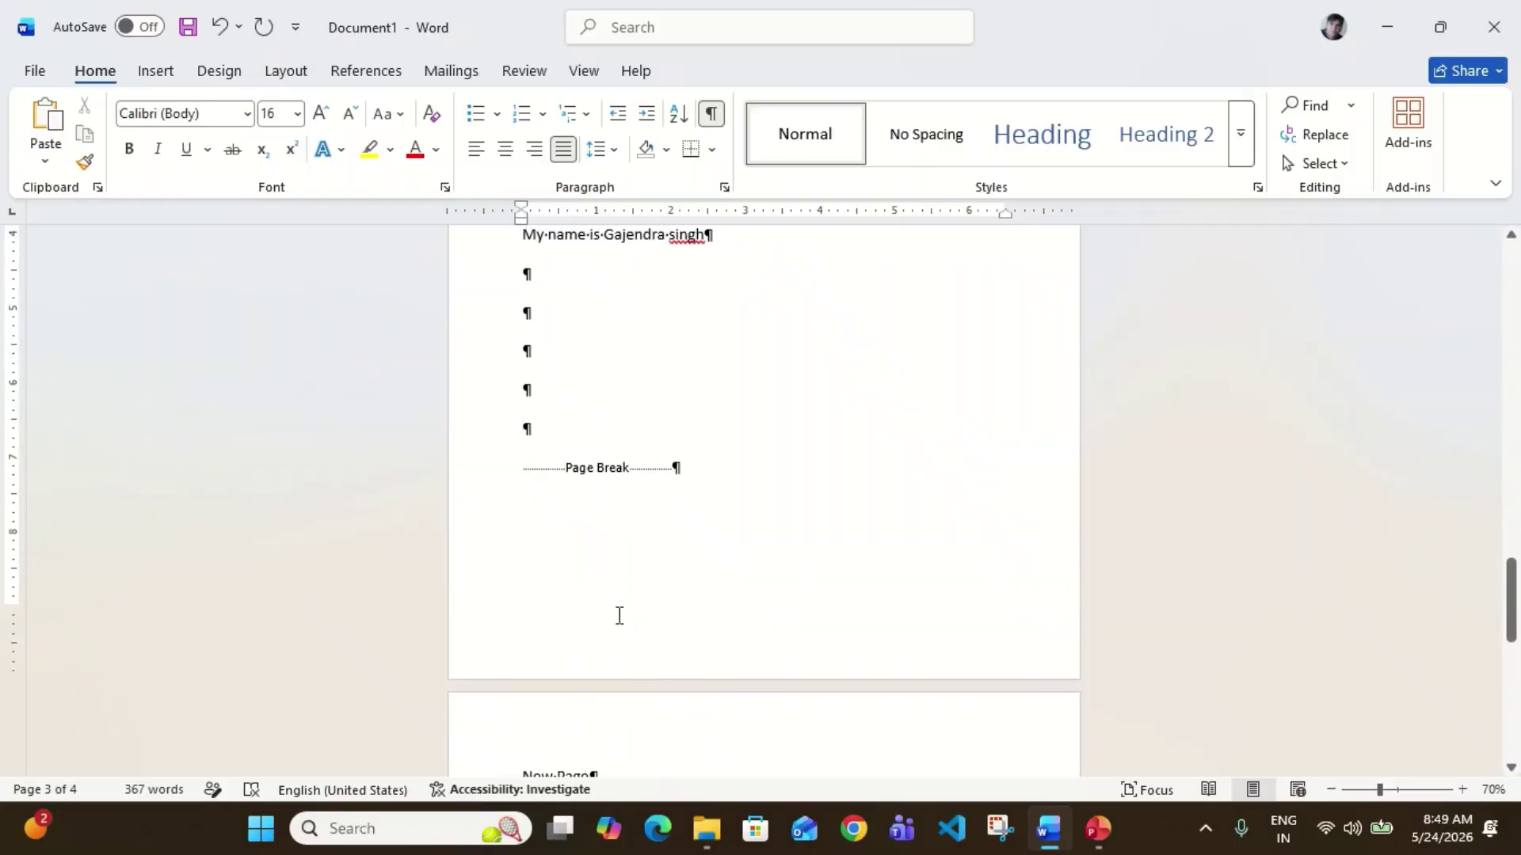
scroll(601, 690, "down", 3)
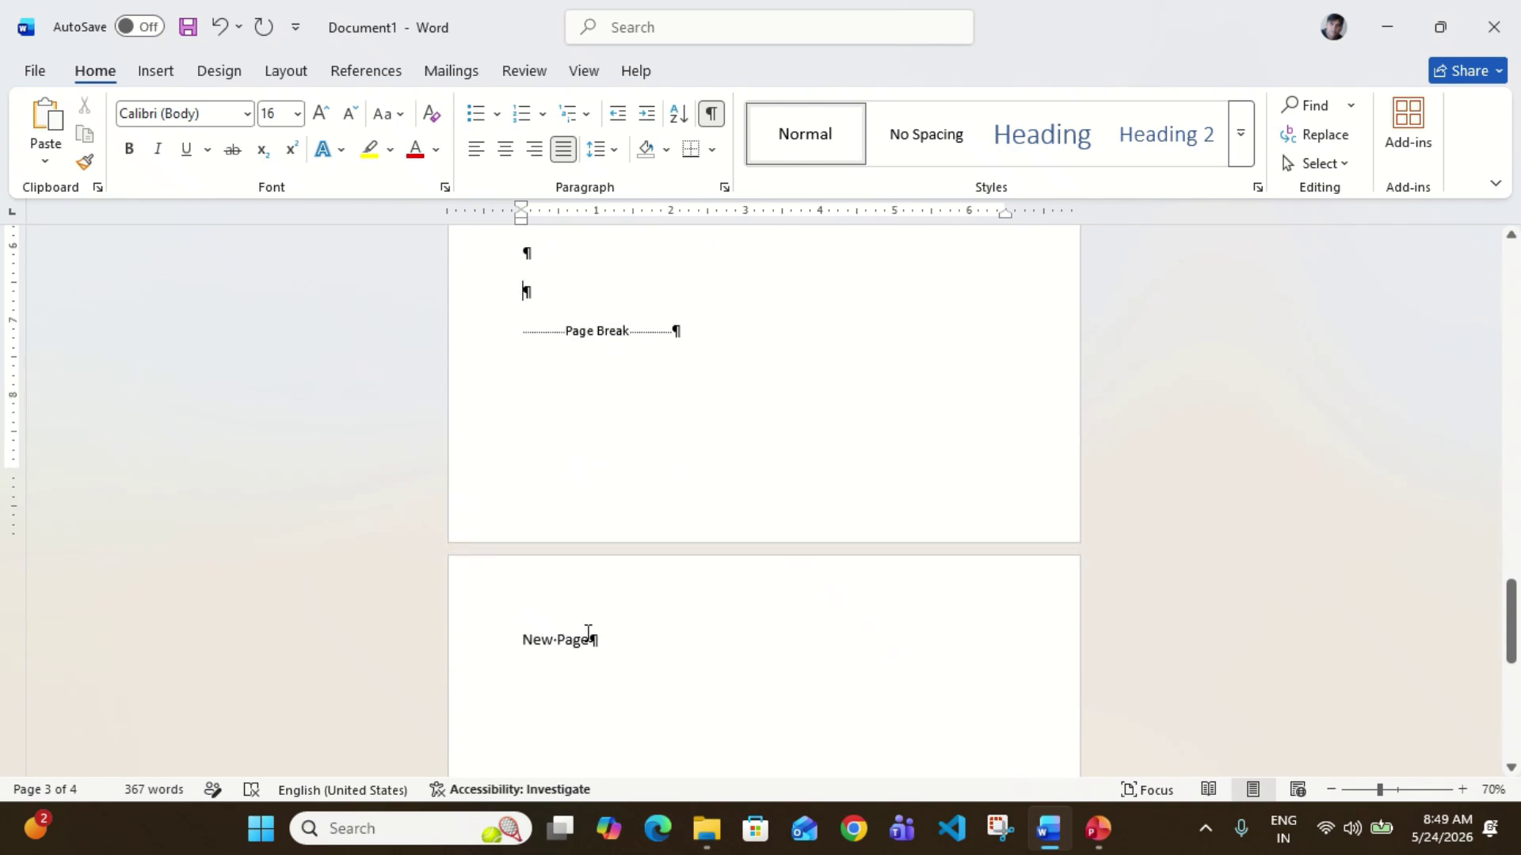
scroll(686, 472, "up", 6)
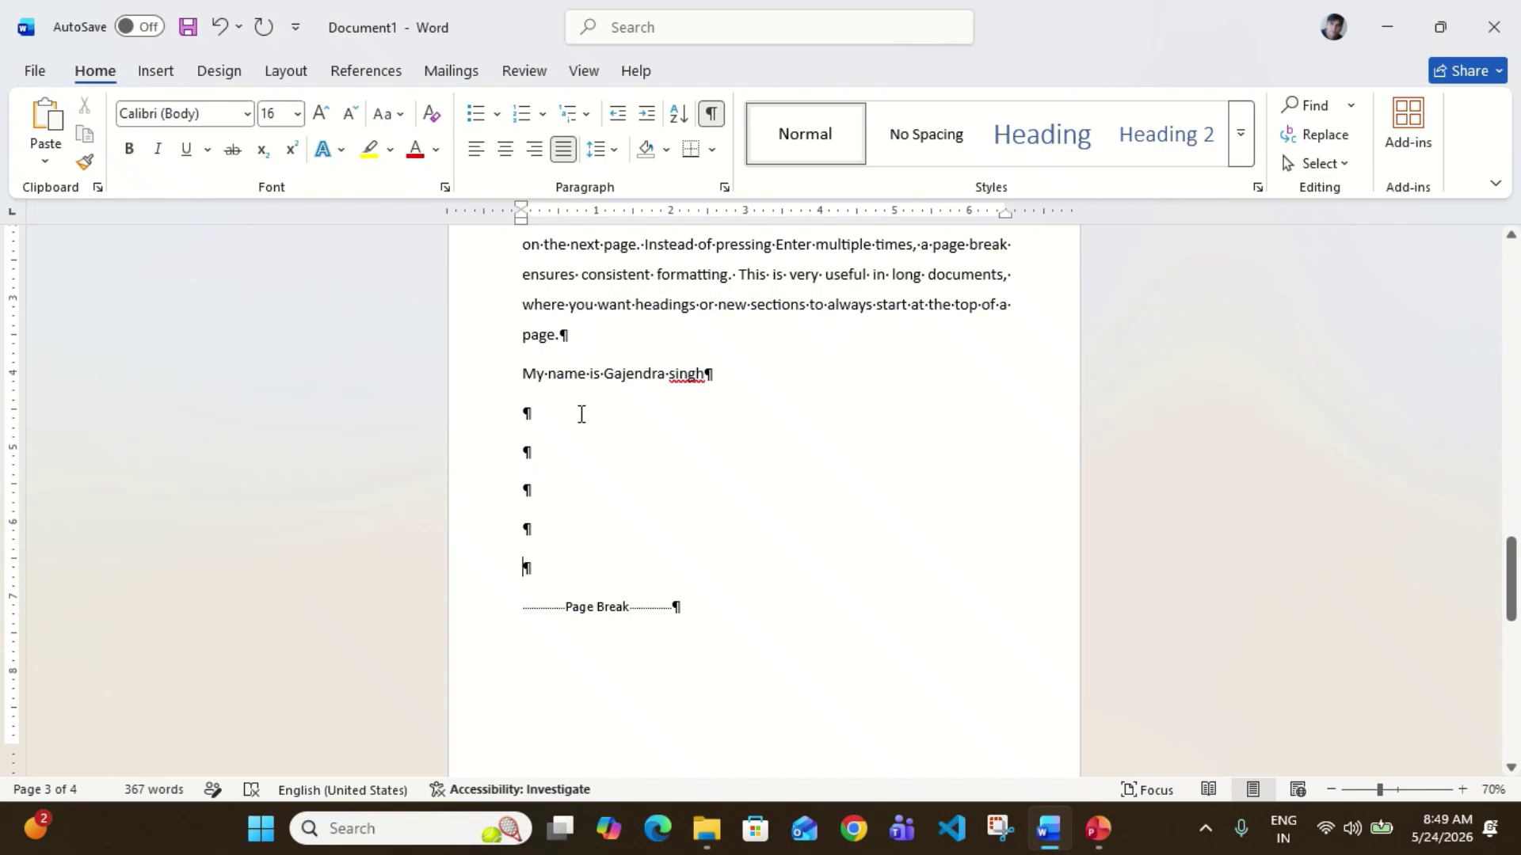
scroll(674, 520, "down", 2)
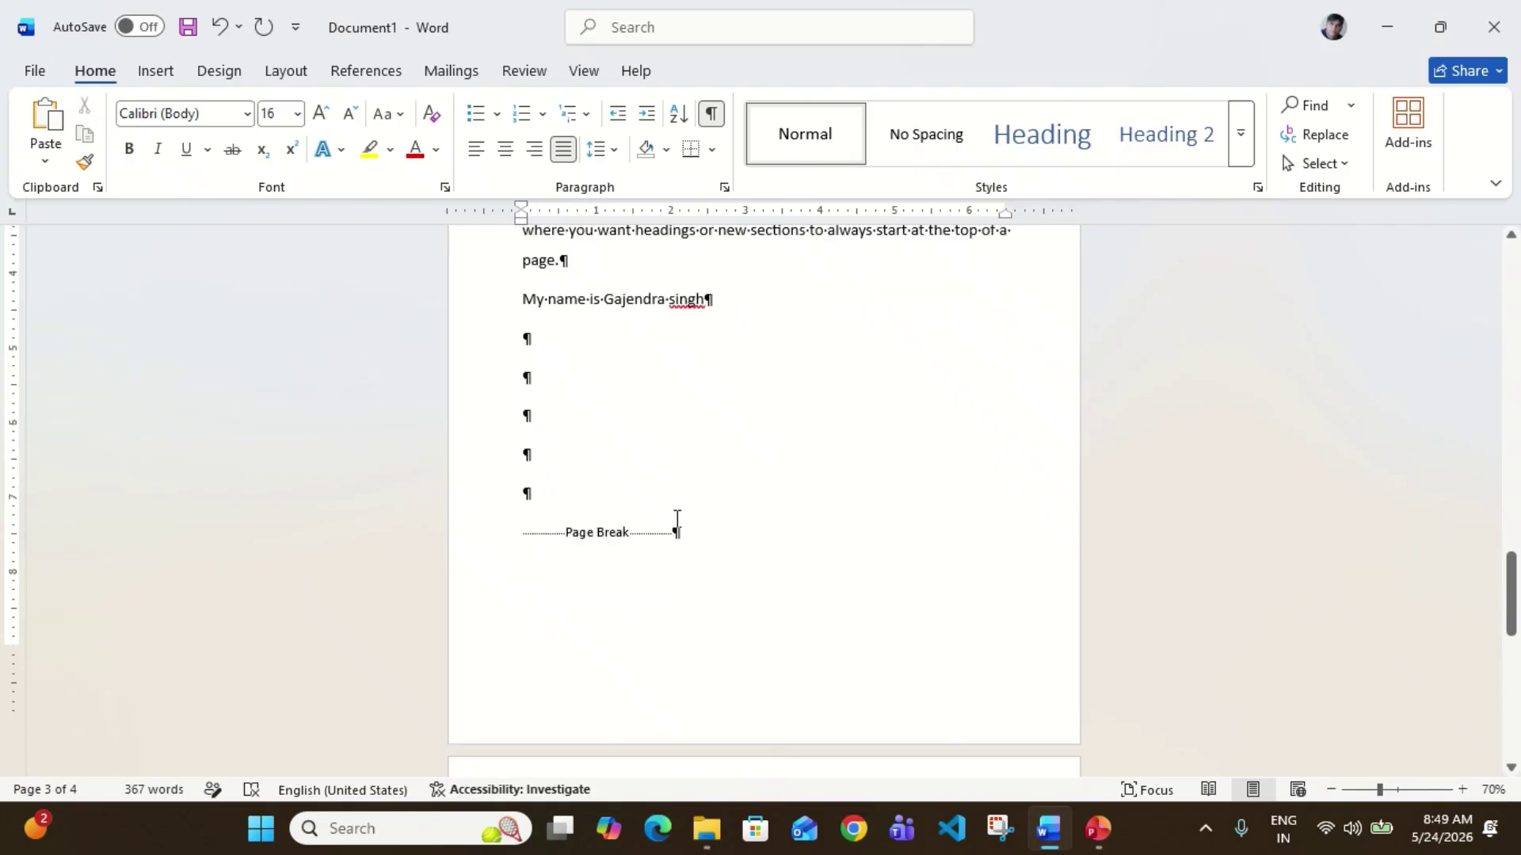
scroll(675, 523, "up", 2)
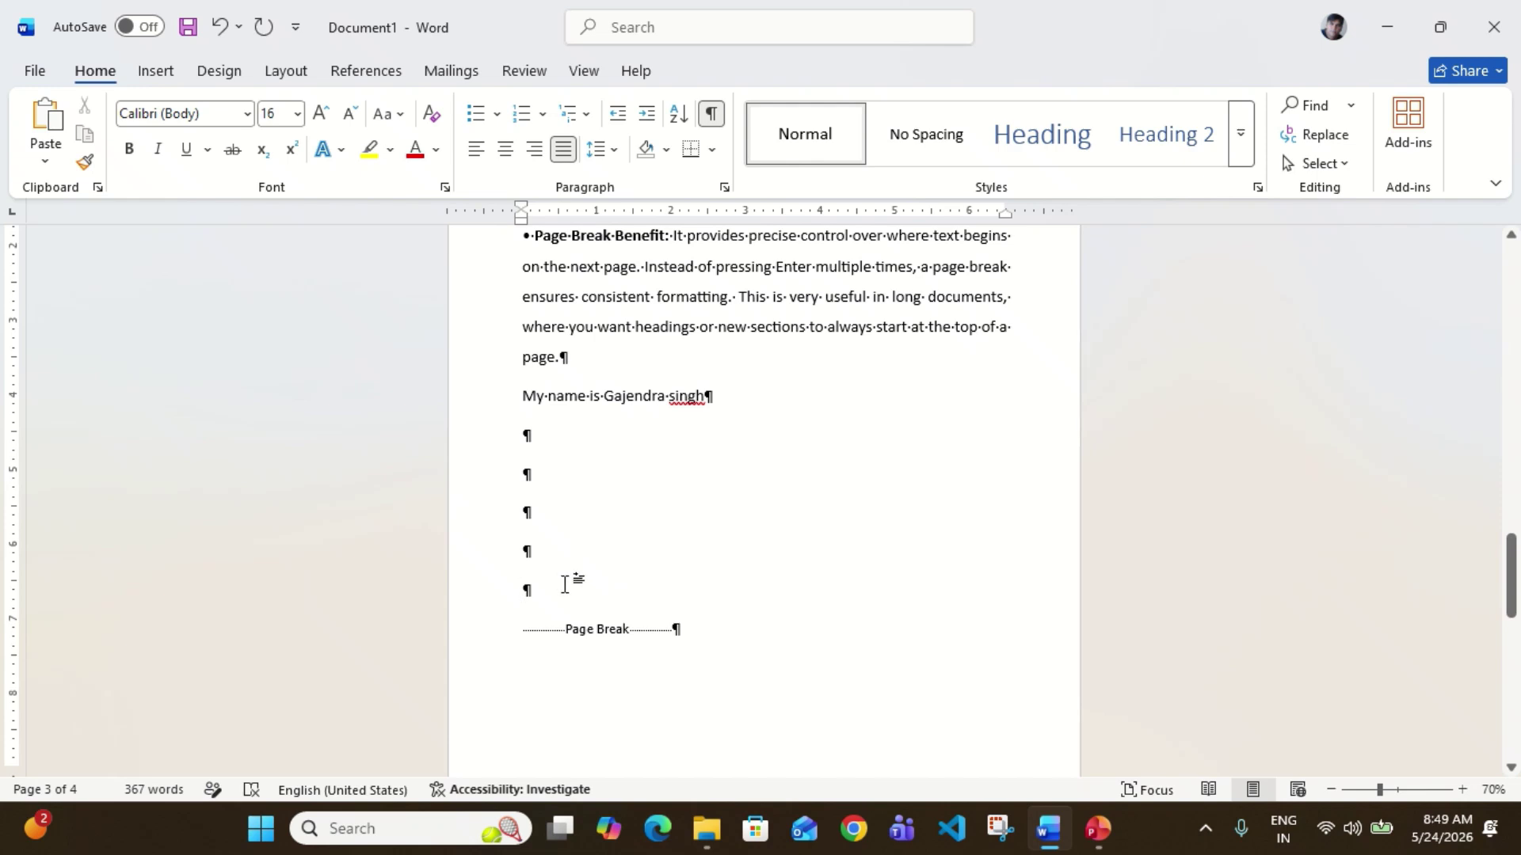
Step: Delete the five empty paragraphs between the name line and the page break, and hide the formatting marks
key("BackSpace")
key("BackSpace")
key("BackSpace")
key("BackSpace")
key("BackSpace")
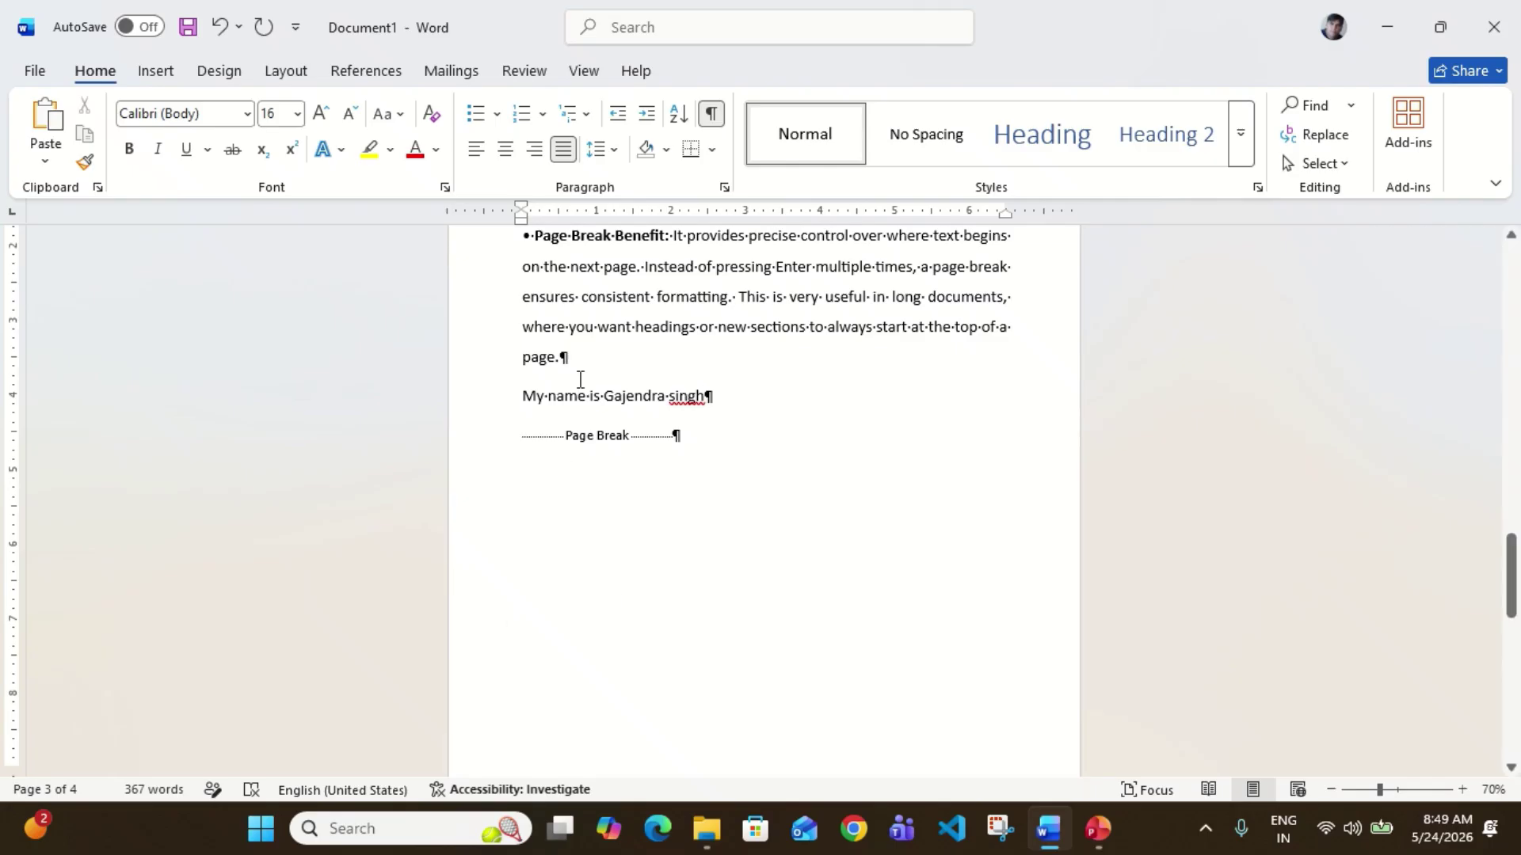
left_click(715, 117)
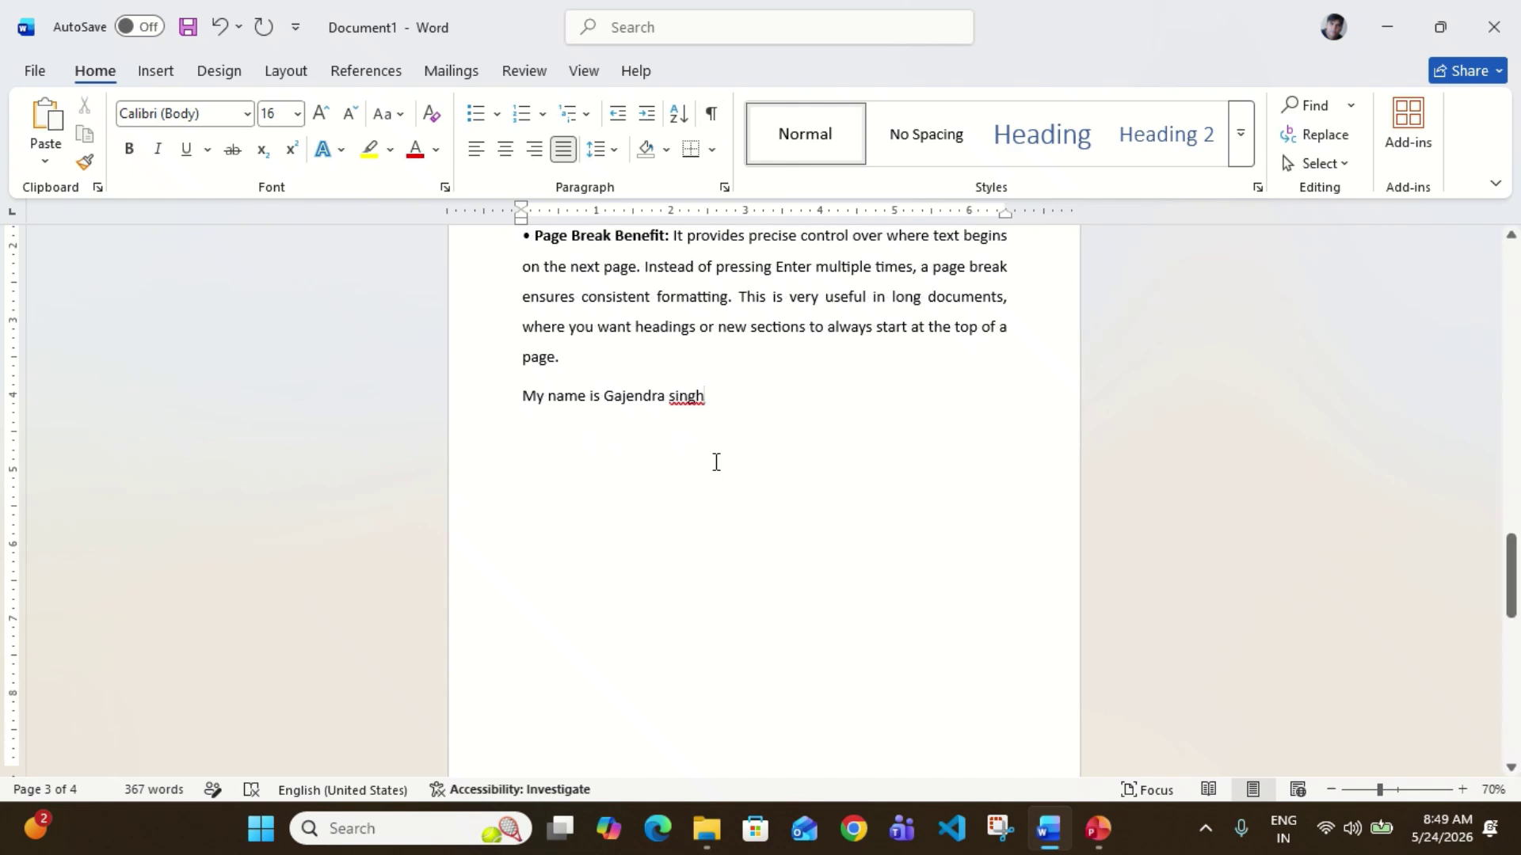
Step: Review the document from "New Page" back up to the "Cover Page Benefit" paragraph, with the page insertion commands displayed
scroll(713, 459, "down", 5)
left_click(168, 77)
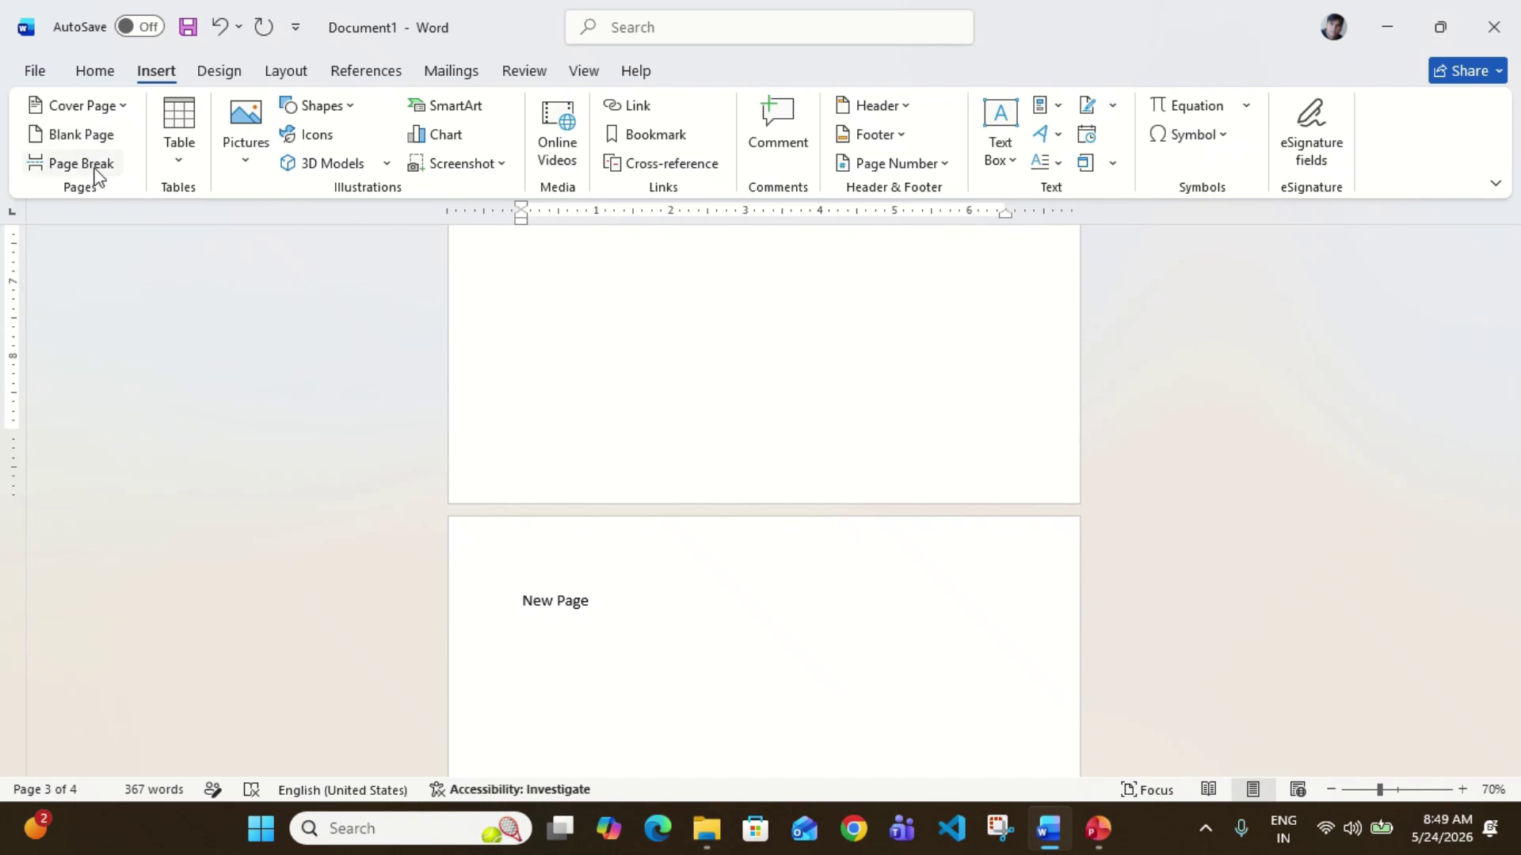
scroll(632, 459, "up", 5)
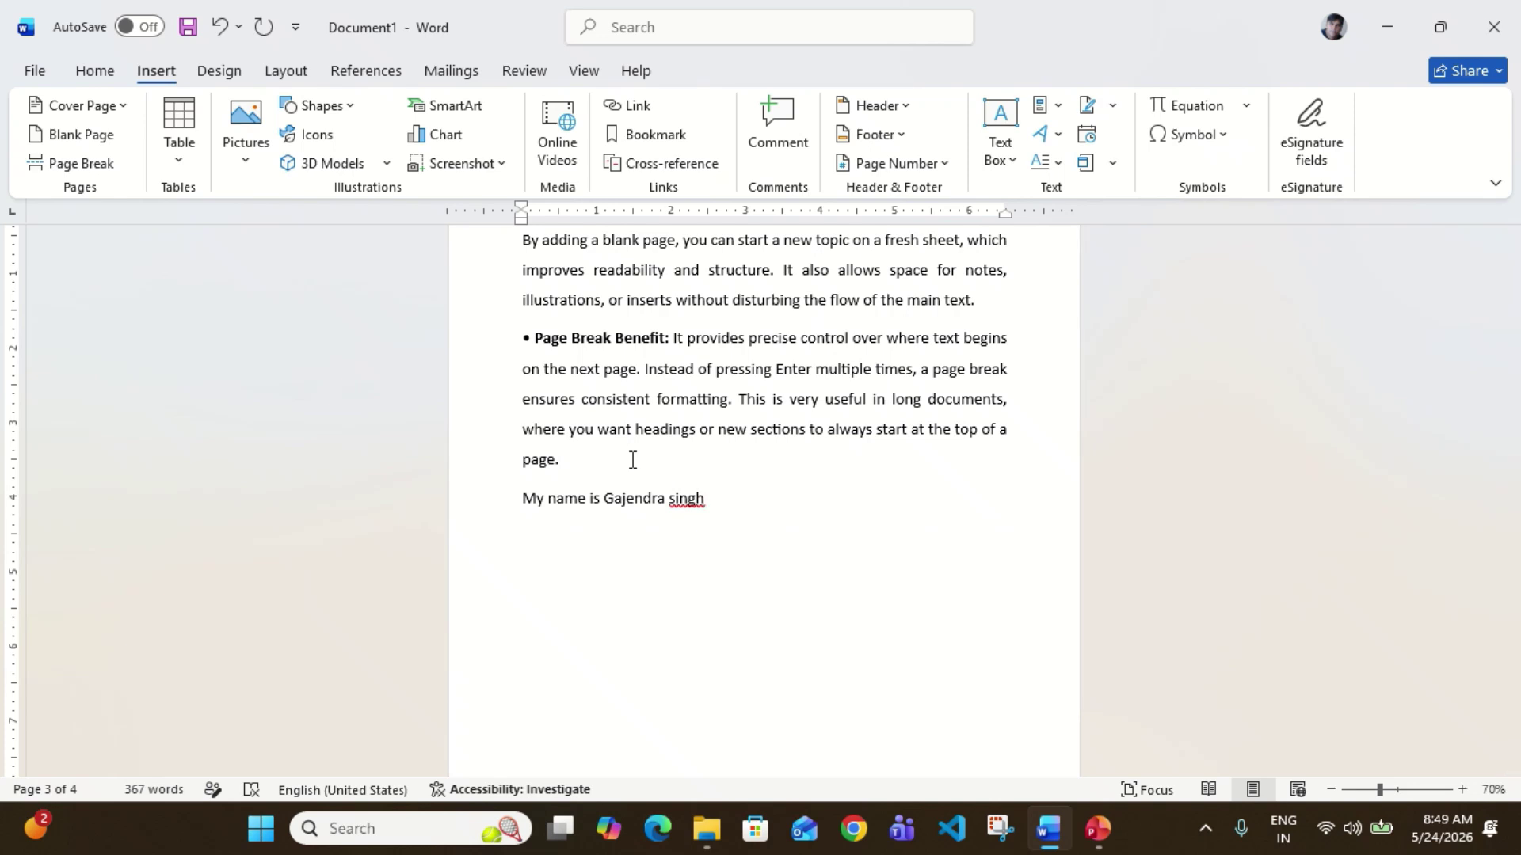
scroll(727, 513, "up", 5)
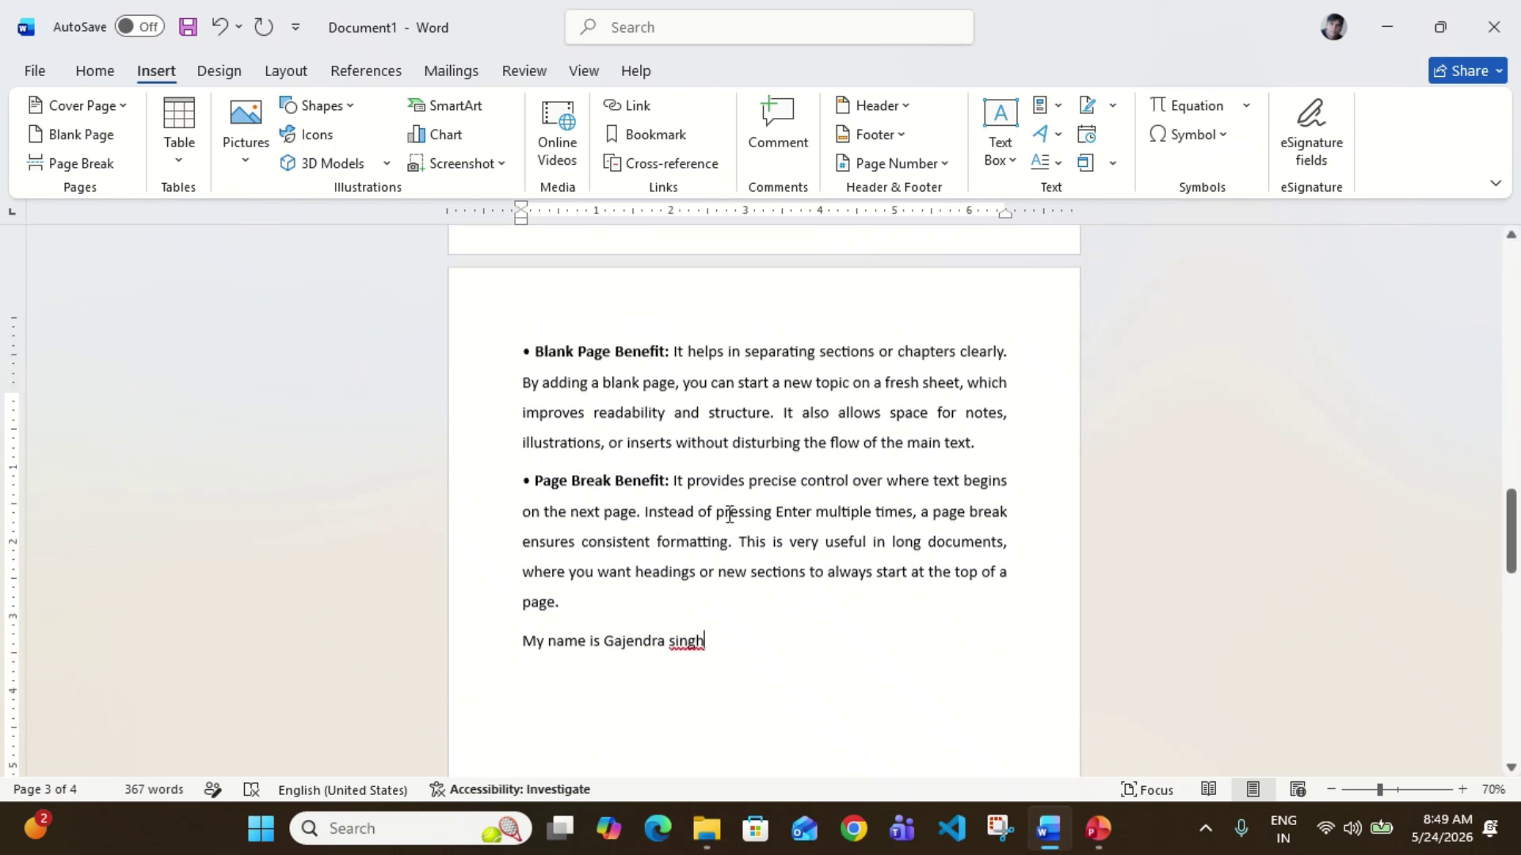
scroll(729, 514, "up", 5)
scroll(728, 514, "down", 1)
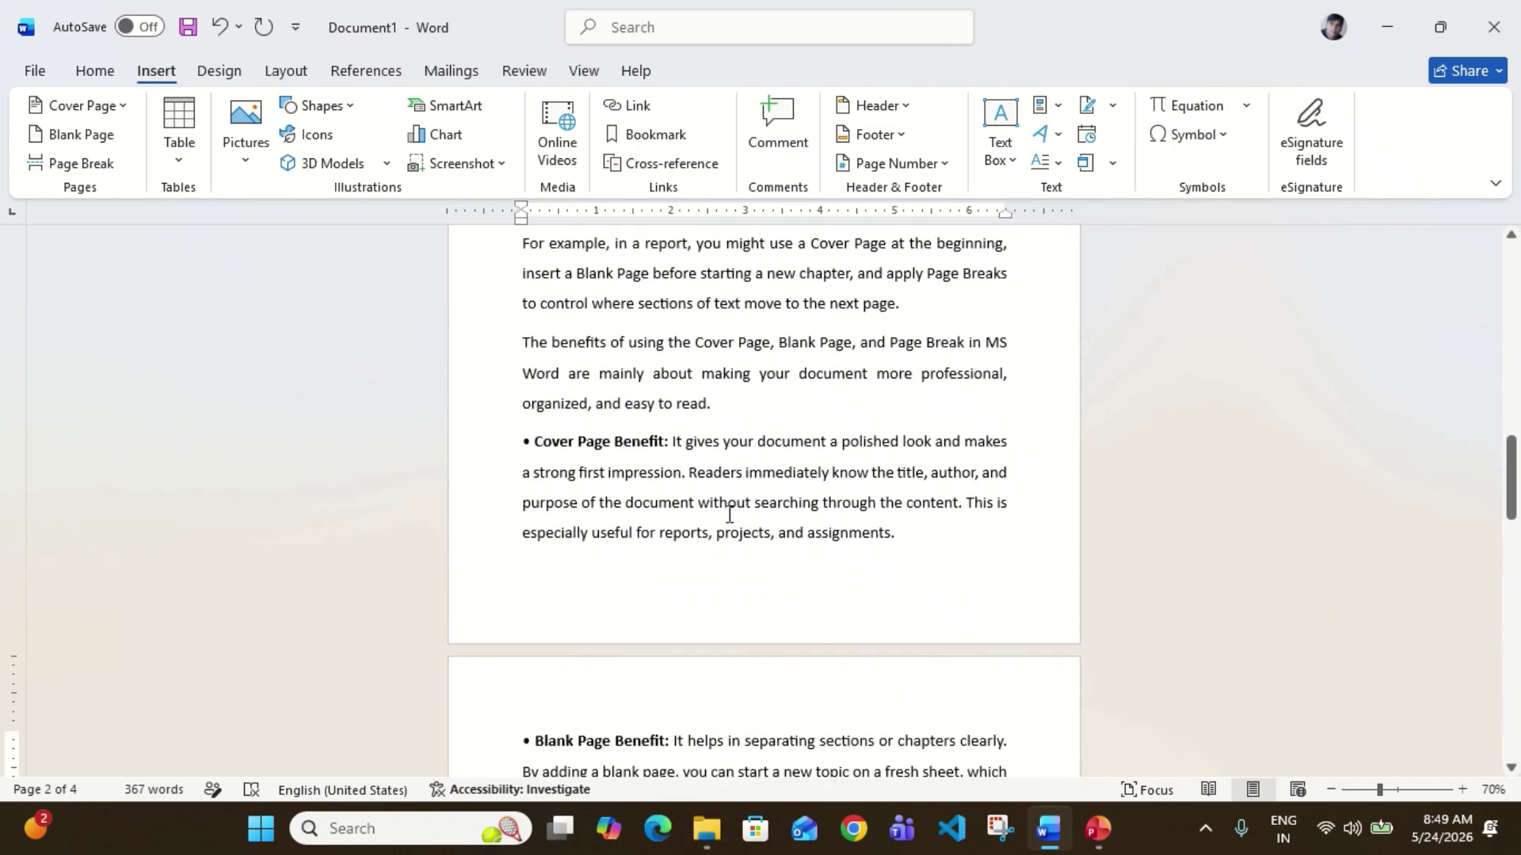